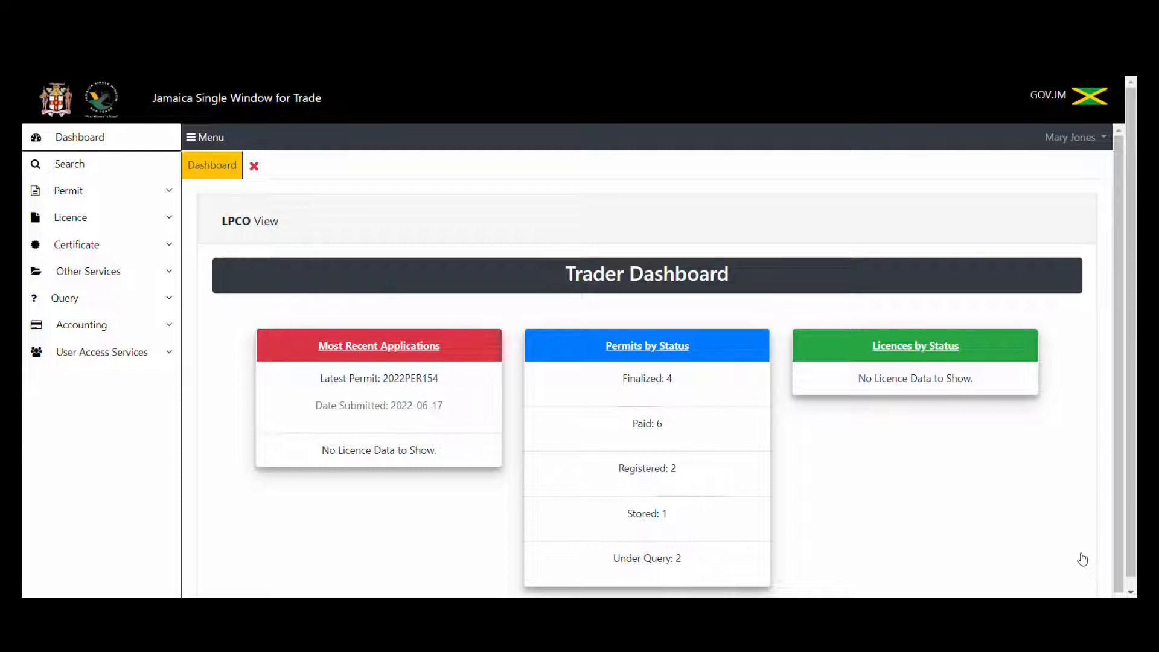
# Expand the Permit options in the Trader Dashboard sidebar.
pyautogui.click(144, 192)
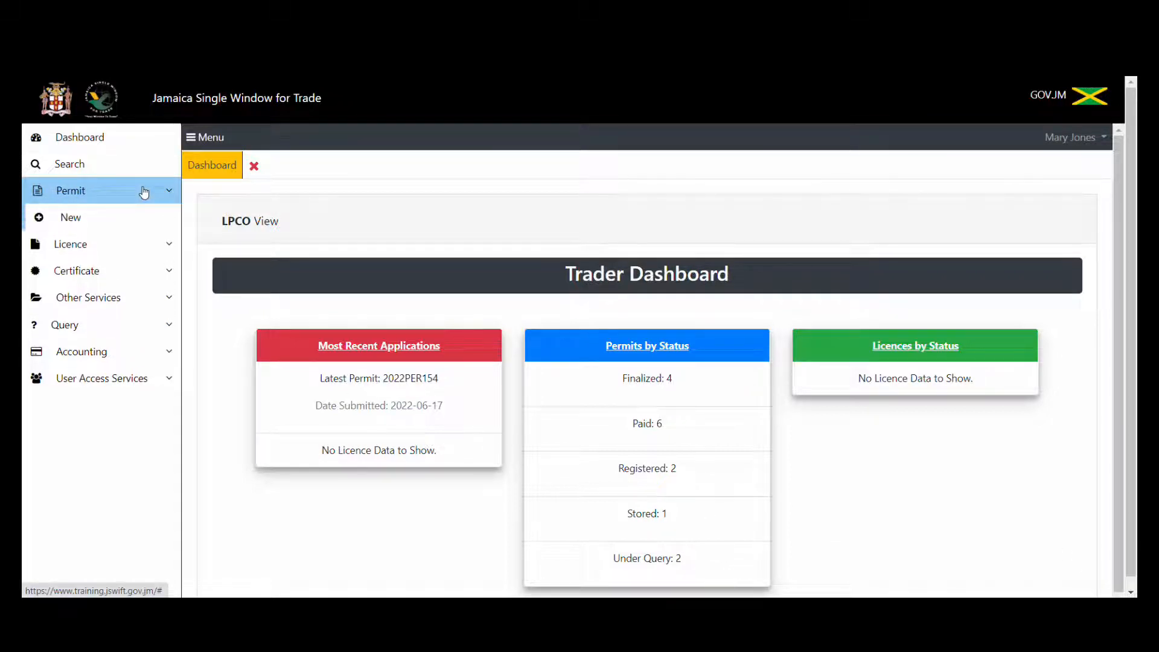
# Start a new permit application with regime Import and process region Kingston.
pyautogui.click(135, 232)
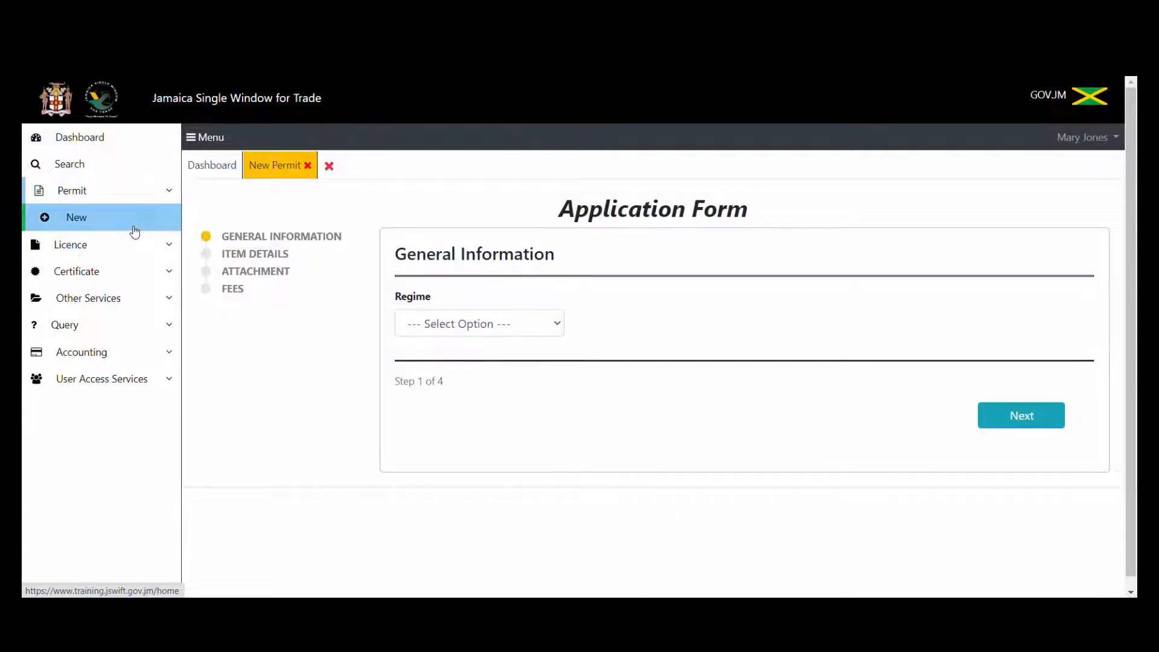
pyautogui.click(445, 326)
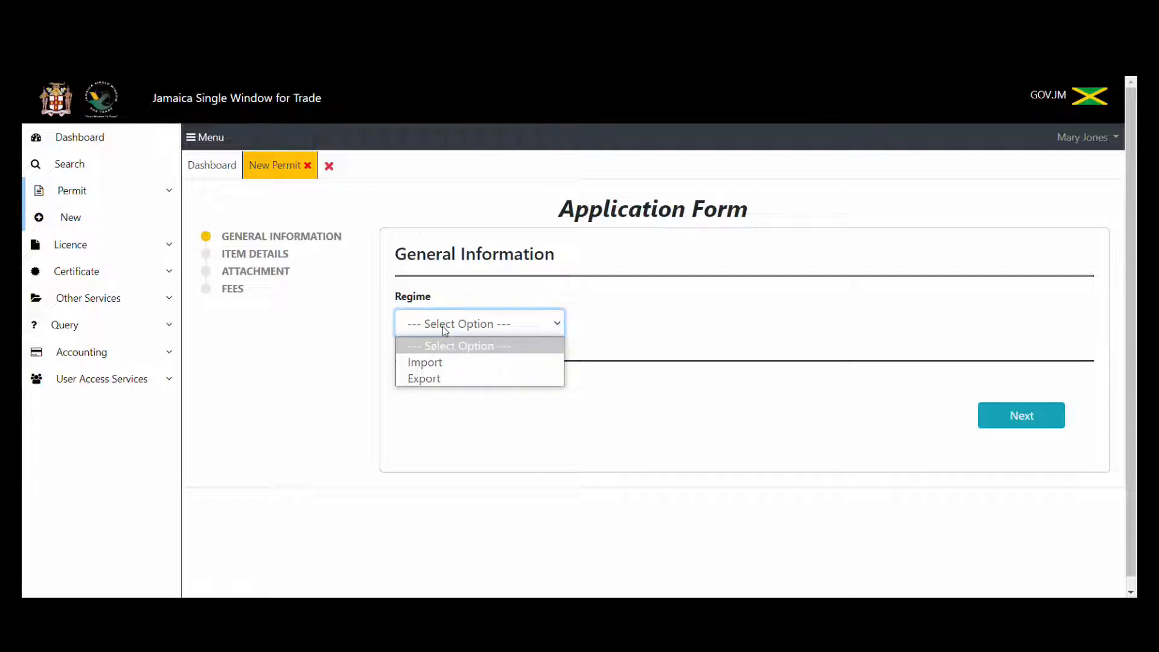
pyautogui.click(443, 362)
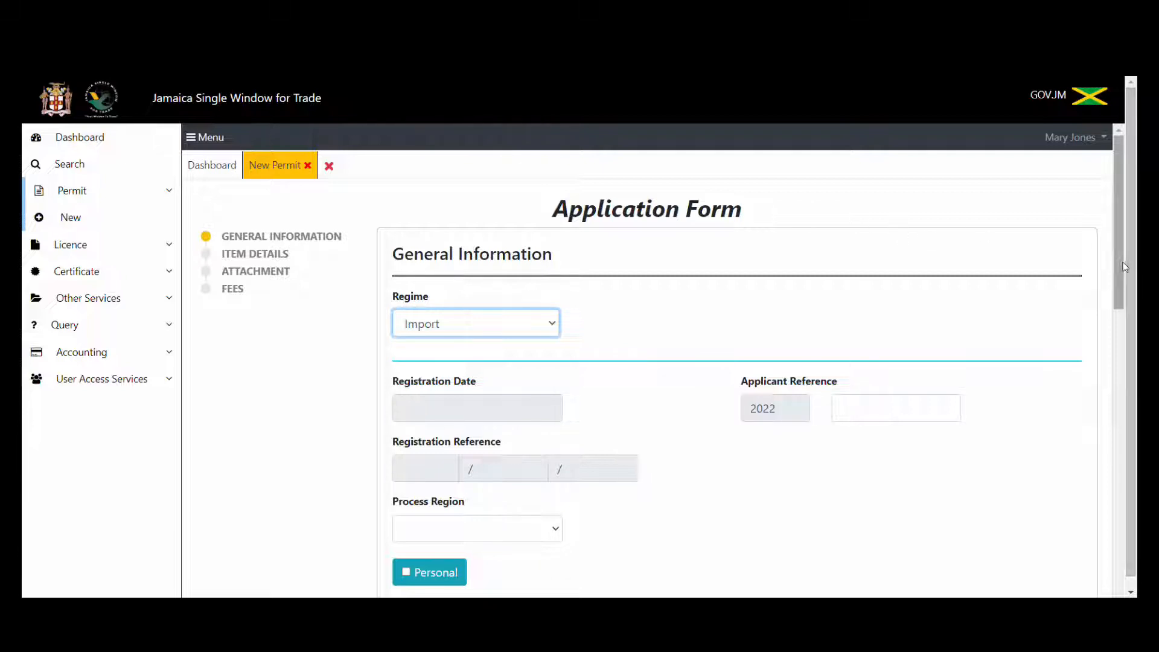
pyautogui.moveTo(1119, 260); pyautogui.dragTo(1118, 311)
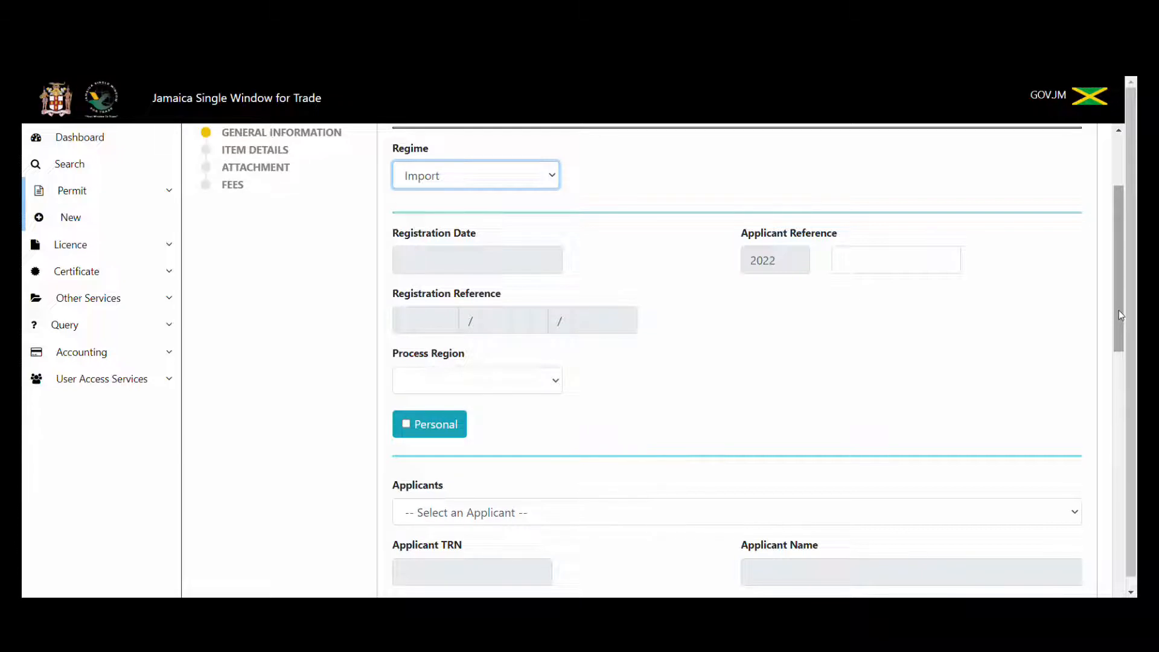
pyautogui.click(547, 383)
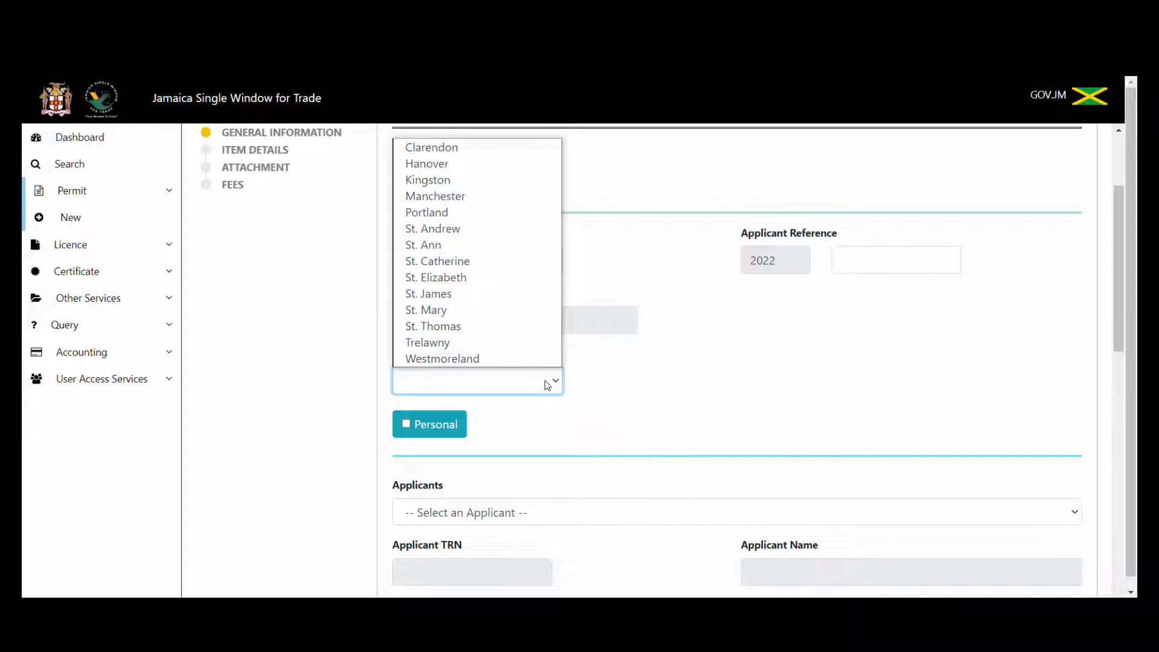
pyautogui.click(450, 181)
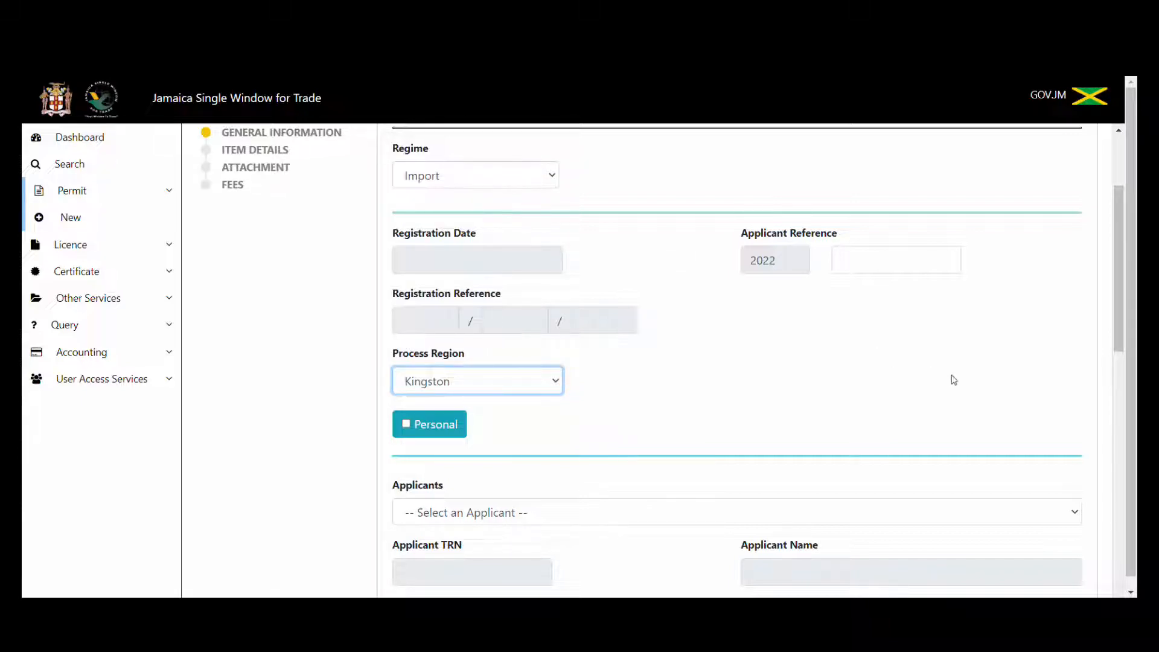
pyautogui.scroll(-2, 1125, 313)
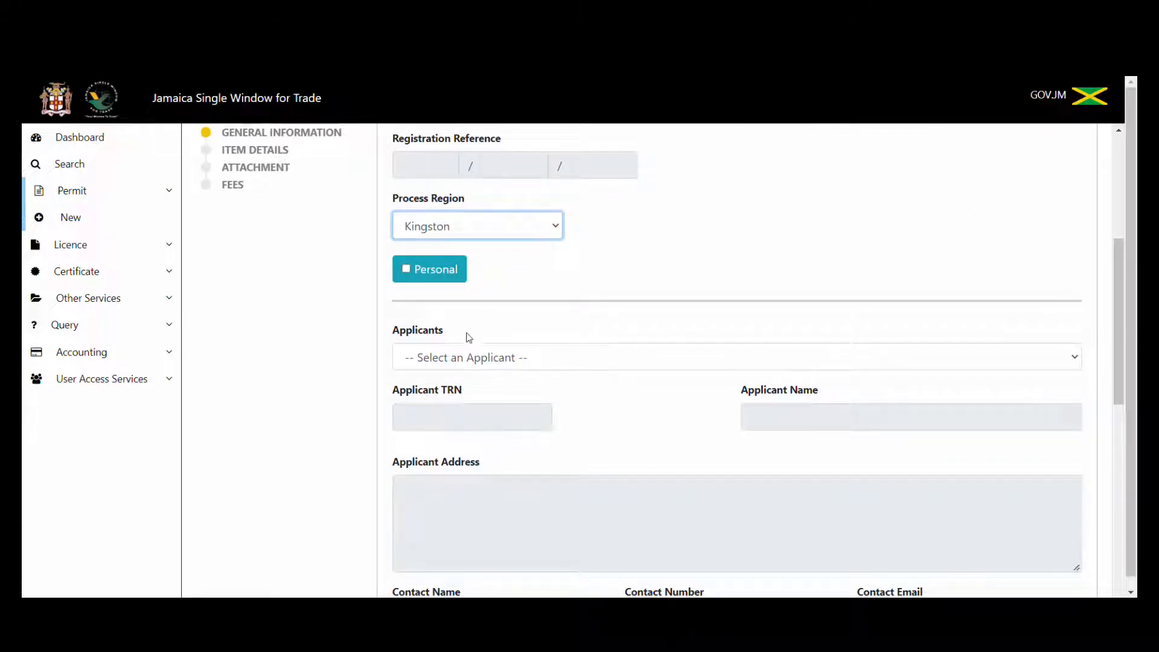
# Leave Personal unticked and choose Manufactures Plant Products as the applicant.
pyautogui.click(406, 269)
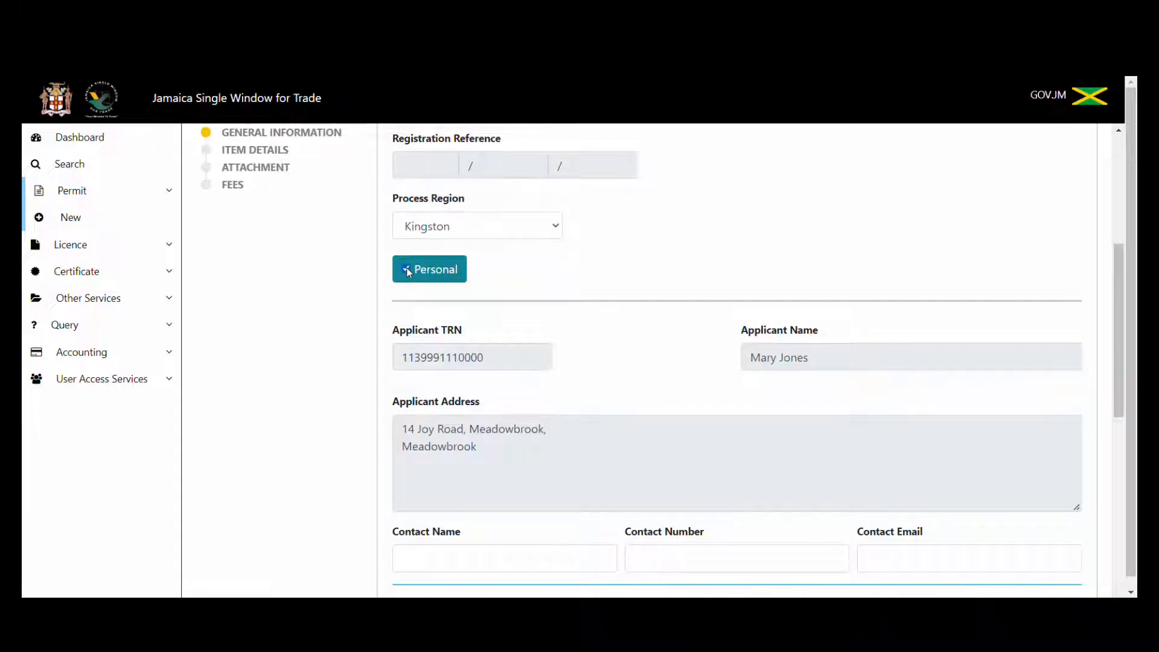
pyautogui.click(407, 269)
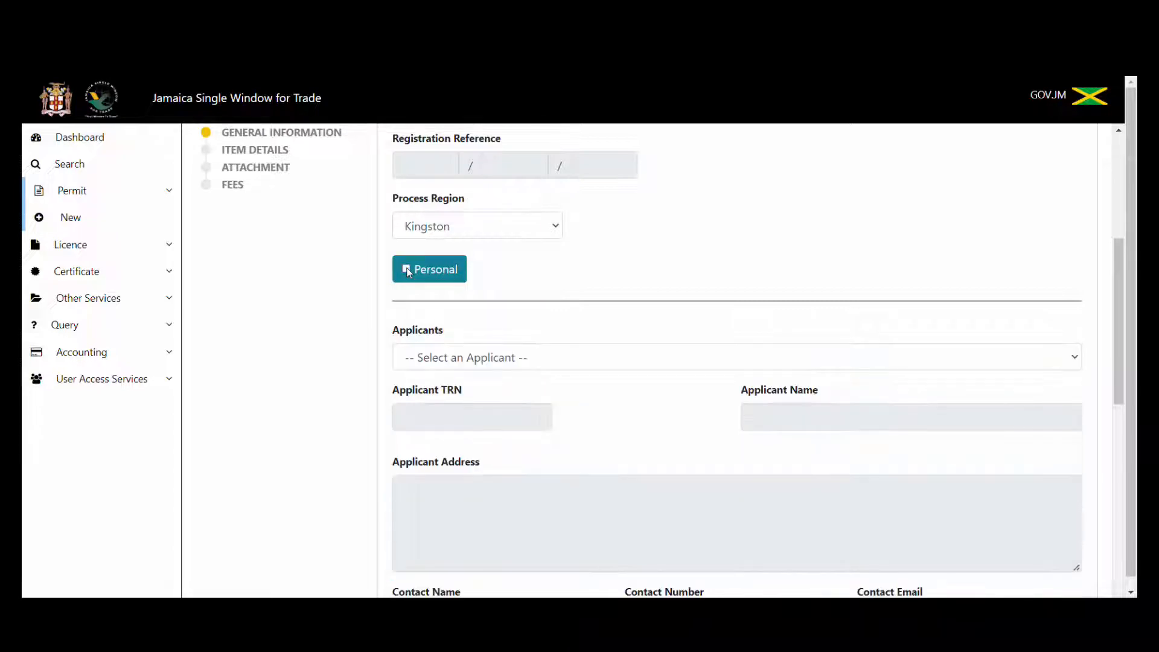
pyautogui.click(611, 358)
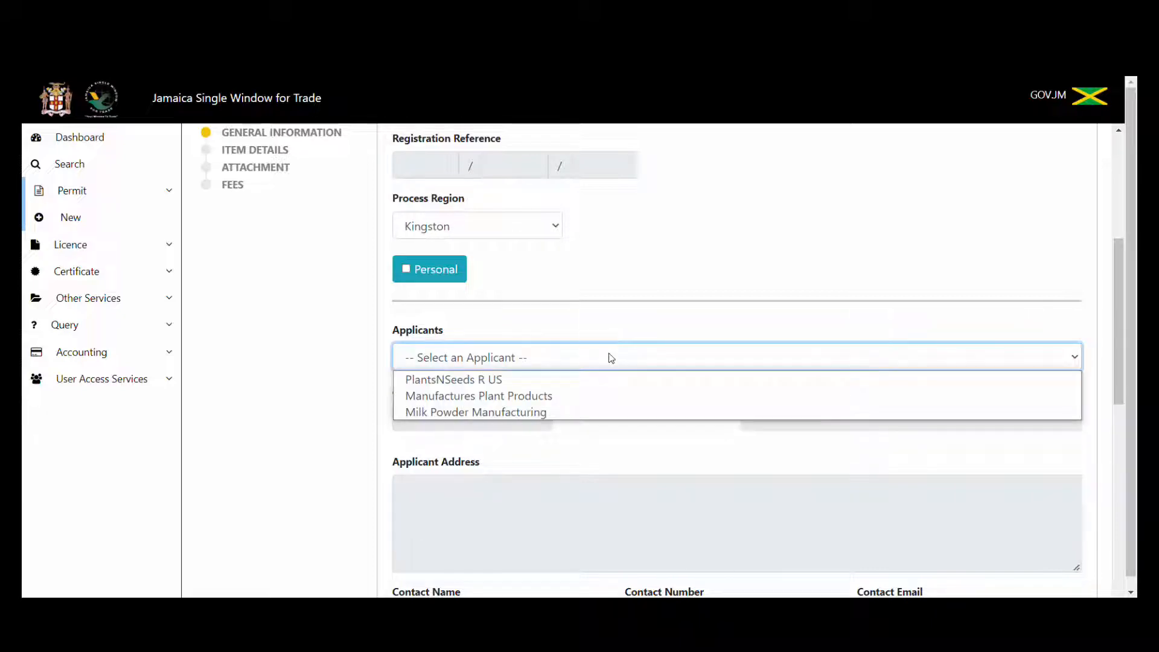
pyautogui.click(595, 396)
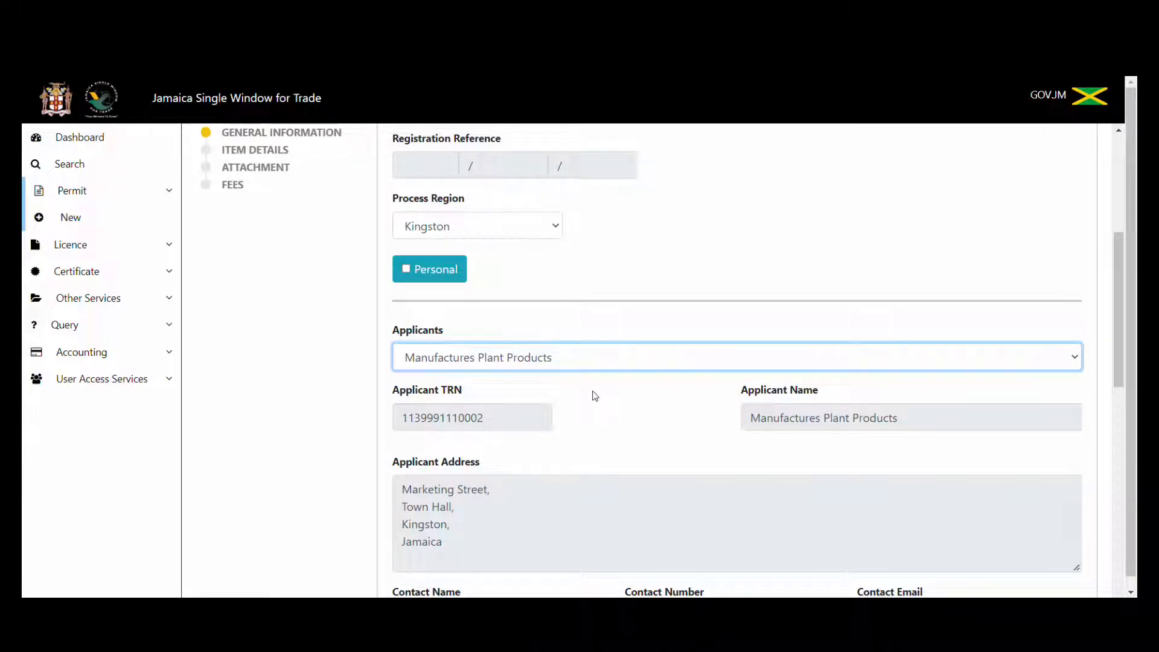
pyautogui.moveTo(1123, 325); pyautogui.dragTo(1136, 449)
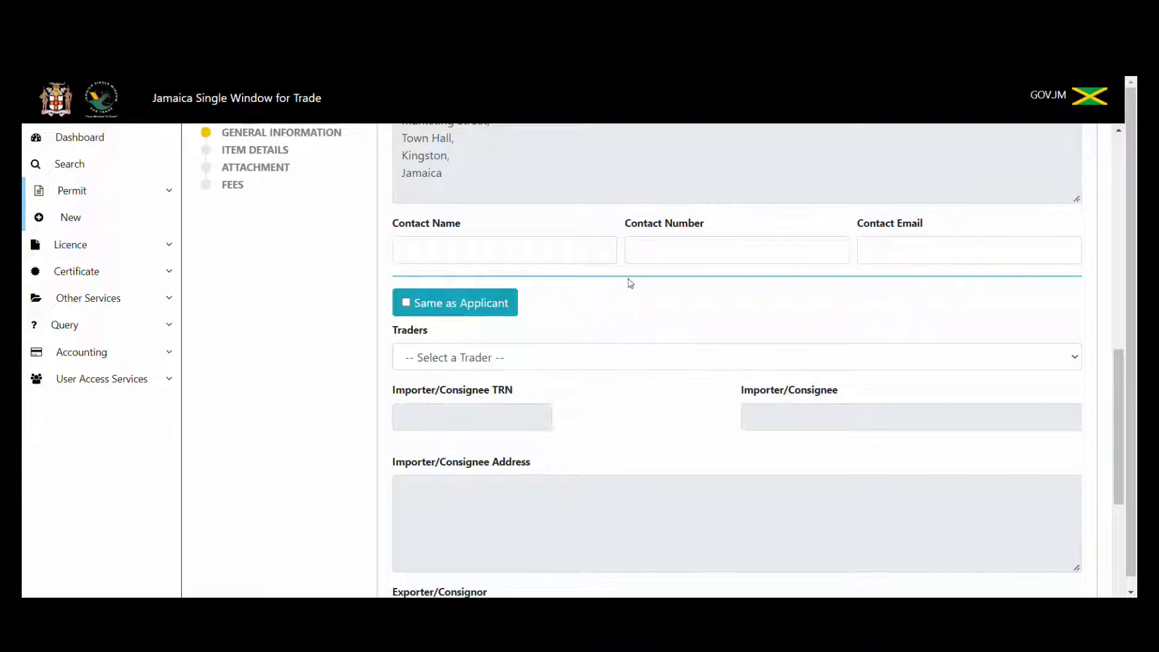
# Enter the contact's full name, phone number and e-mail address in the contact fields.
pyautogui.click(571, 250)
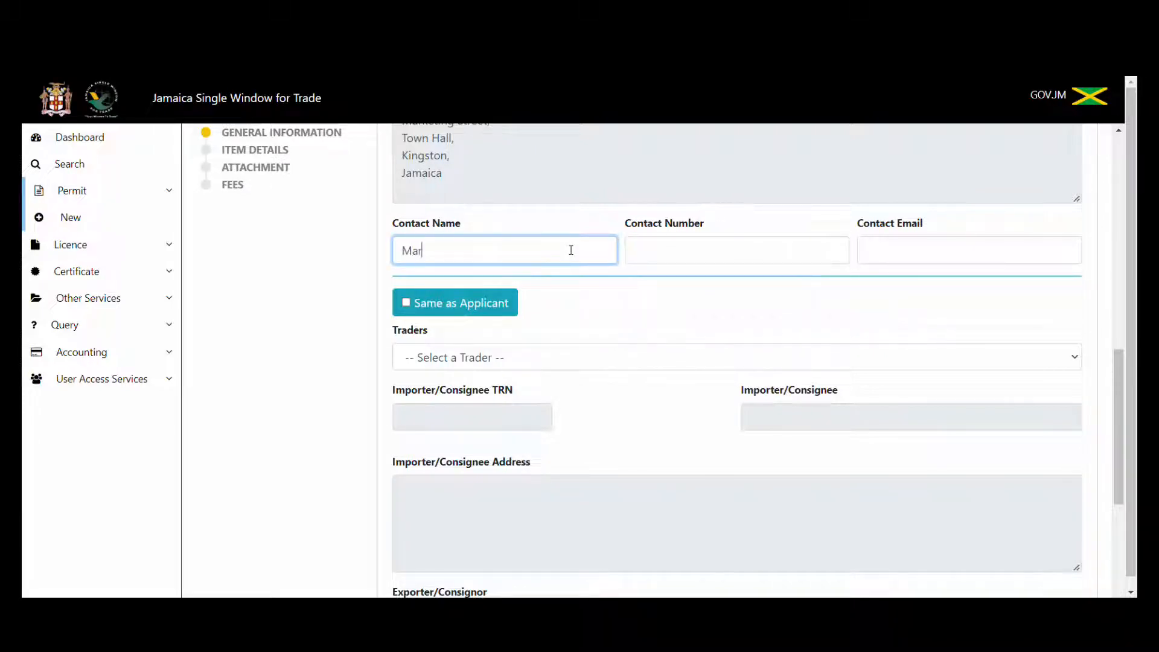
pyautogui.click(680, 256)
pyautogui.write('8761234567')
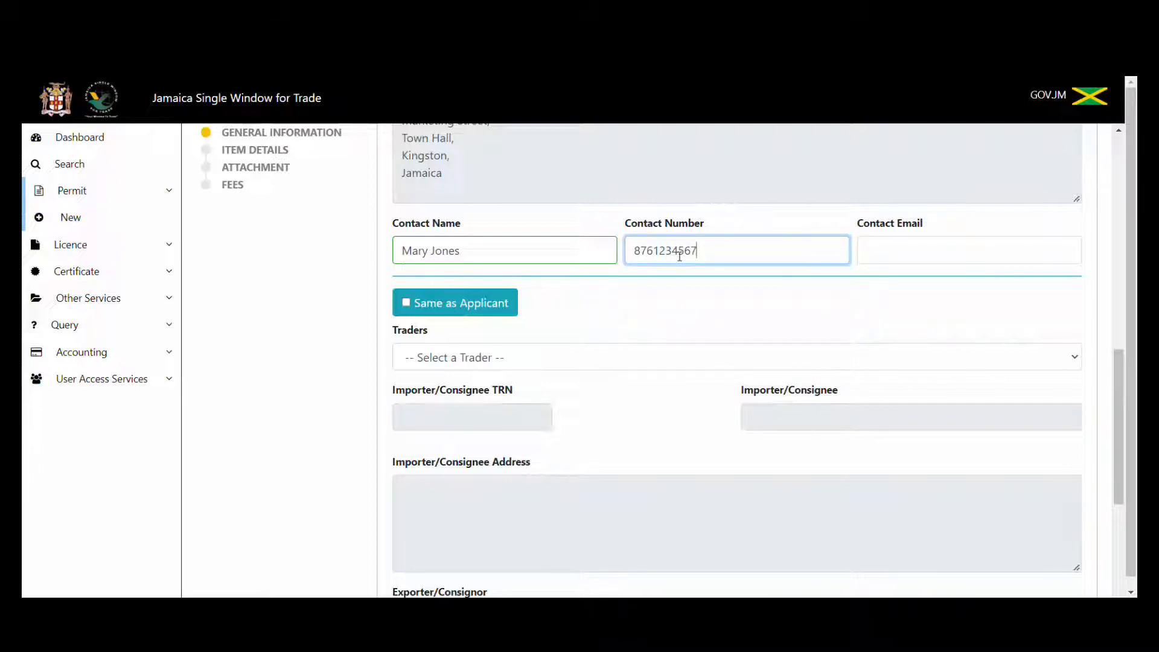
pyautogui.click(878, 250)
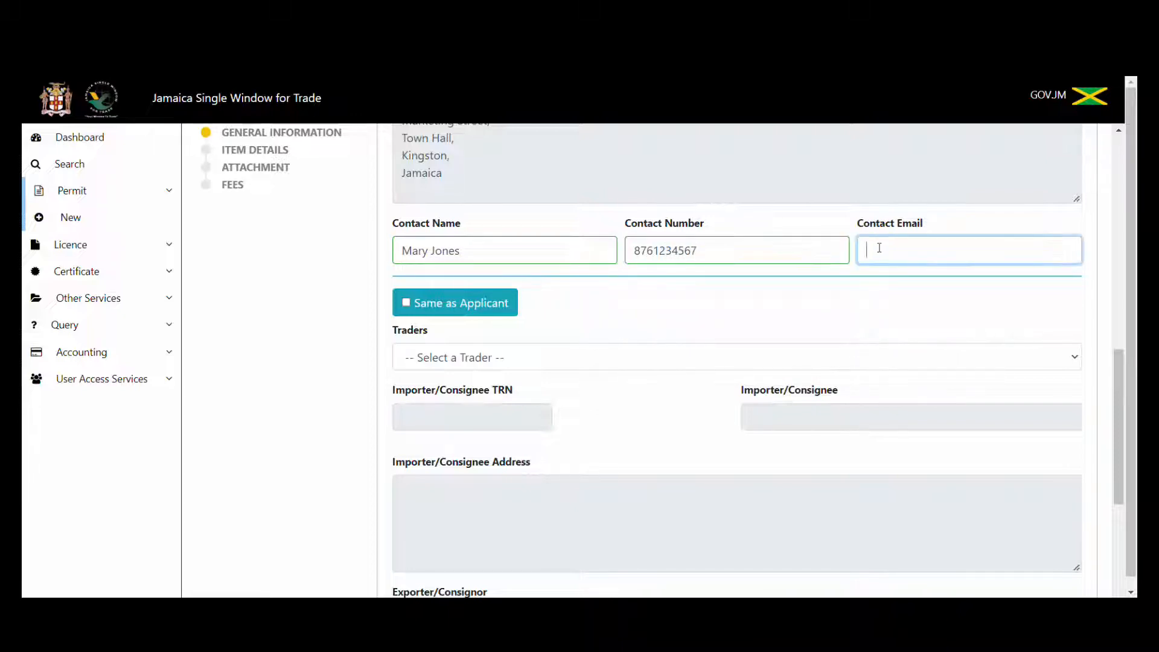
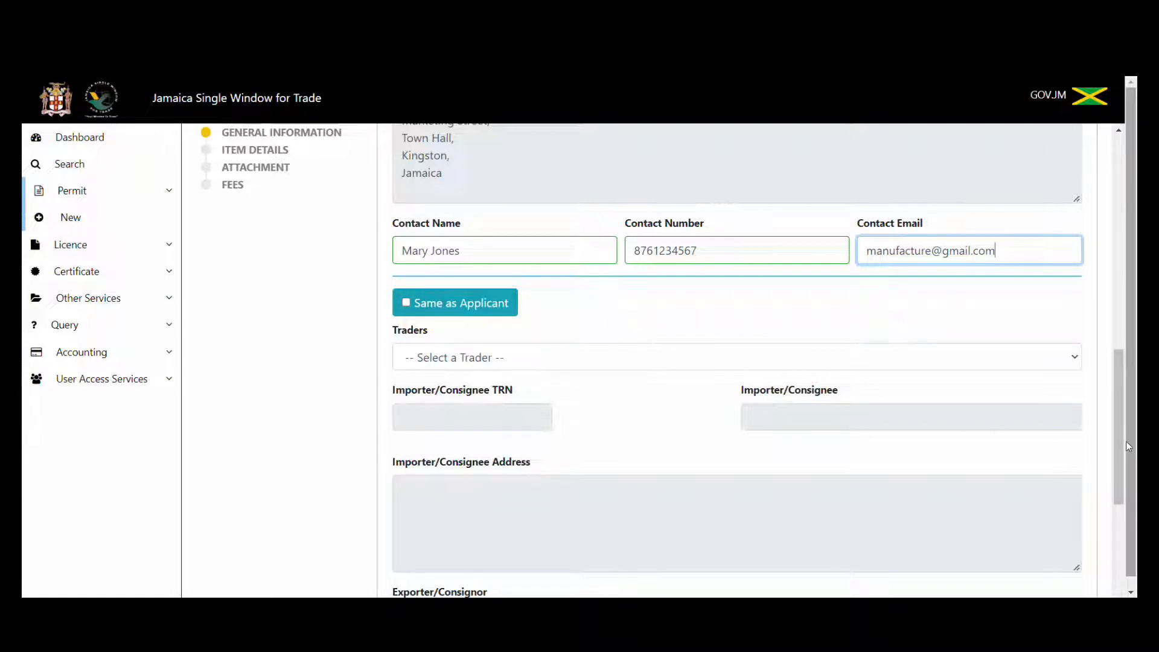
pyautogui.moveTo(1117, 440); pyautogui.dragTo(1122, 469)
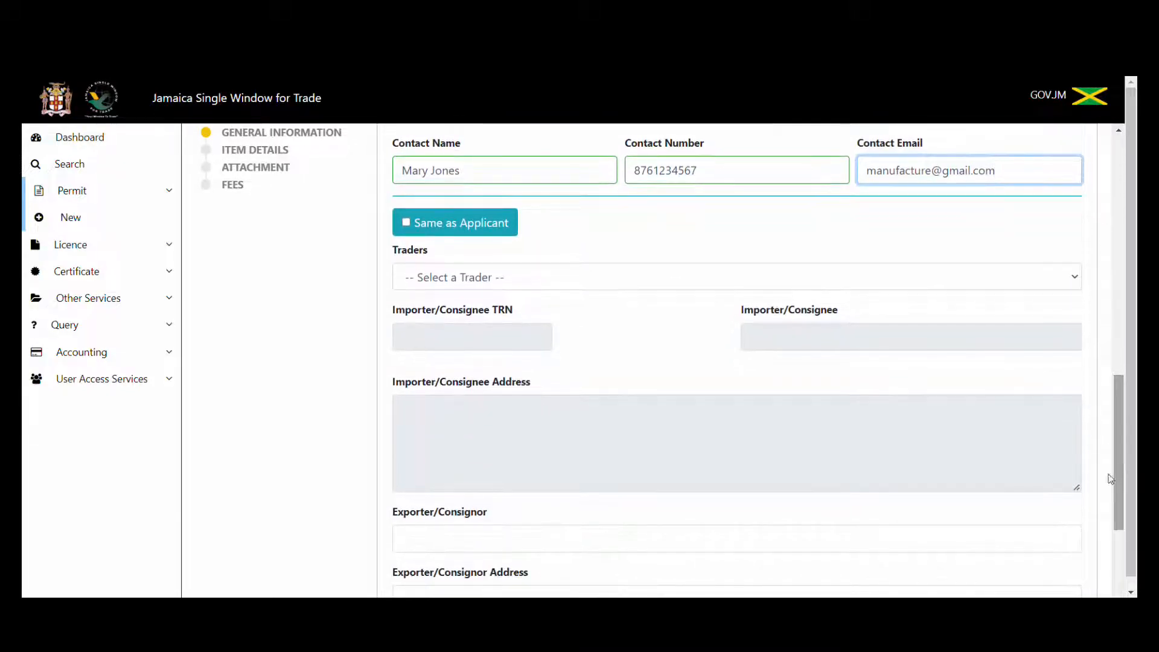
# Choose Manufactures Plant Products as the importer.
pyautogui.click(793, 280)
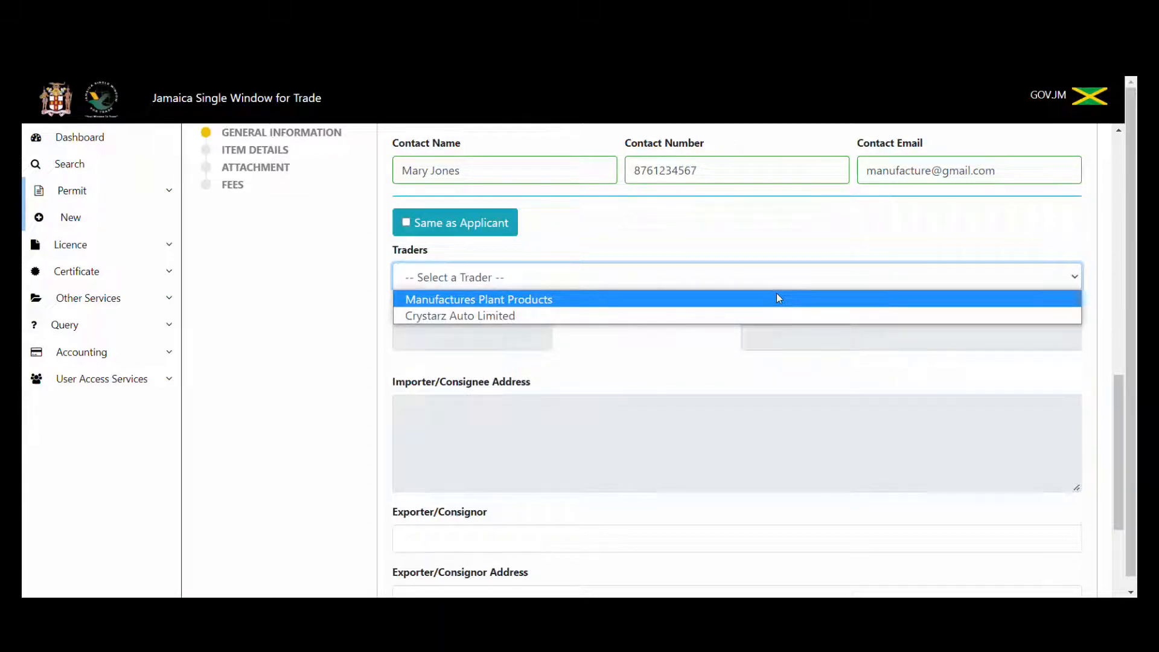
pyautogui.click(778, 298)
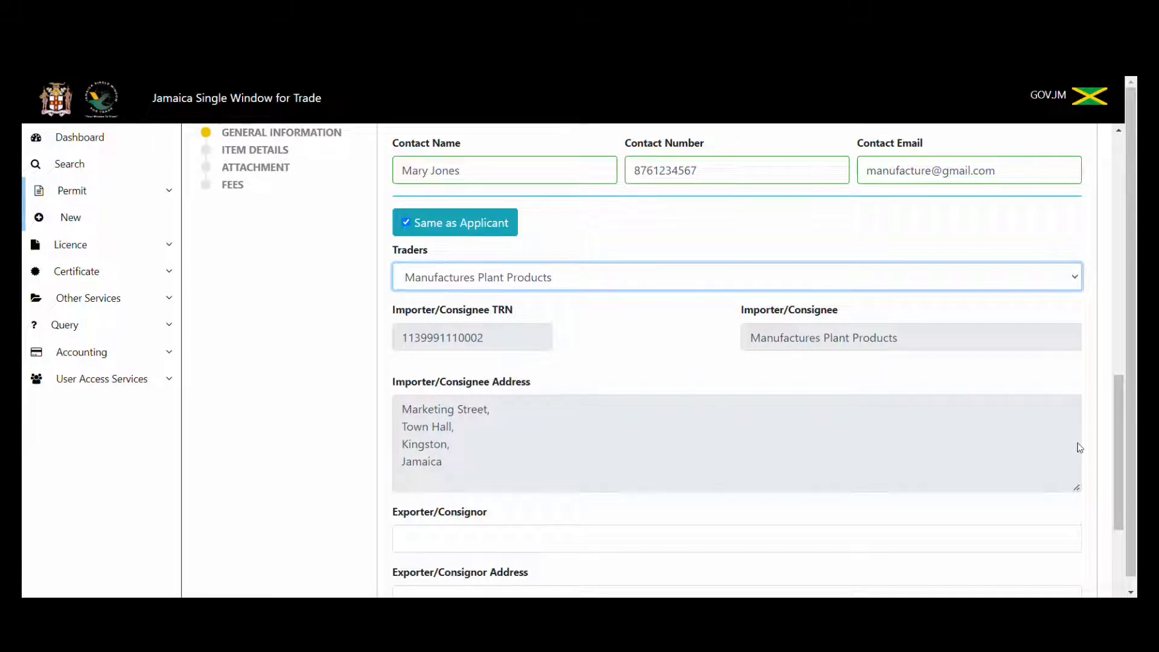
pyautogui.moveTo(1114, 461); pyautogui.dragTo(1122, 517)
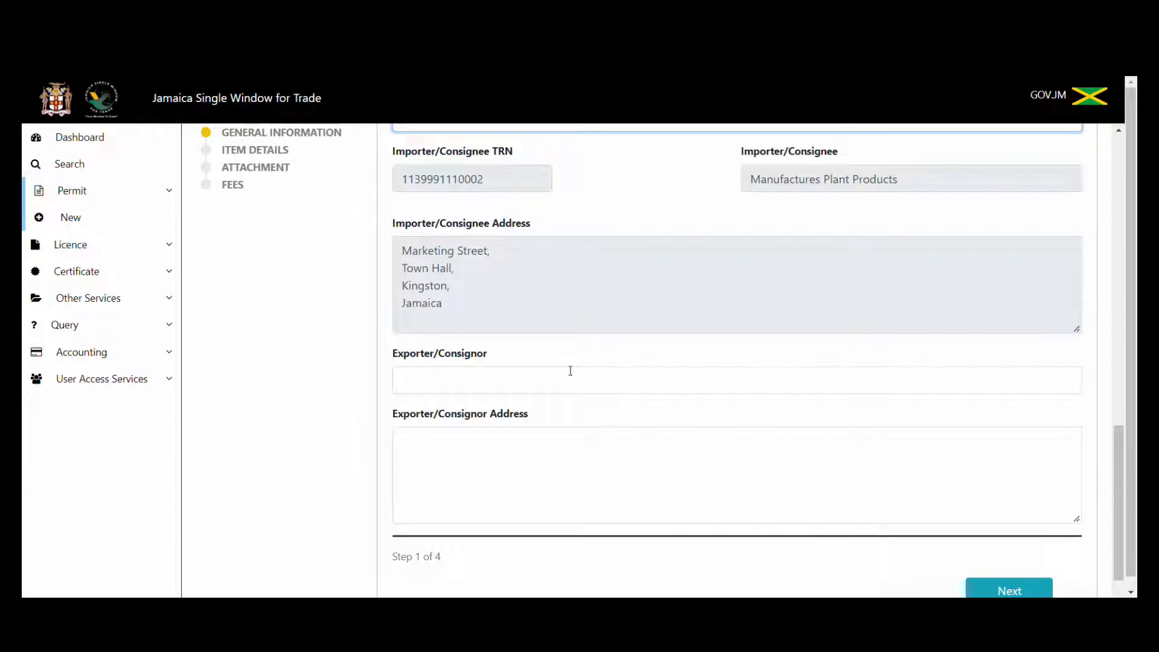
pyautogui.click(571, 375)
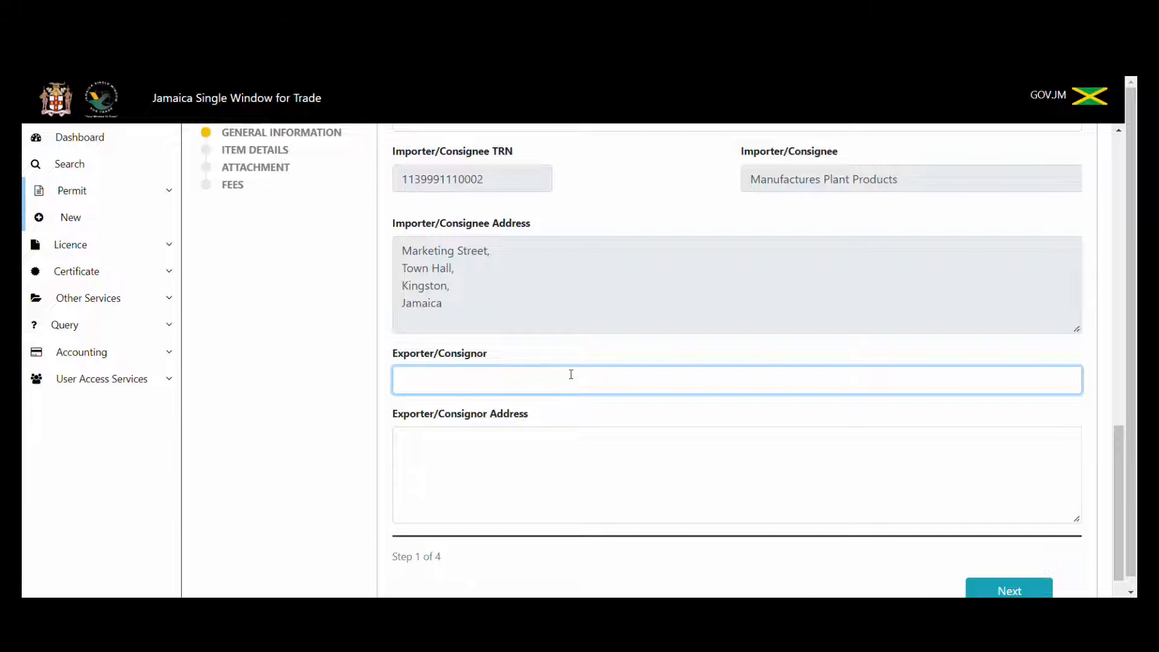
pyautogui.write('Wholesale Limited')
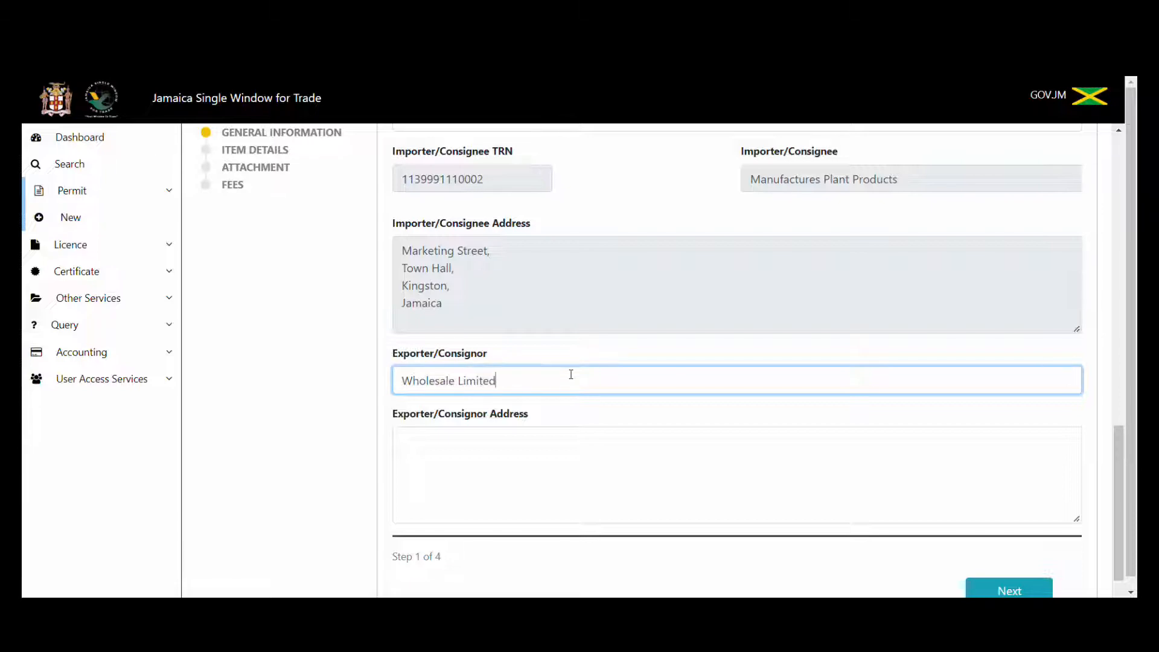
pyautogui.click(541, 430)
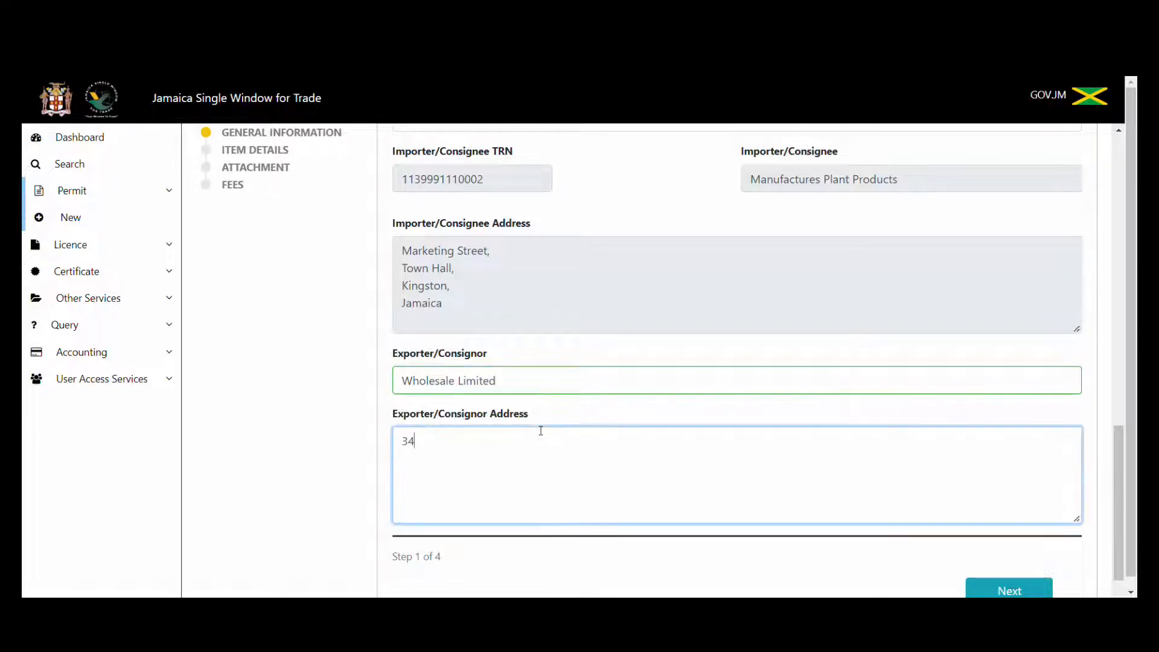
pyautogui.press('Return')
pyautogui.write('Miami')
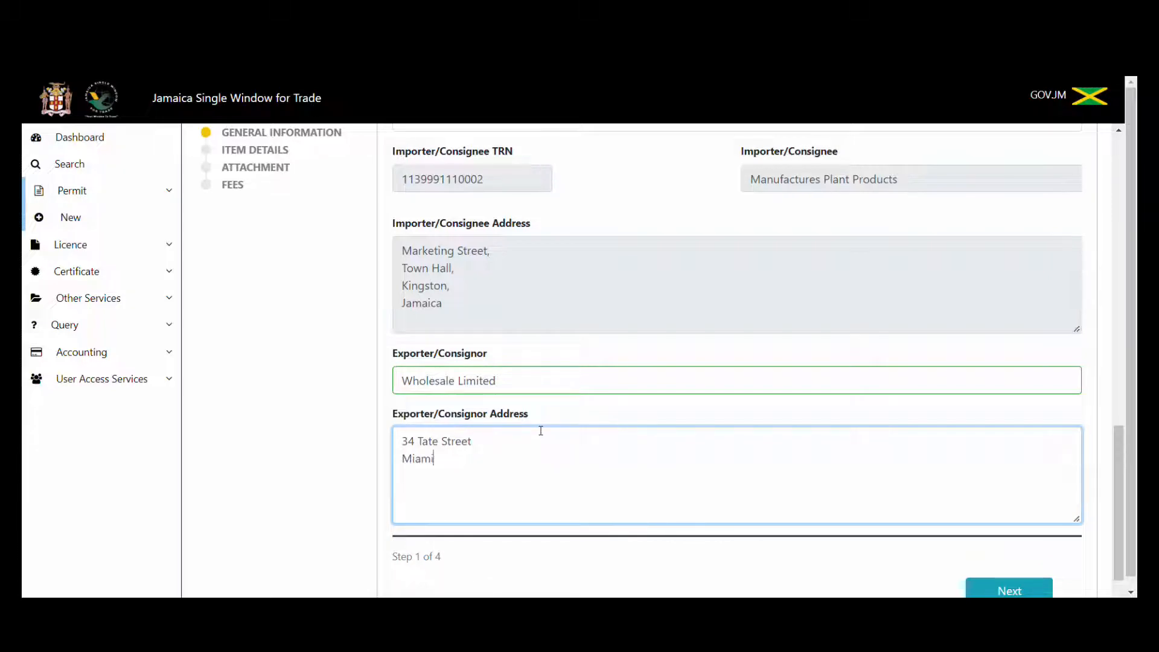
pyautogui.write(' Florida')
pyautogui.press('Return')
pyautogui.write('Us')
pyautogui.write('SA')
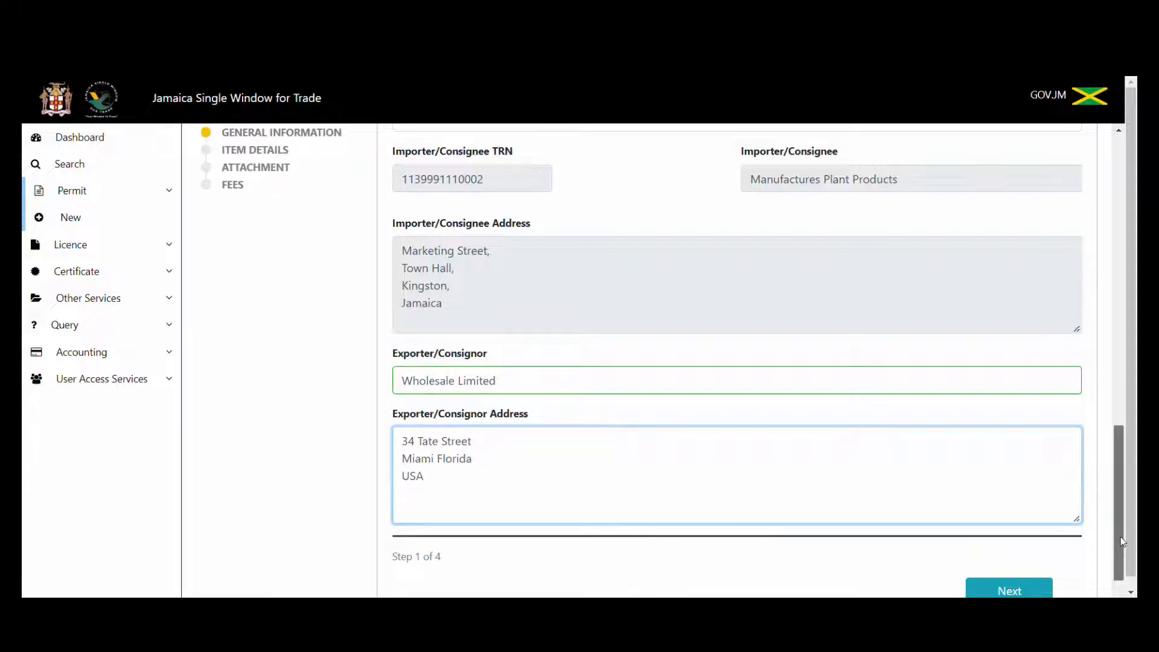
pyautogui.moveTo(1120, 536); pyautogui.dragTo(1125, 556)
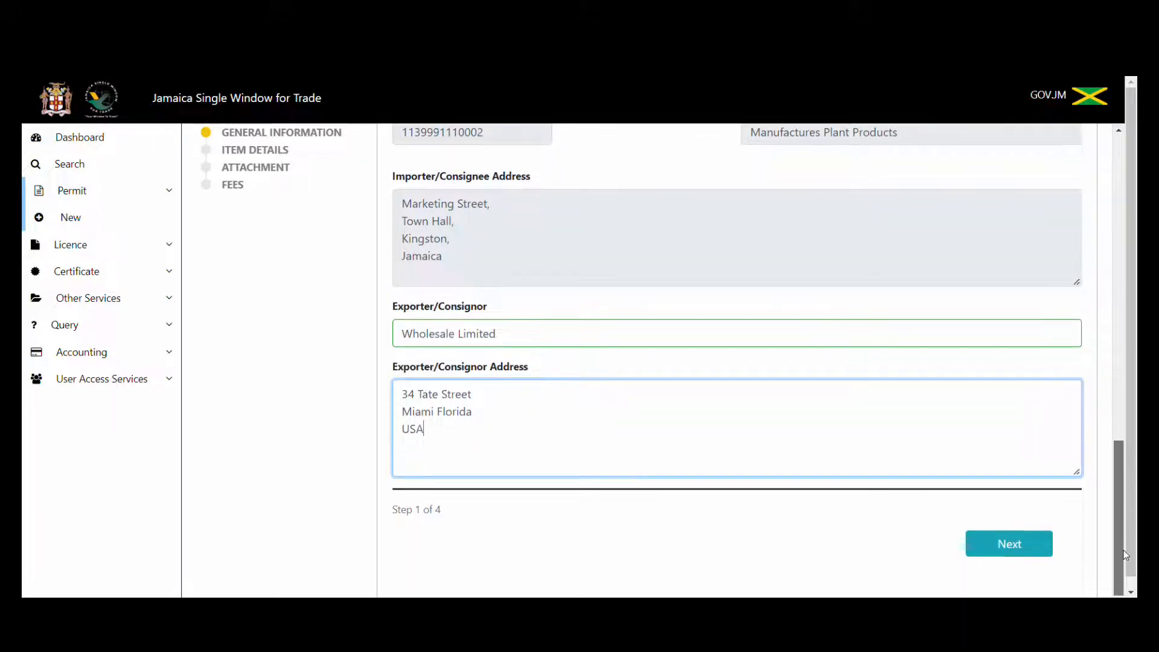
pyautogui.click(1012, 546)
# Set process type to Agricultural Commodity Plant Import Permit and open Product Search.
pyautogui.moveTo(1115, 520); pyautogui.dragTo(1136, 334)
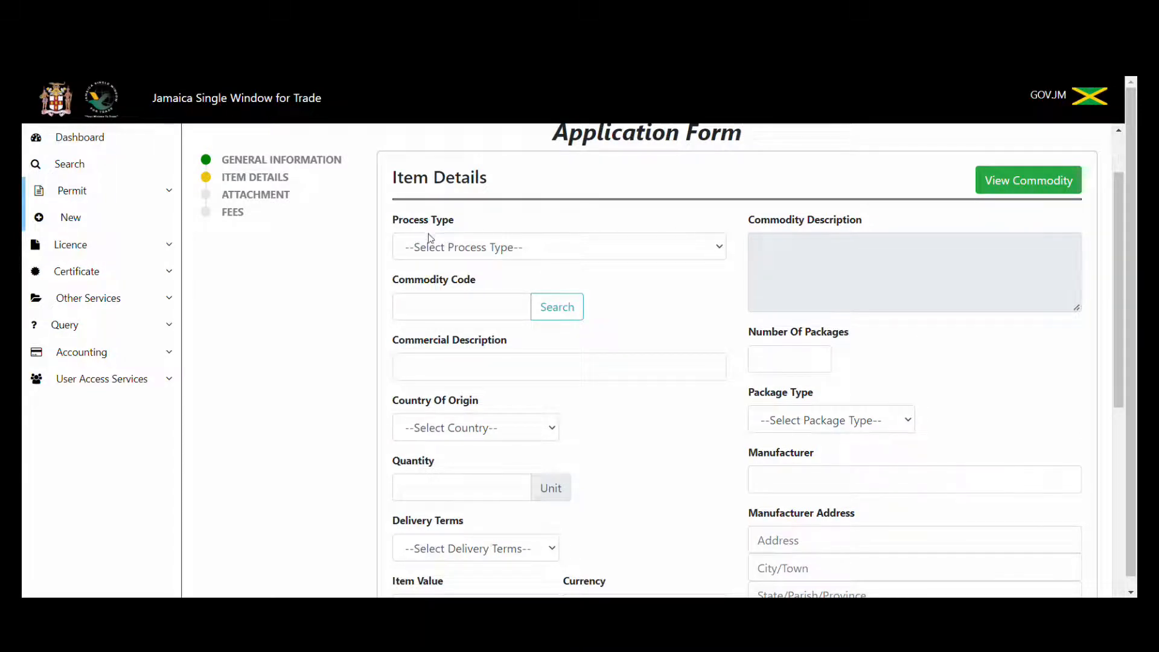
pyautogui.click(441, 247)
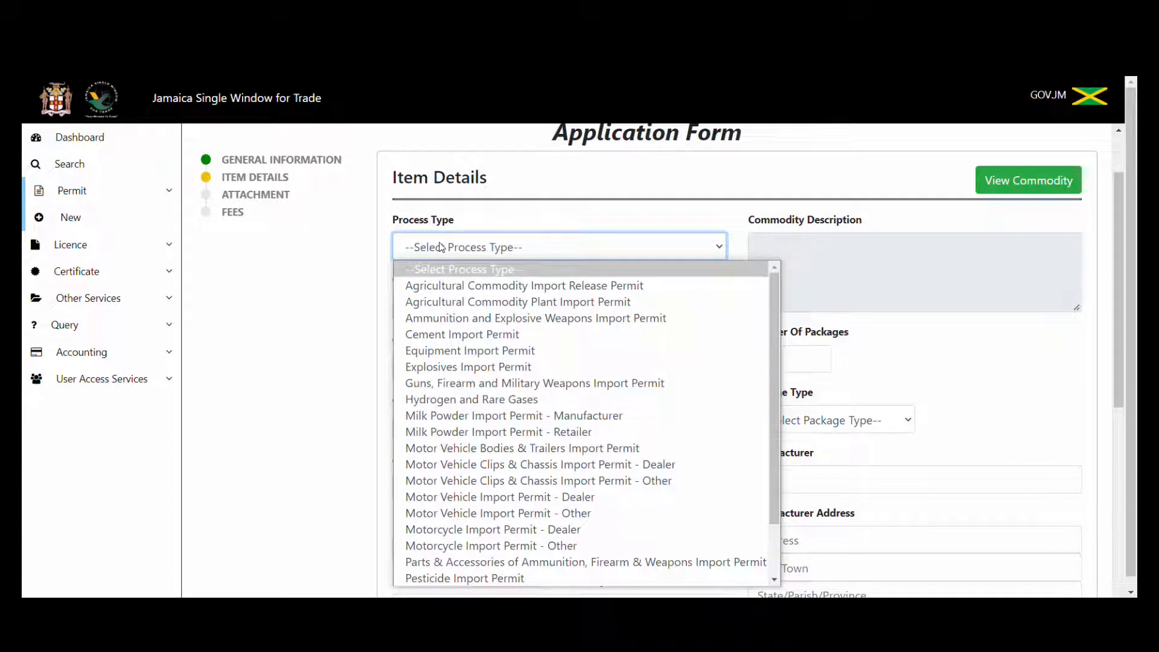
pyautogui.click(480, 304)
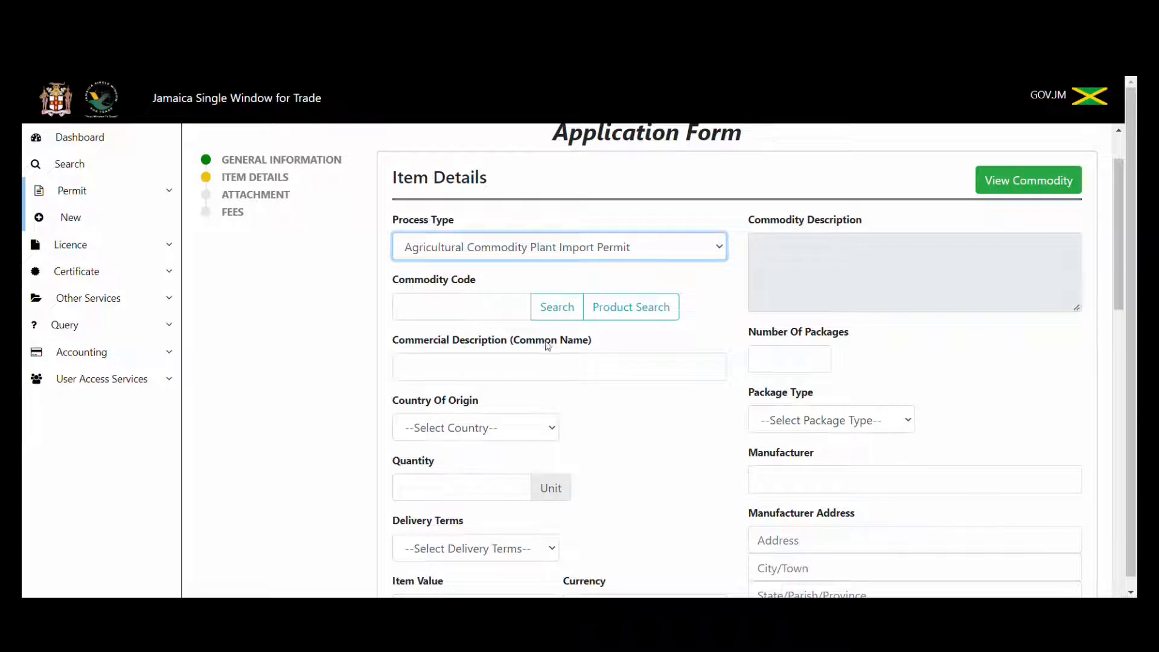
pyautogui.click(645, 317)
pyautogui.click(430, 183)
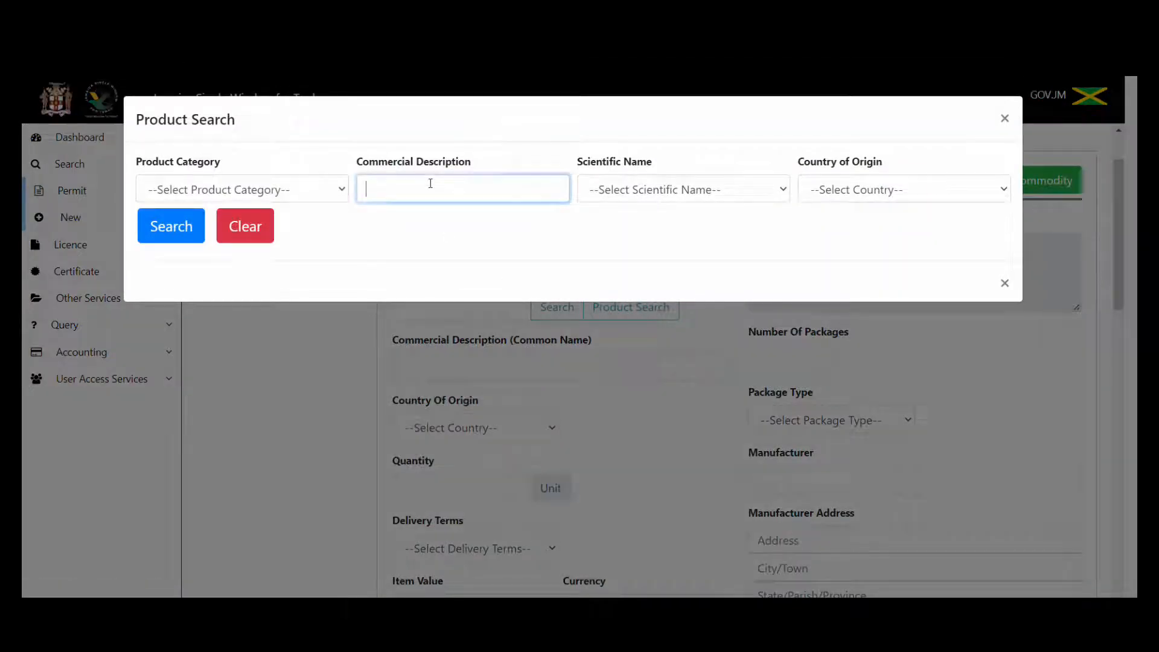
pyautogui.write('ginger')
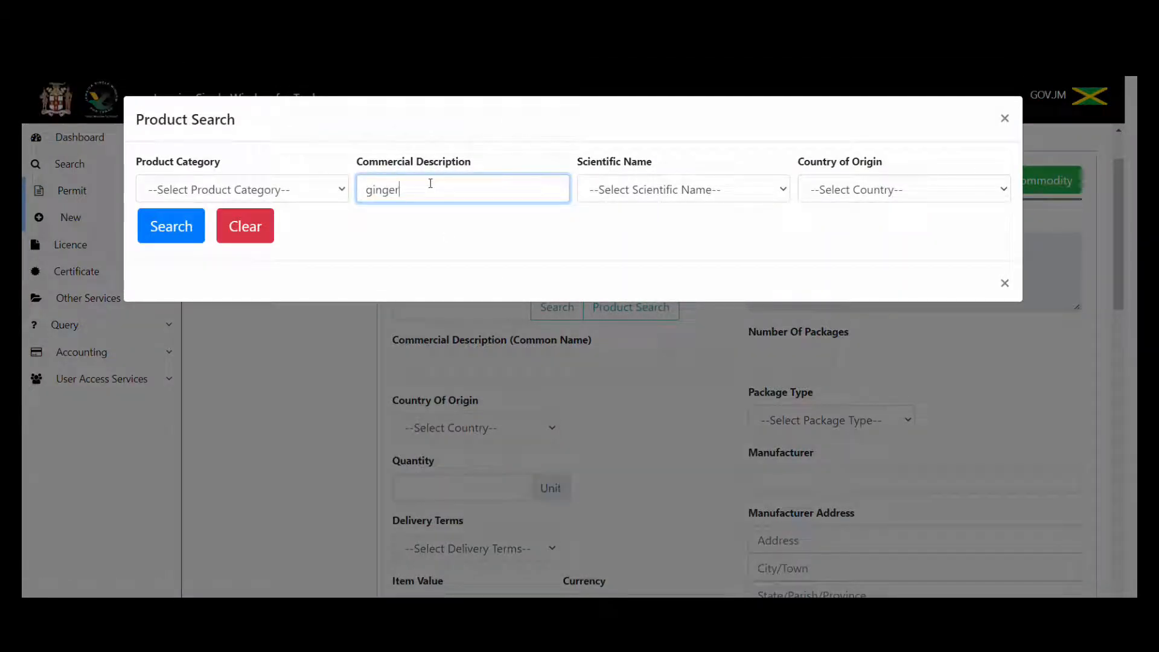
pyautogui.click(159, 235)
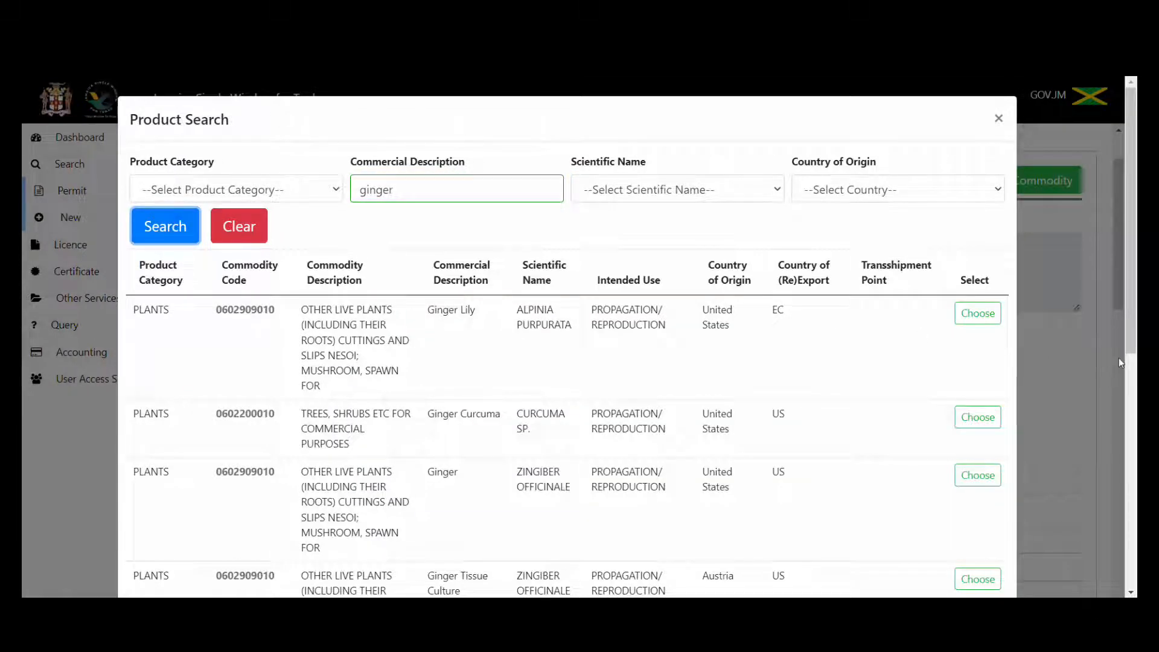
pyautogui.moveTo(1129, 339); pyautogui.dragTo(1135, 436)
pyautogui.scroll(-1, 632, 337)
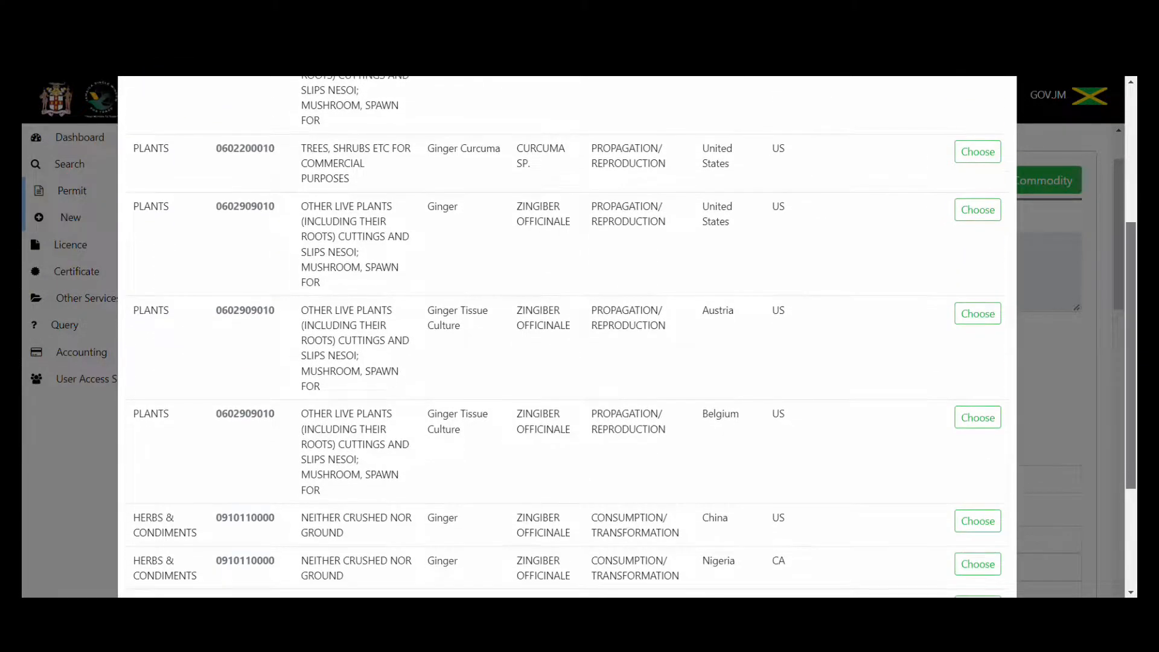
pyautogui.scroll(-3, 1098, 528)
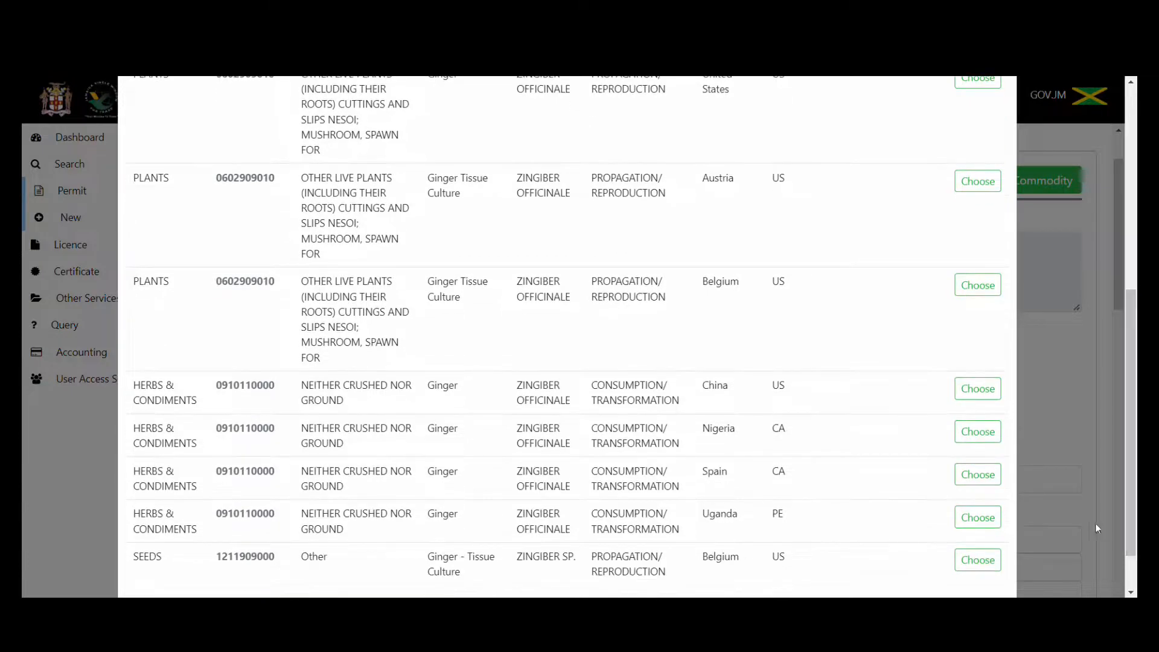
pyautogui.click(984, 389)
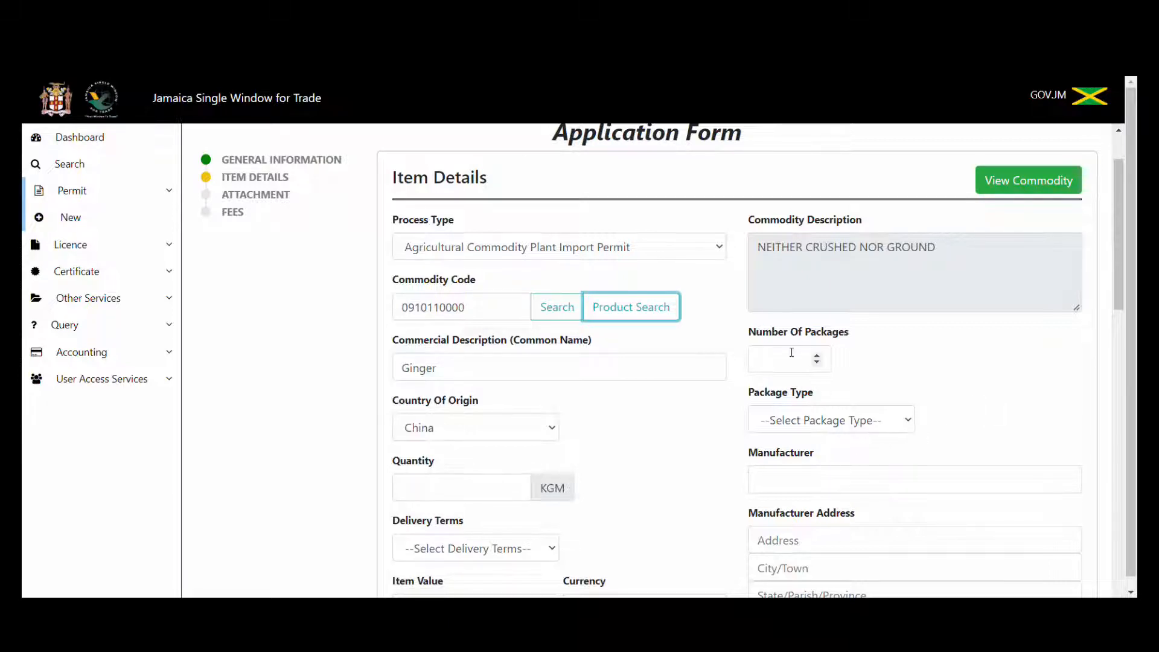
# Enter 50 packages and set package type to Package / Piece after first trying Box.
pyautogui.click(773, 360)
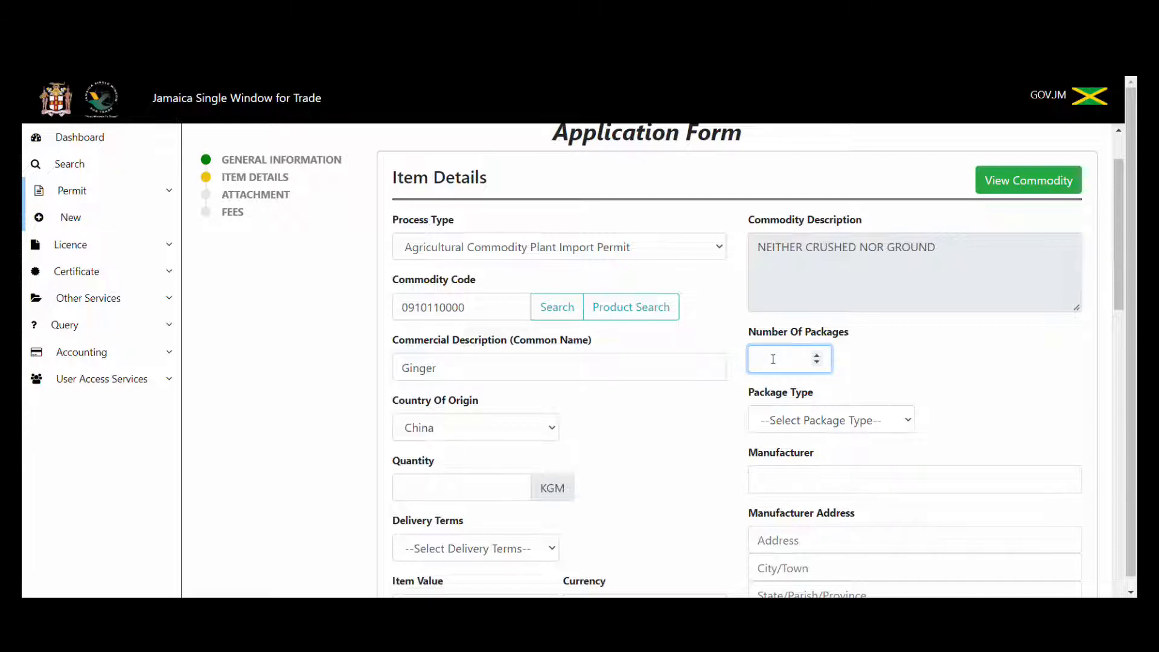
pyautogui.write('50')
pyautogui.click(477, 489)
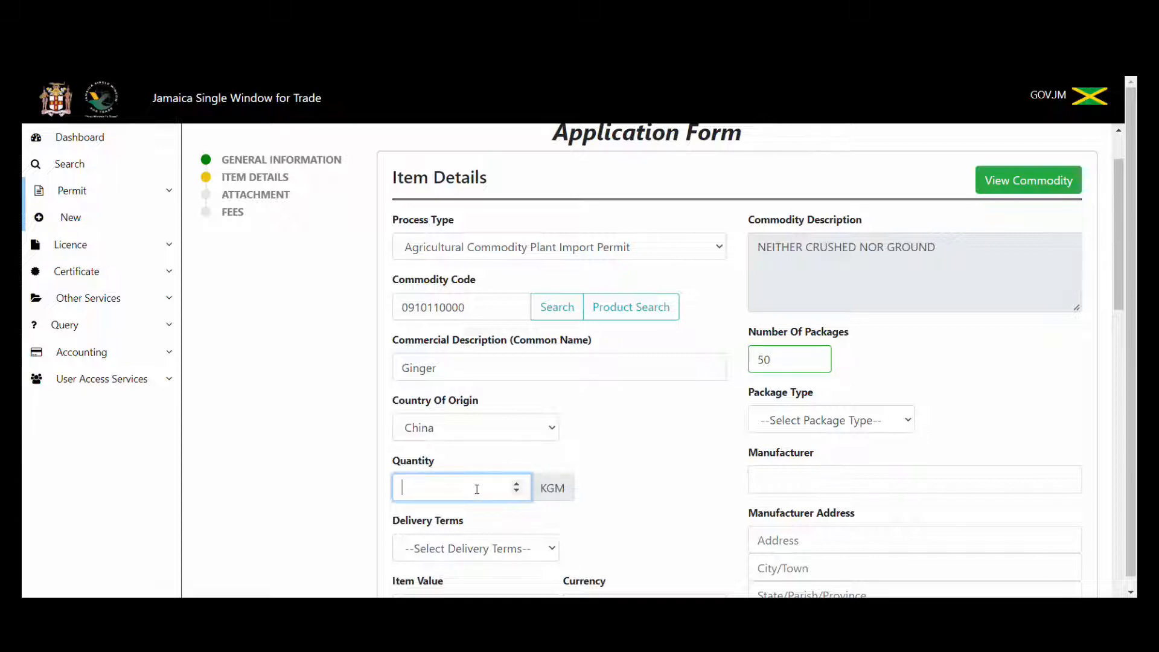
pyautogui.click(868, 426)
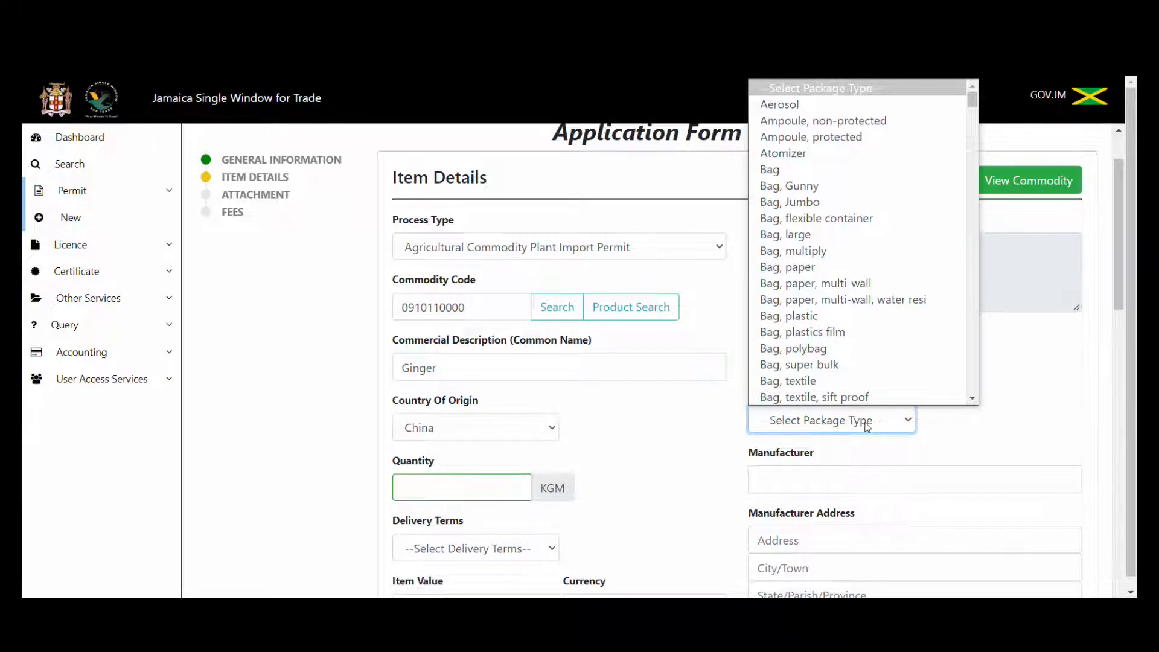
pyautogui.write('box')
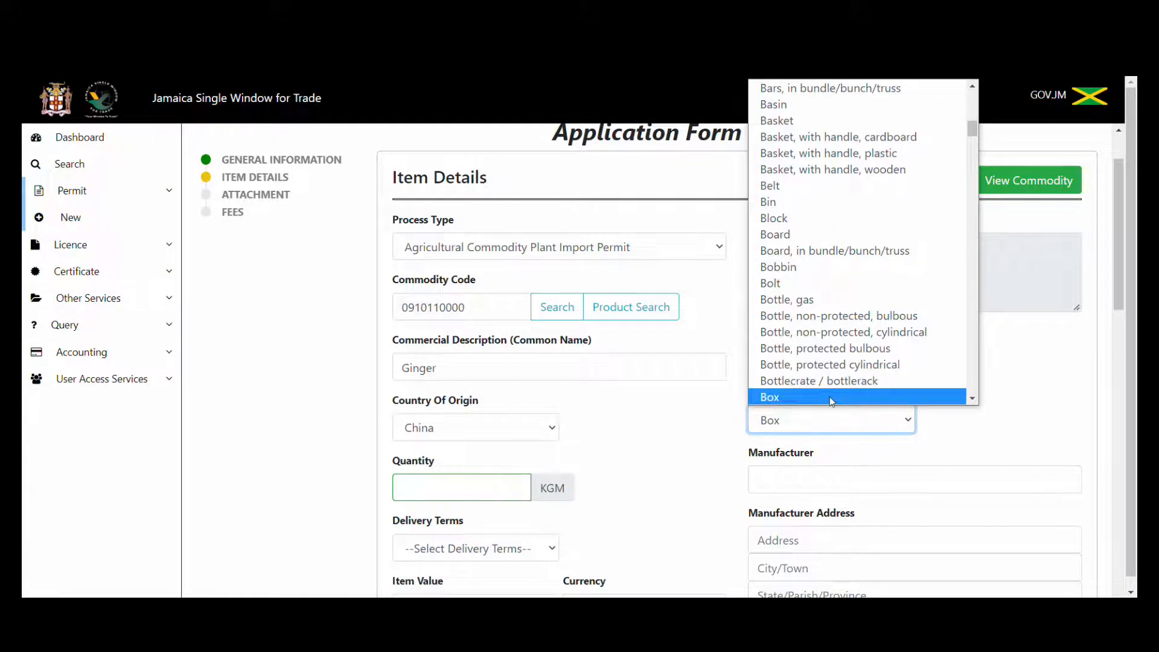
pyautogui.click(831, 398)
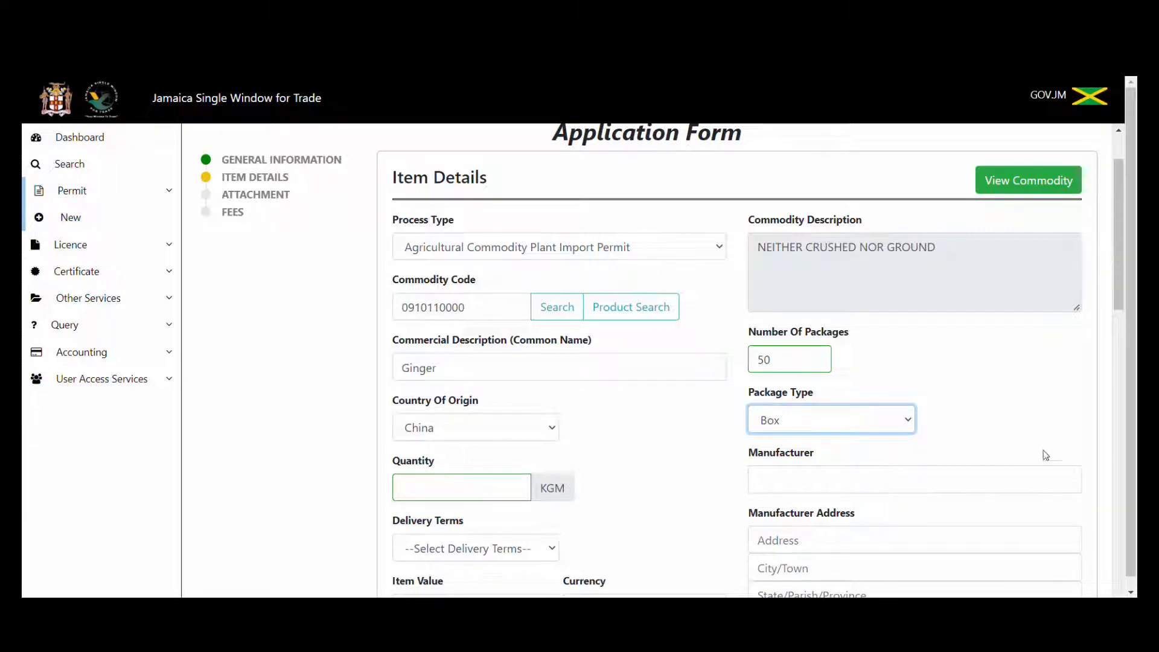
pyautogui.click(909, 421)
pyautogui.press('p')
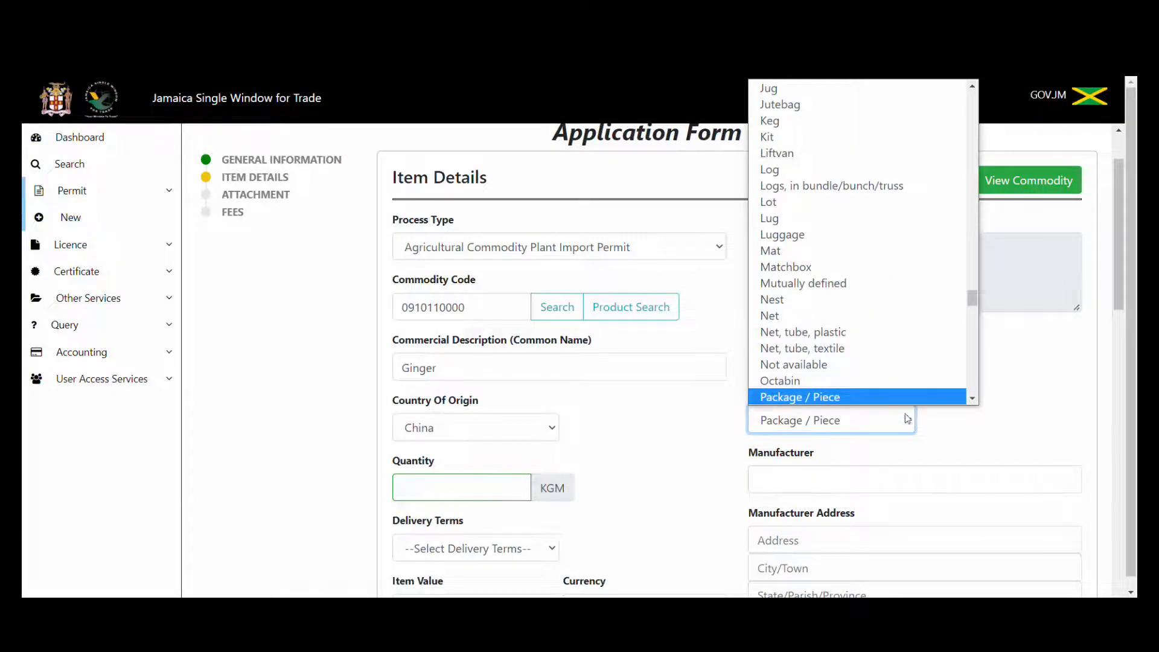
pyautogui.click(872, 362)
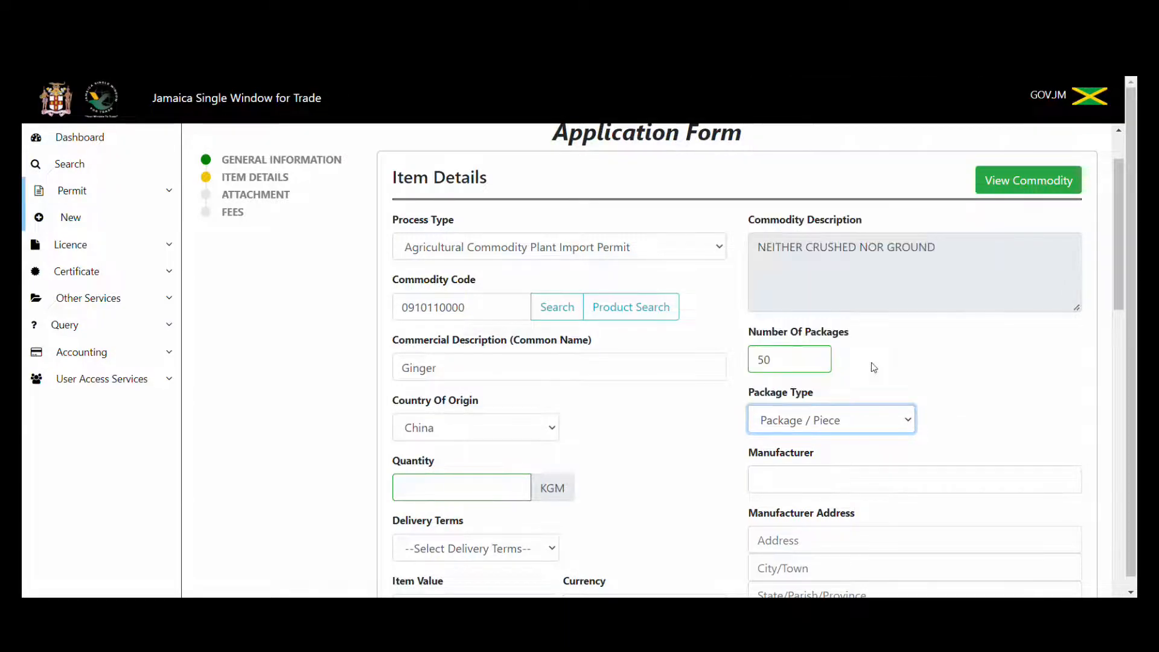
pyautogui.click(912, 417)
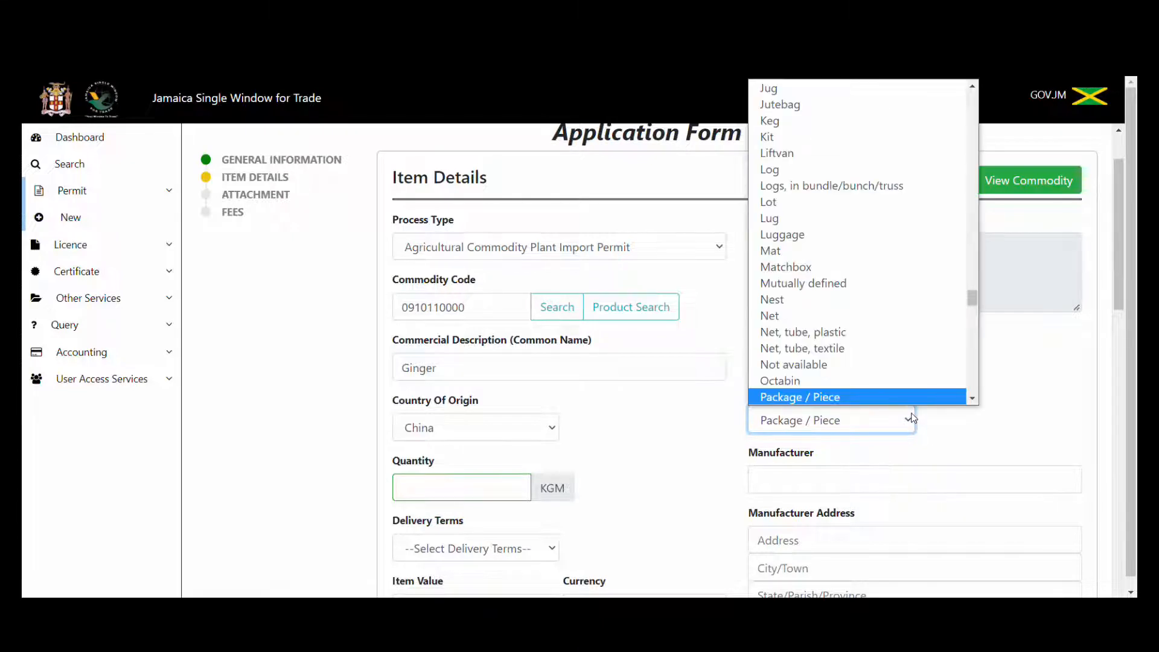
# Set package type to Box and item quantity to 5000 KGM.
pyautogui.write('box')
pyautogui.press('Return')
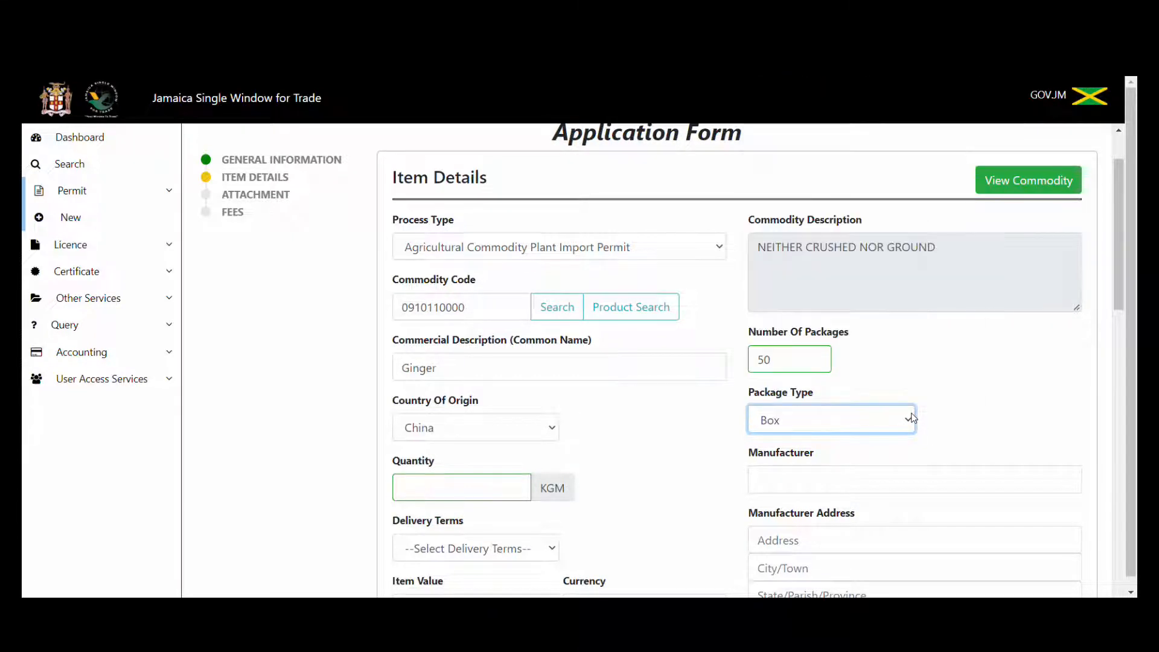
pyautogui.moveTo(1121, 315); pyautogui.dragTo(1129, 363)
pyautogui.click(487, 302)
pyautogui.write('5')
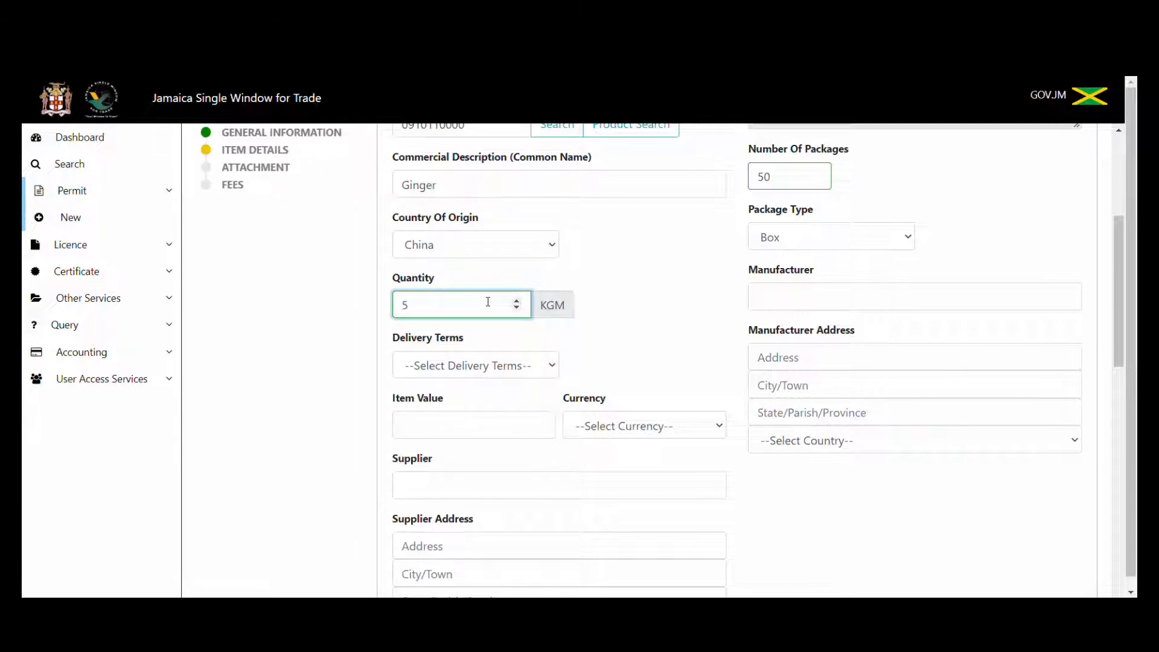
pyautogui.write('2')
pyautogui.press('BackSpace')
pyautogui.write('000')
# Choose Free on board delivery terms and an item value of 3500 USD.
pyautogui.click(479, 366)
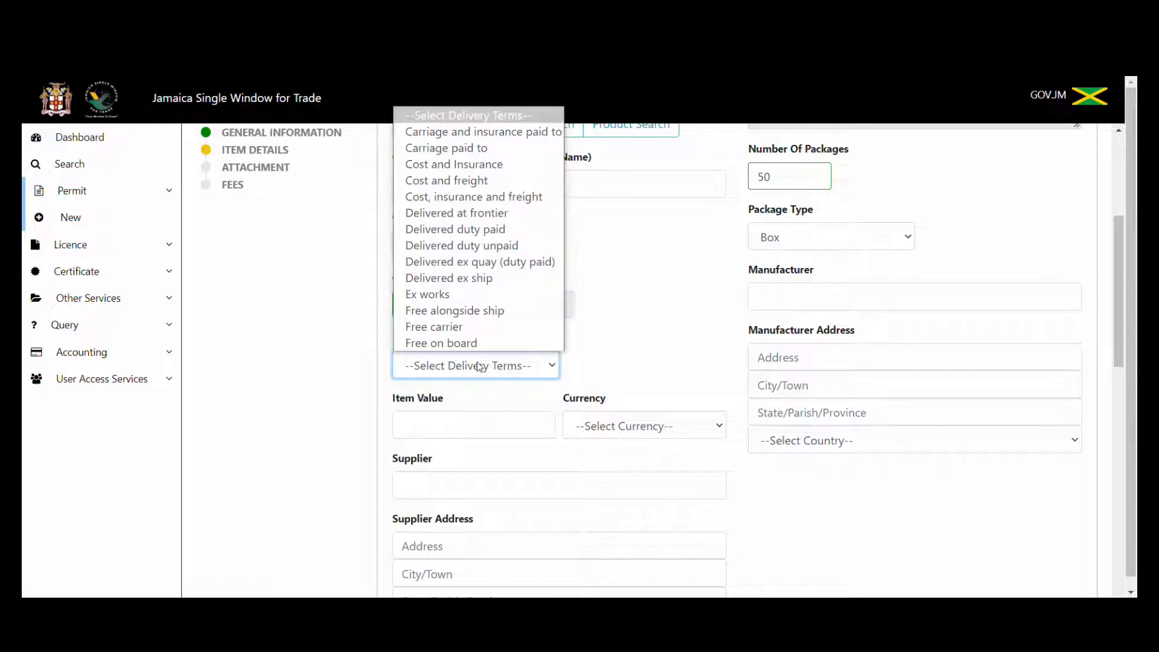
pyautogui.click(478, 342)
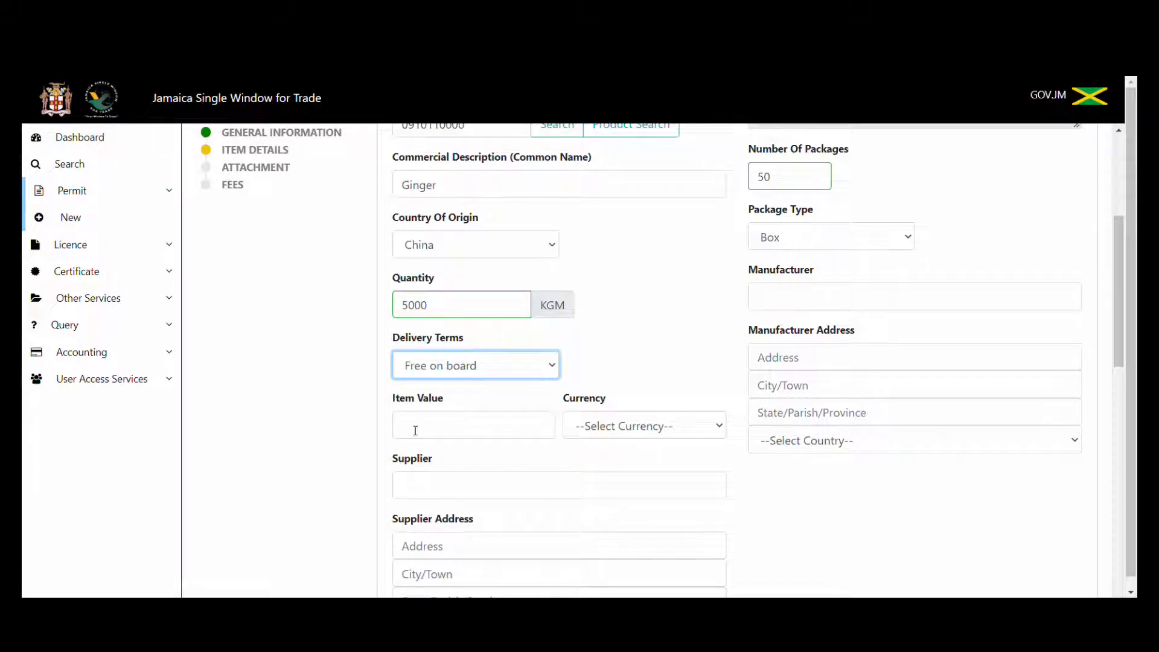
pyautogui.click(466, 421)
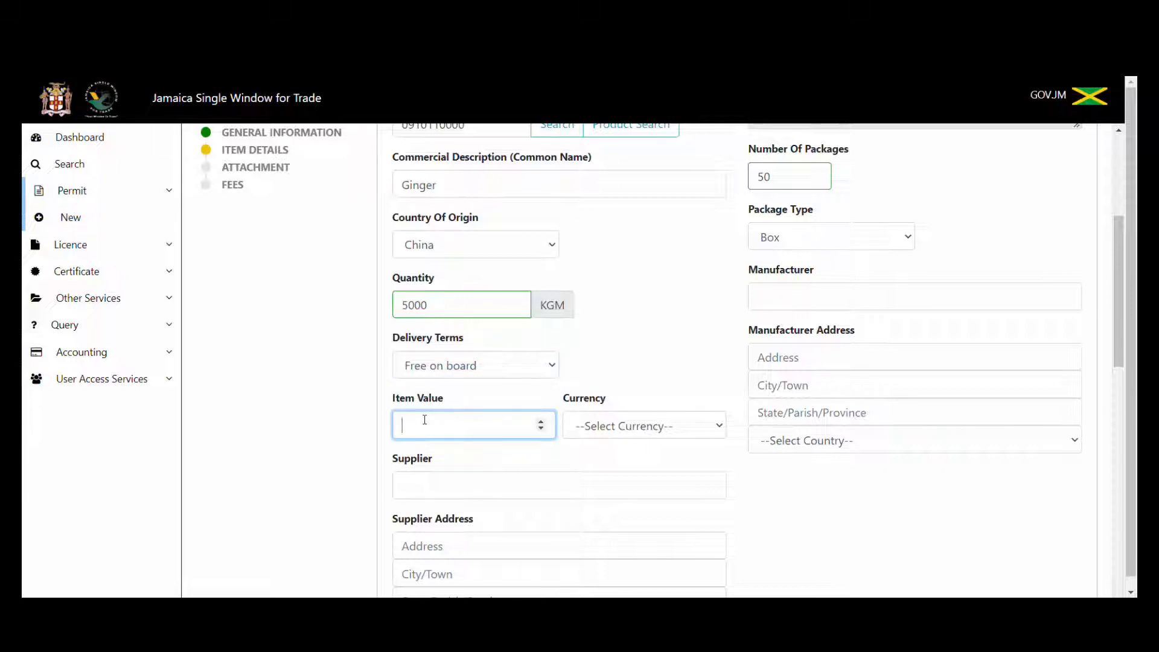
pyautogui.write('3500')
pyautogui.click(659, 424)
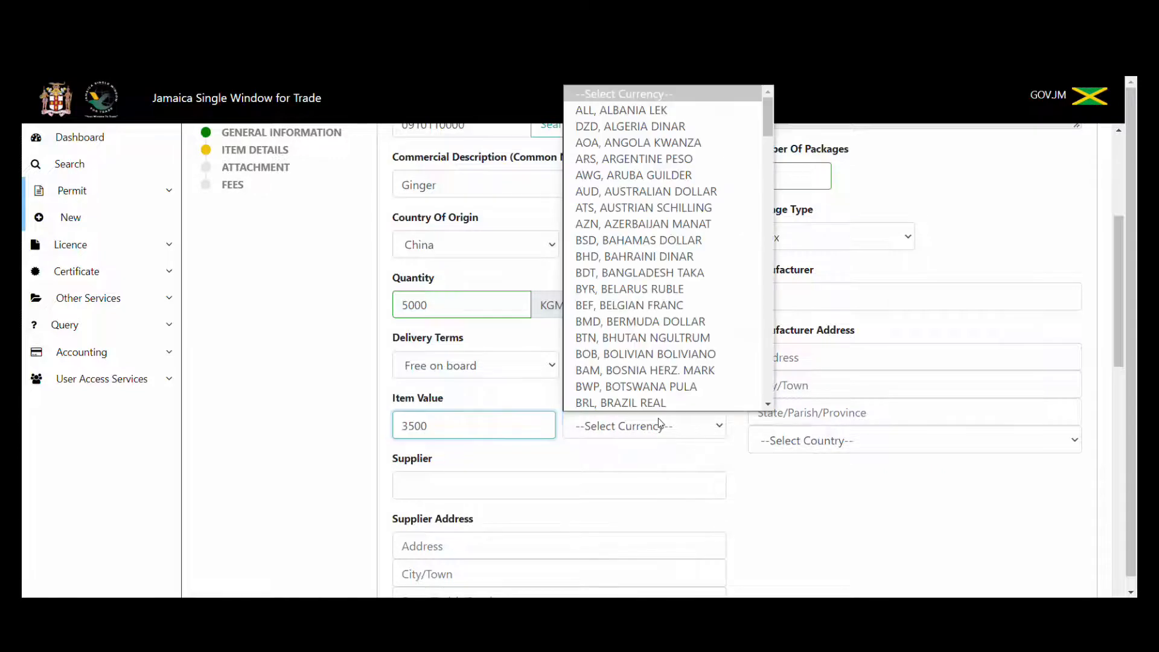
pyautogui.write('us')
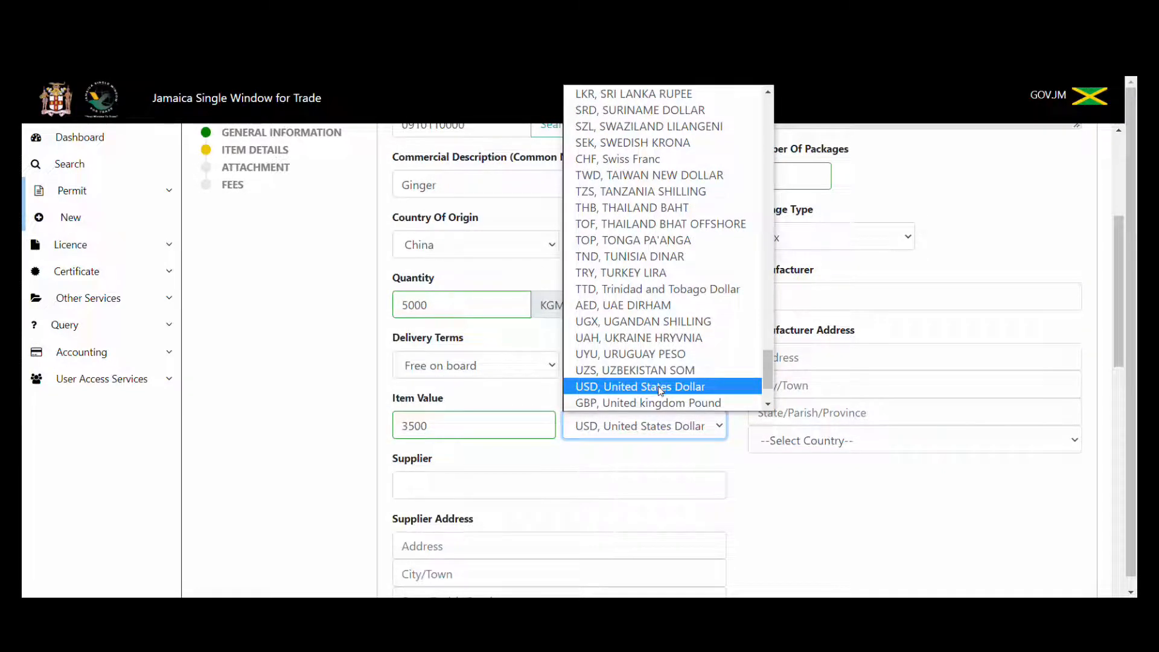
pyautogui.click(660, 388)
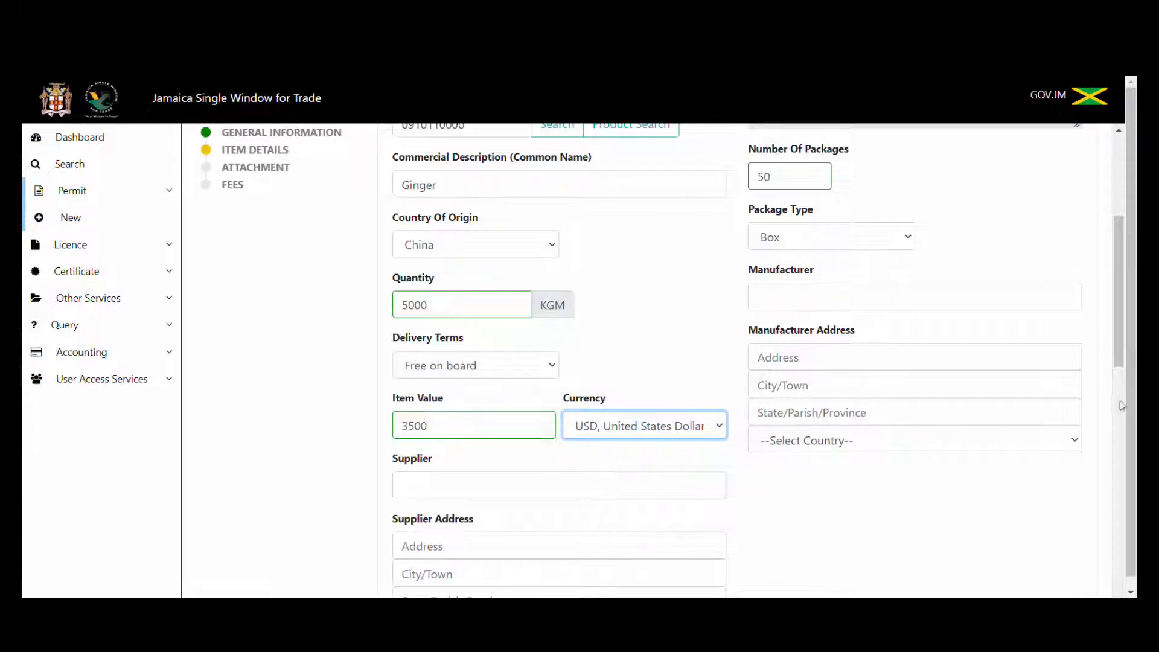
pyautogui.moveTo(1124, 339); pyautogui.dragTo(1129, 409)
# Enter Wholesale Limited as the supplier name.
pyautogui.click(593, 266)
pyautogui.write('Who')
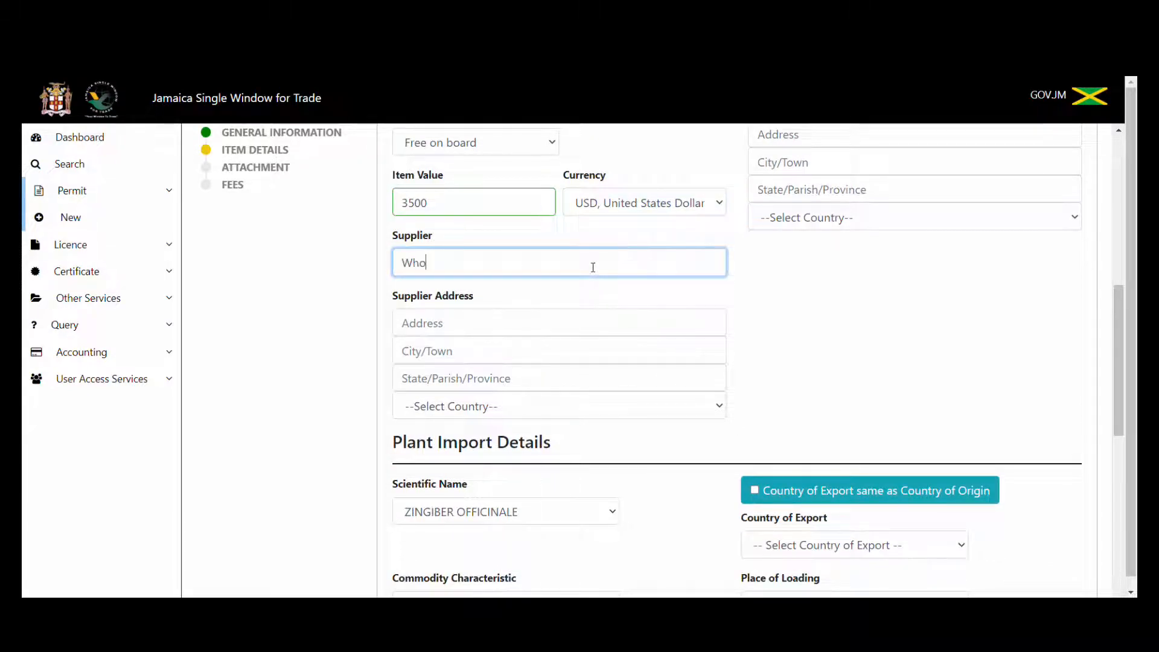
pyautogui.write('lesaler')
pyautogui.press('BackSpace')
pyautogui.write('Limited')
pyautogui.click(405, 322)
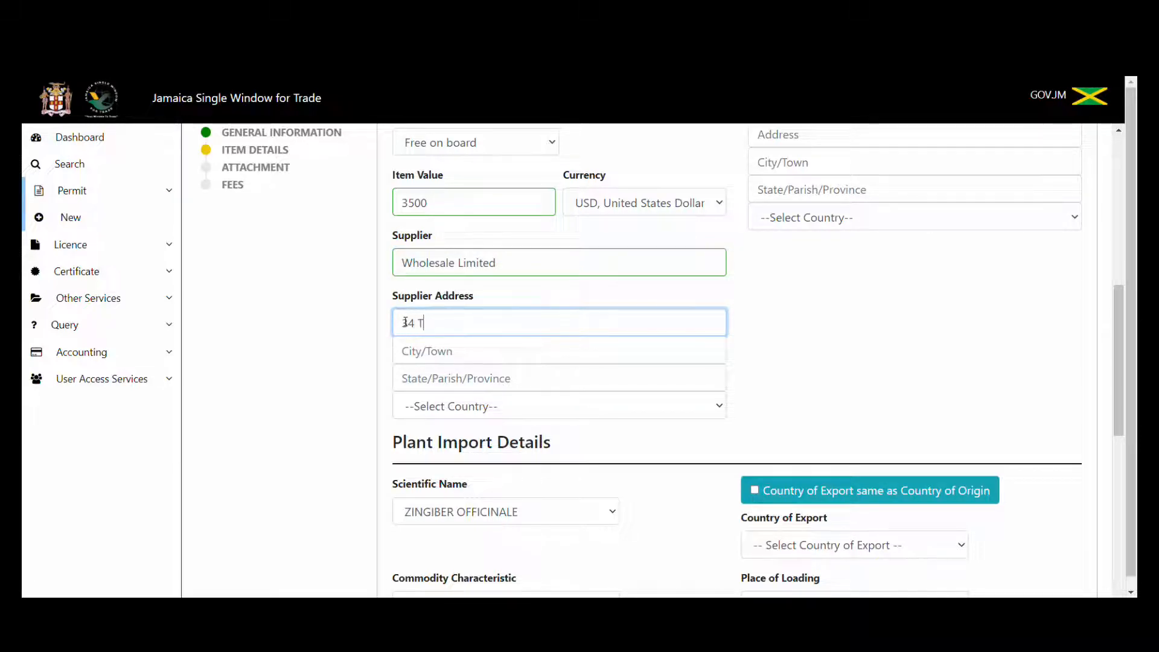
pyautogui.click(418, 357)
pyautogui.write('Miami')
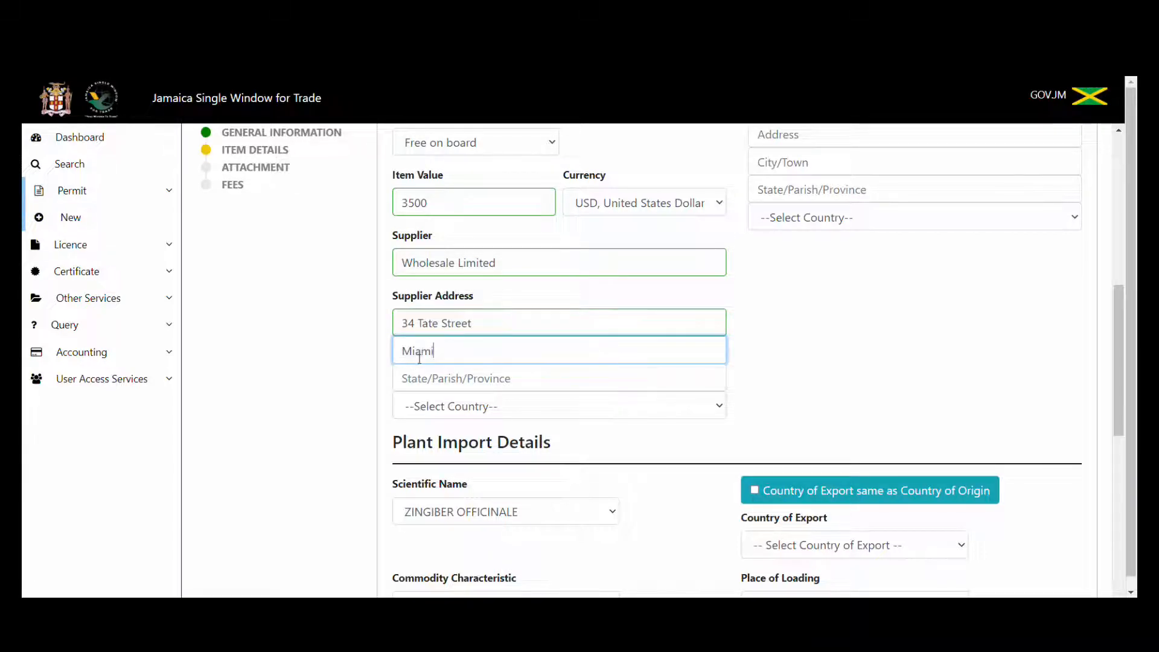
pyautogui.click(423, 376)
pyautogui.write('Flo')
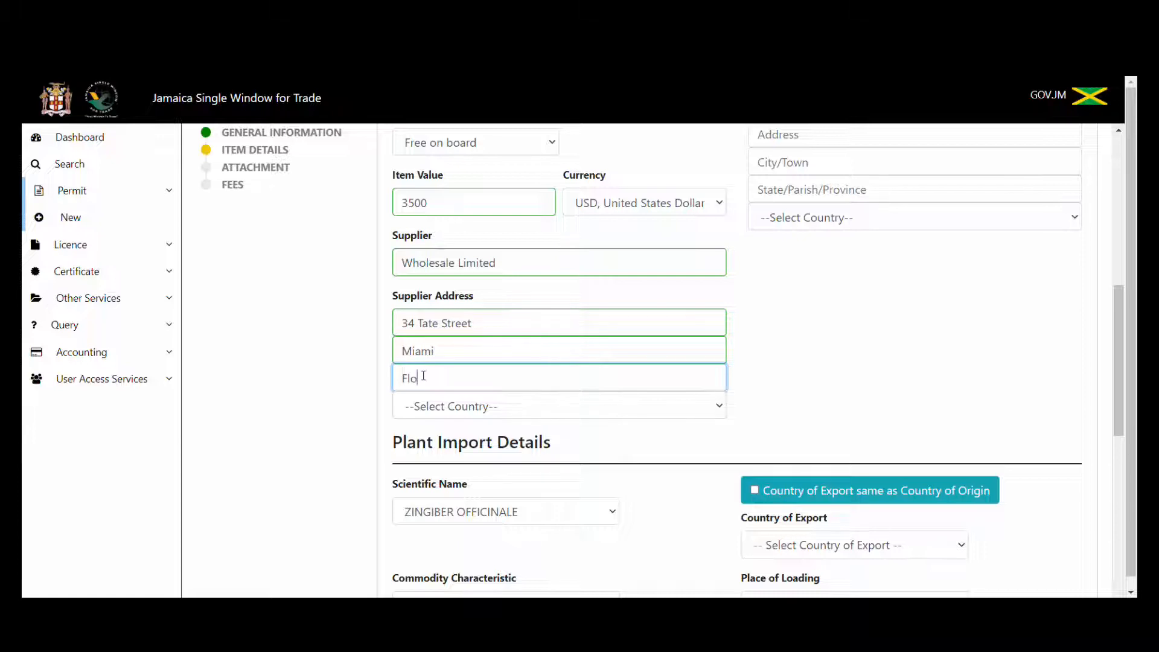
pyautogui.write('rida')
pyautogui.click(439, 409)
pyautogui.write('un')
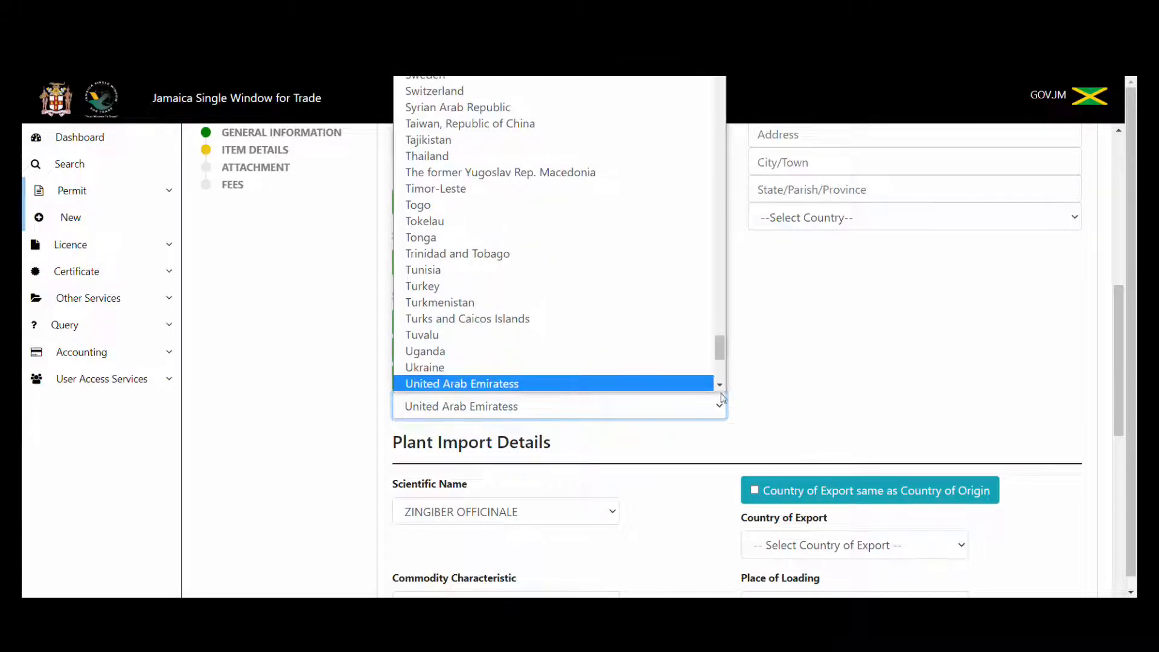
pyautogui.click(722, 386)
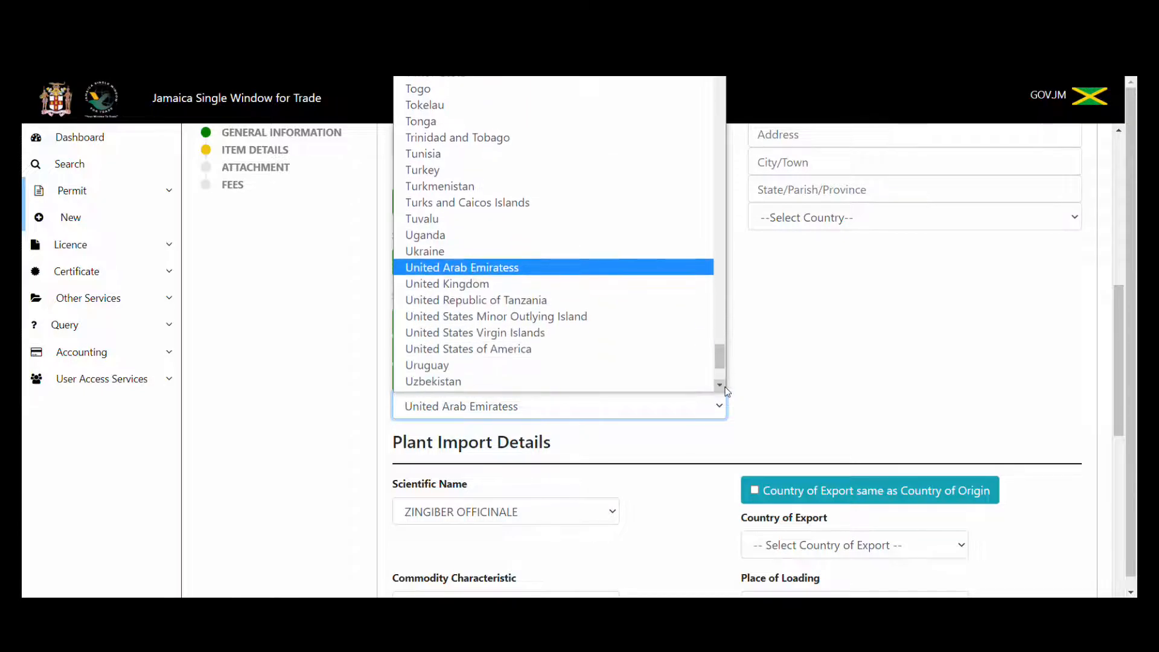
pyautogui.click(680, 342)
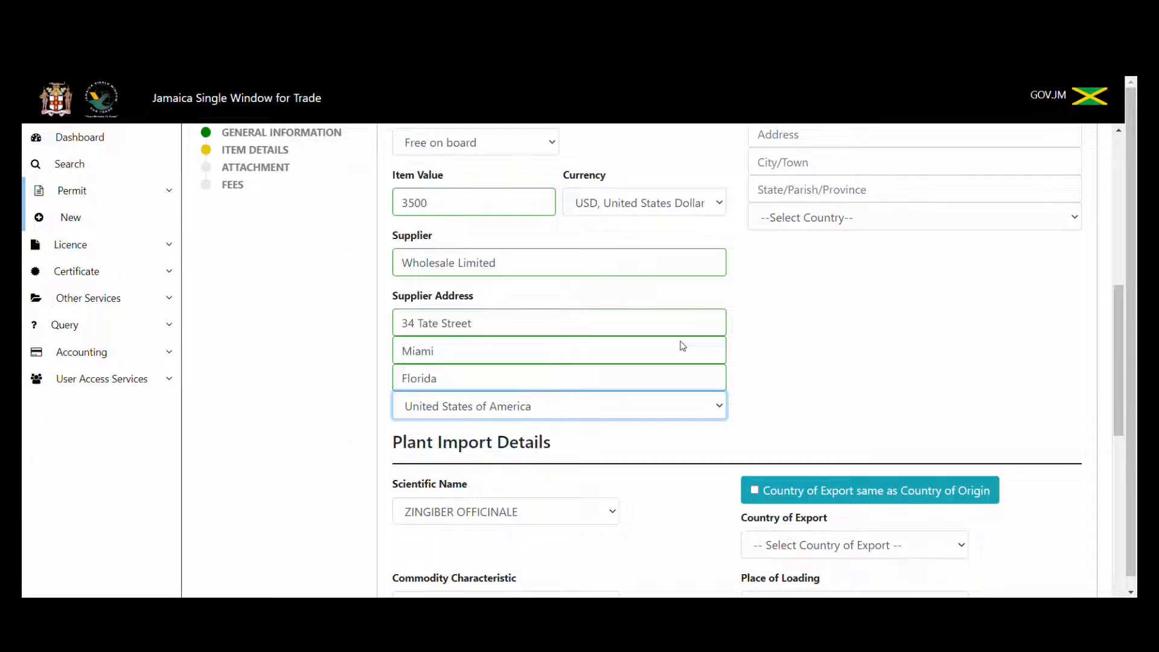
pyautogui.moveTo(1117, 313); pyautogui.dragTo(1129, 398)
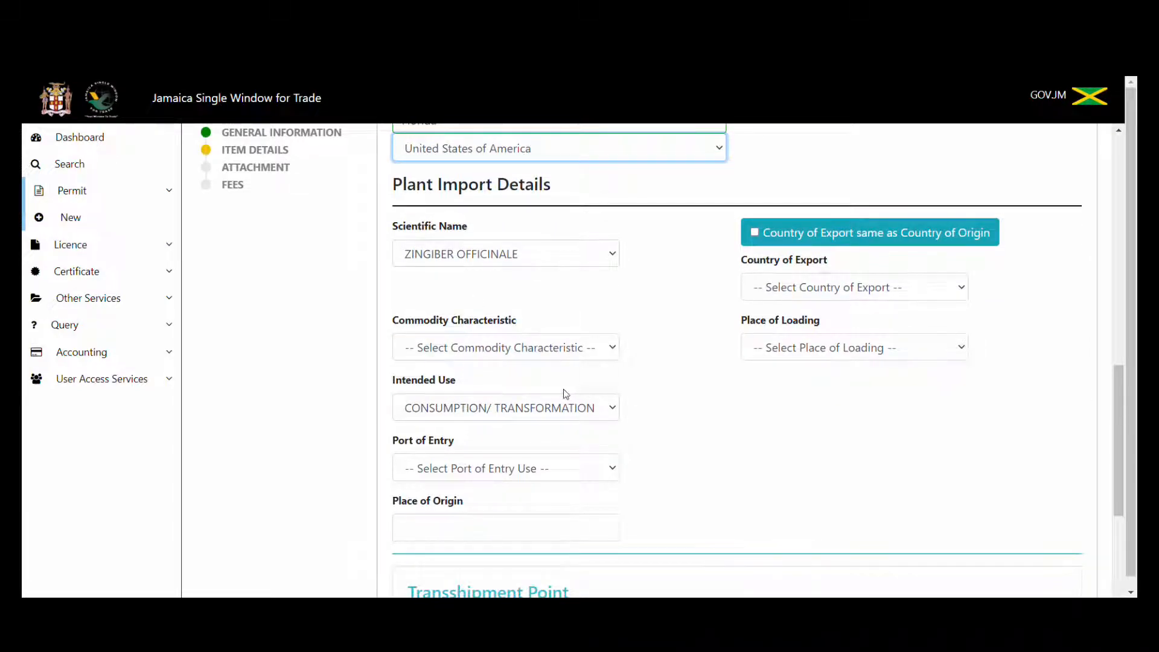
# Set Country of Export to United States of America and Place of Loading to MIAMI.
pyautogui.click(883, 294)
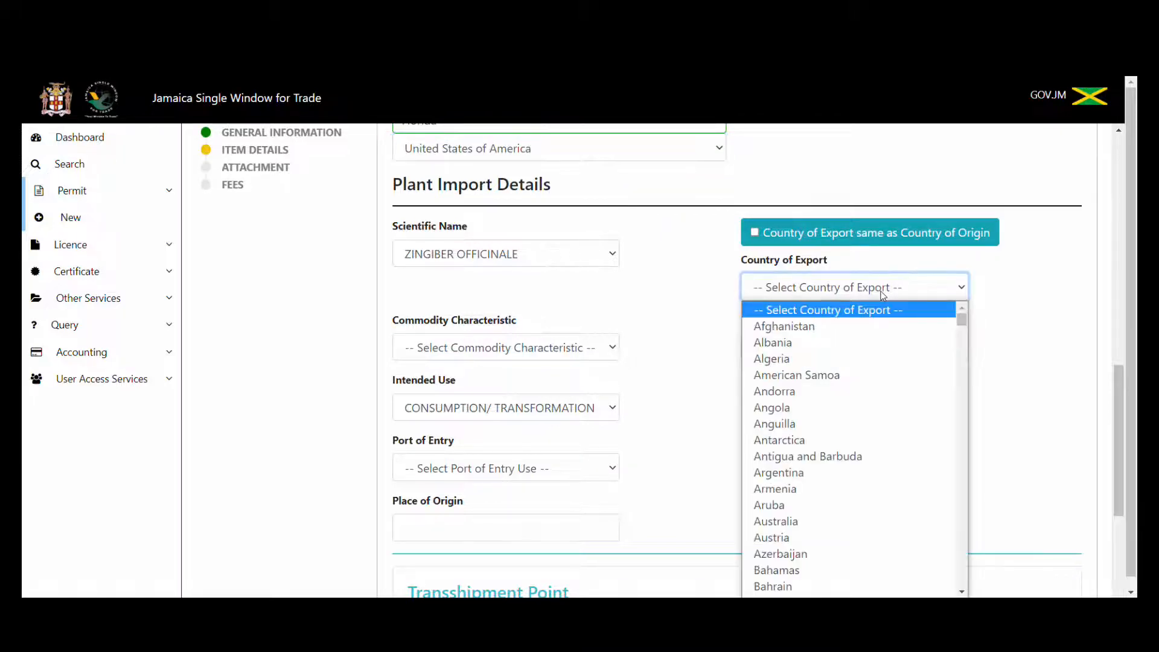
pyautogui.write('un')
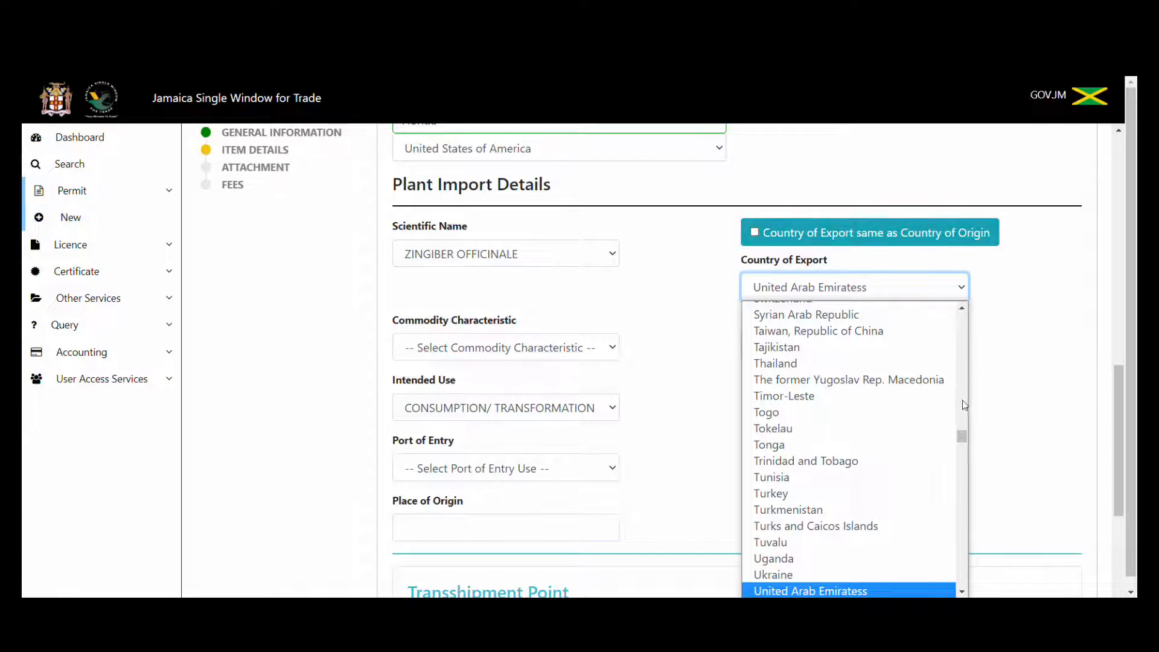
pyautogui.moveTo(964, 433)
pyautogui.mouseDown()
pyautogui.moveTo(968, 470)
pyautogui.moveTo(970, 454)
pyautogui.mouseUp()
pyautogui.write('un')
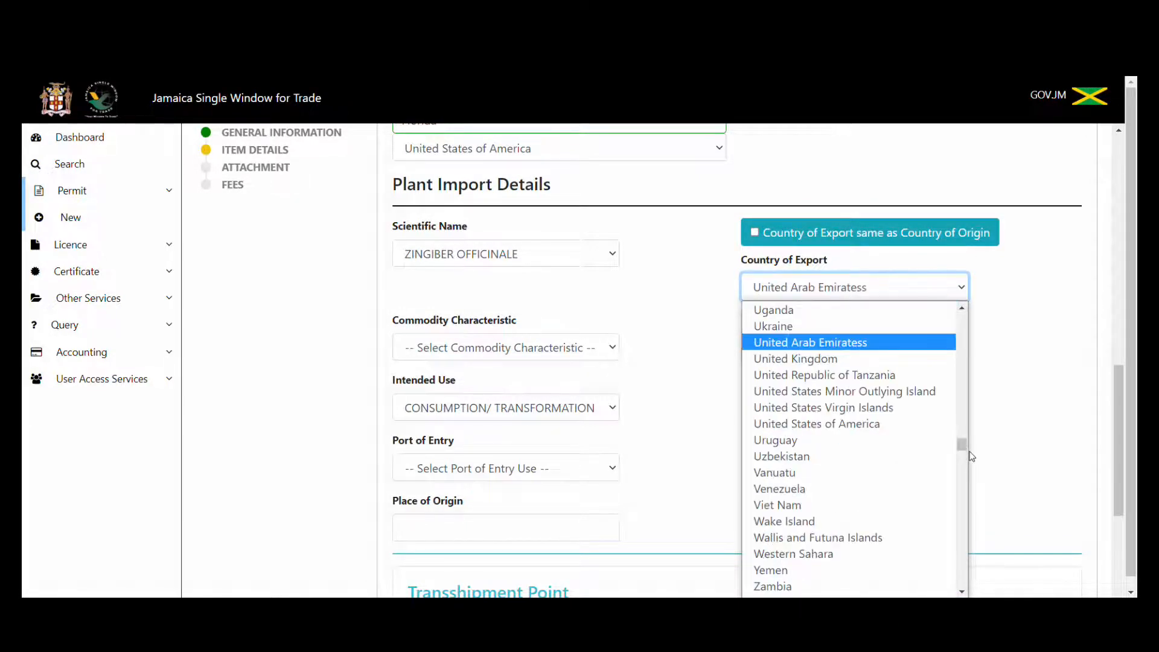
pyautogui.click(933, 424)
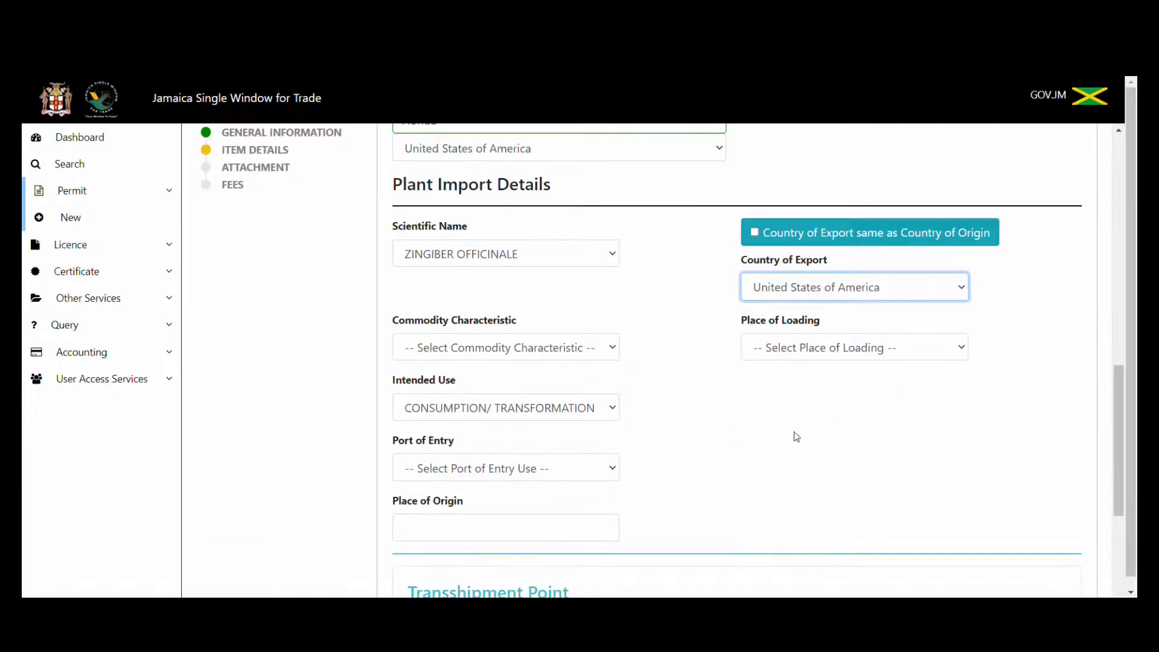
pyautogui.click(841, 355)
pyautogui.write('mi')
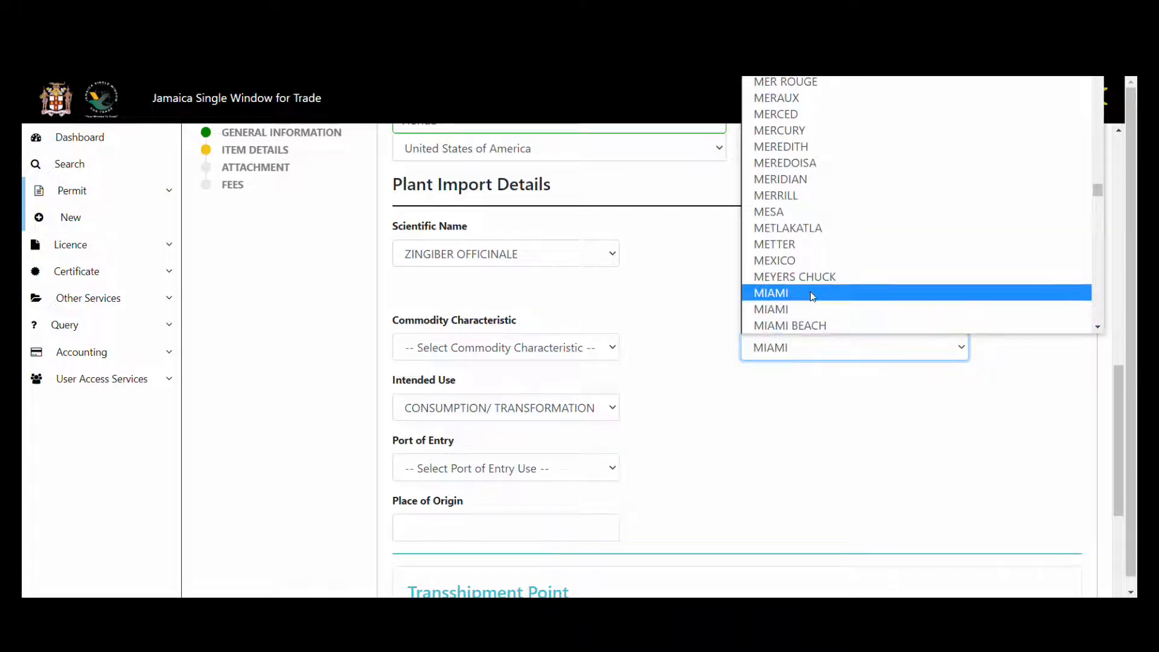
pyautogui.click(812, 294)
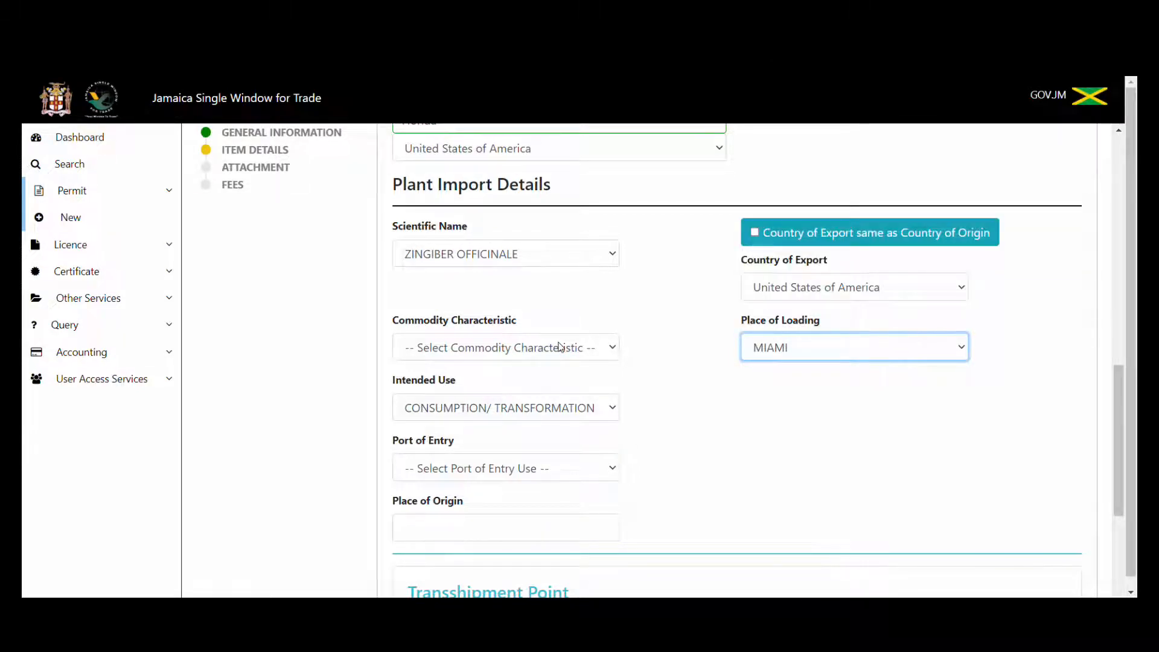
# Set Commodity Characteristic to Grade A, Port of Entry to KINGSTON and Place of Origin to China.
pyautogui.click(604, 351)
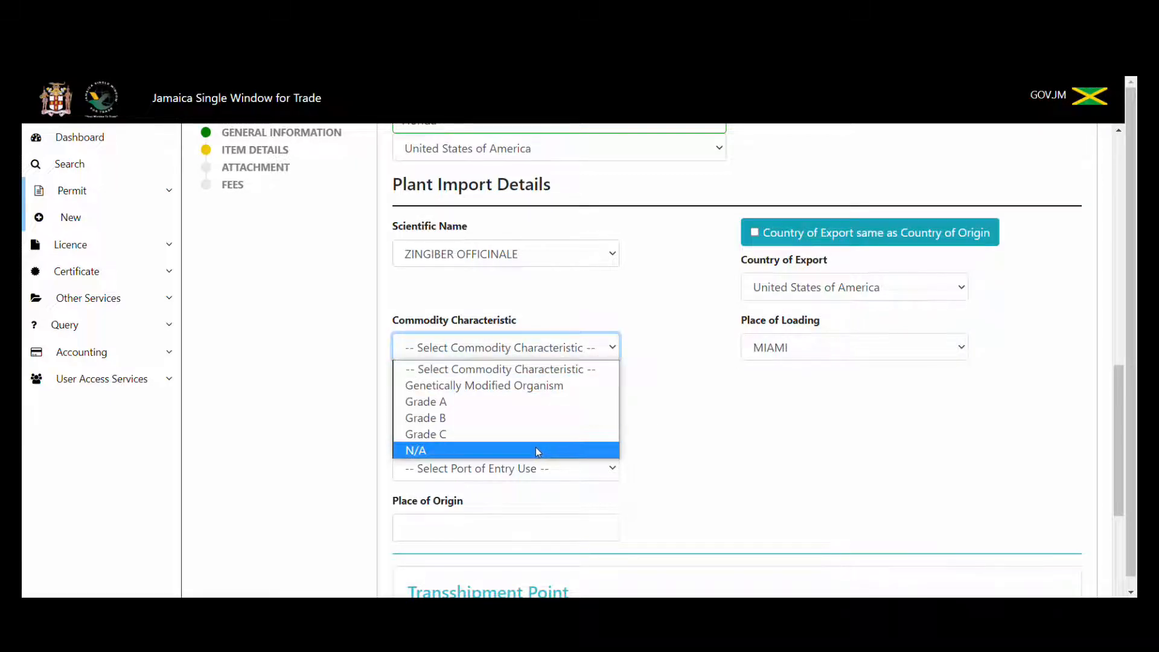
pyautogui.click(530, 399)
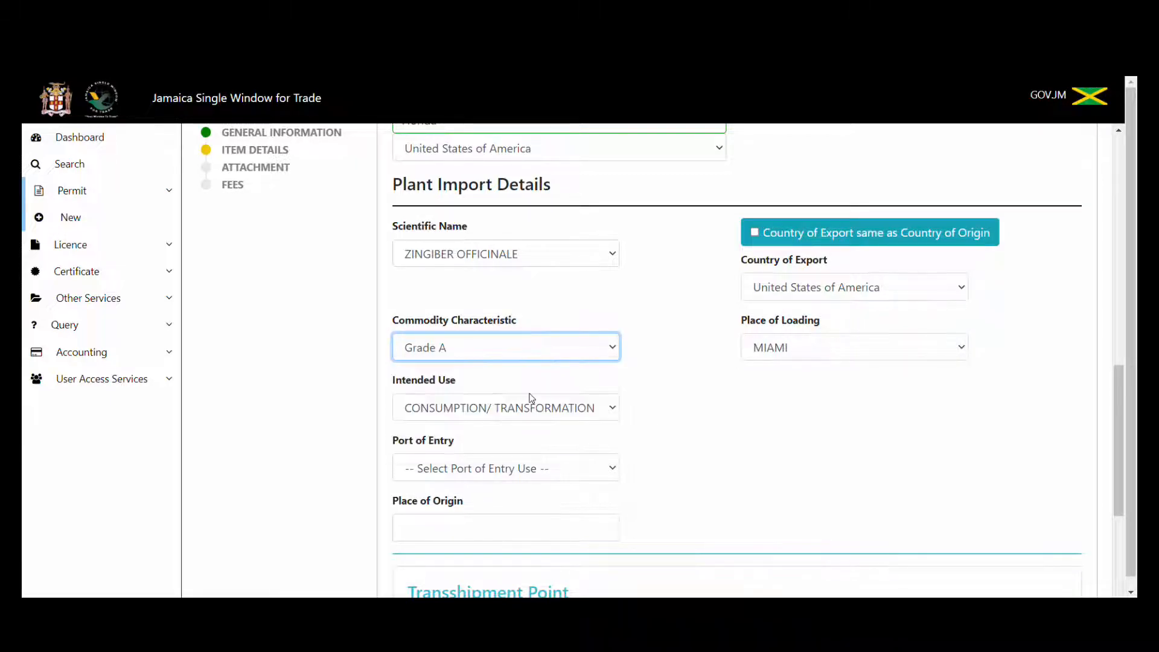
pyautogui.click(533, 478)
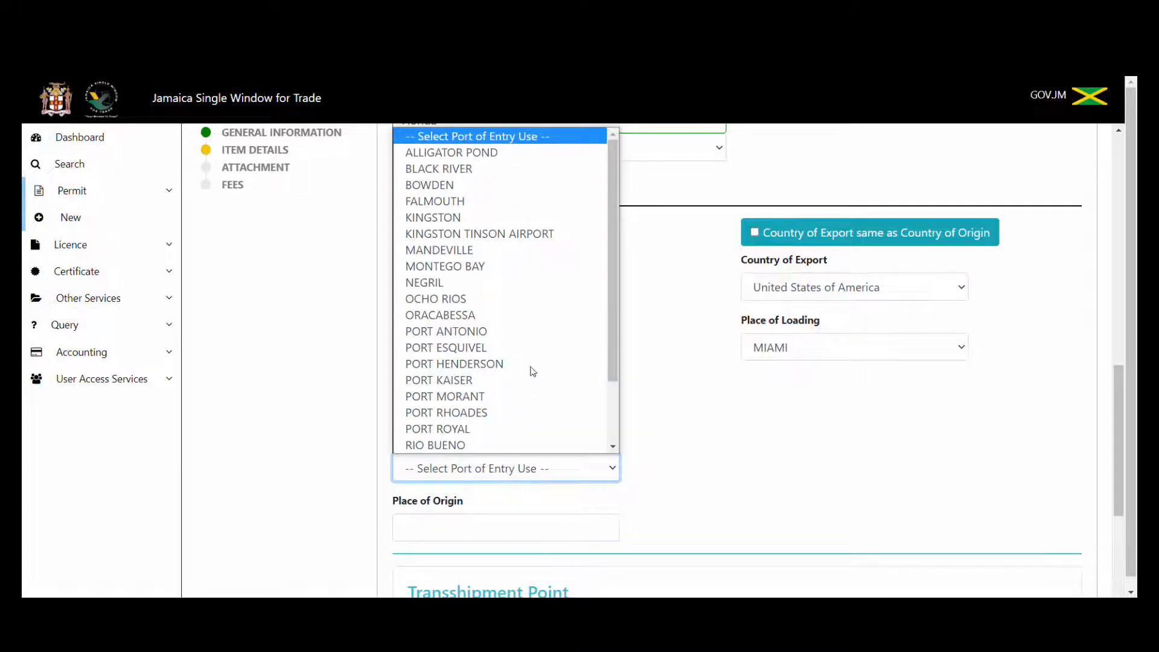
pyautogui.click(517, 221)
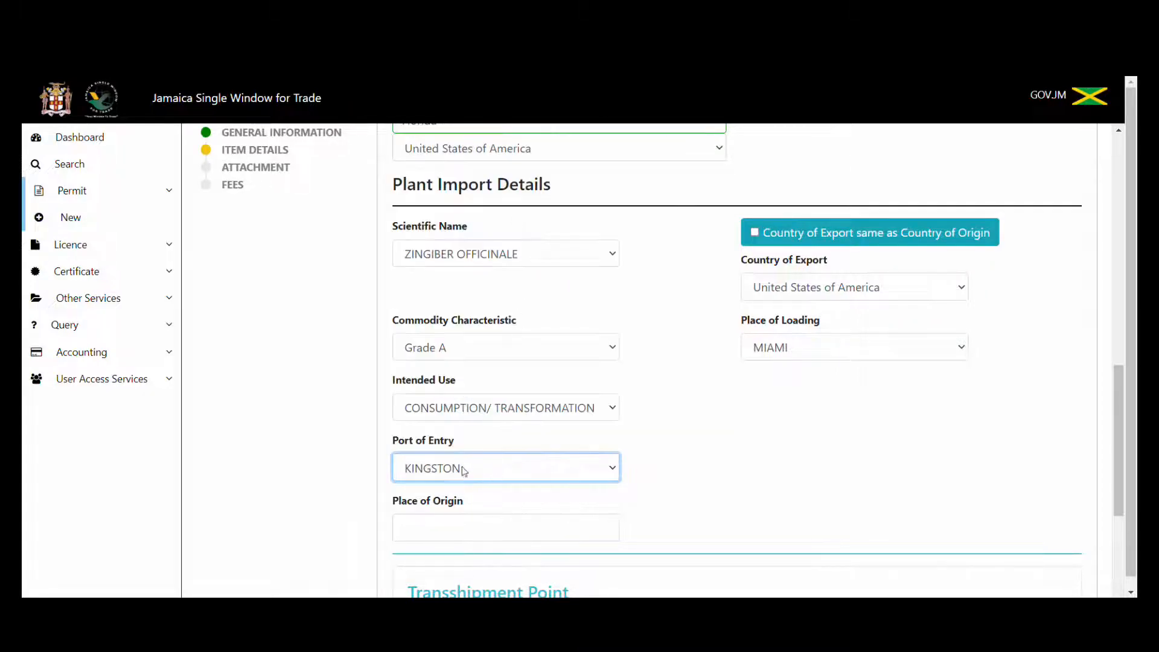
pyautogui.click(559, 527)
pyautogui.write('China')
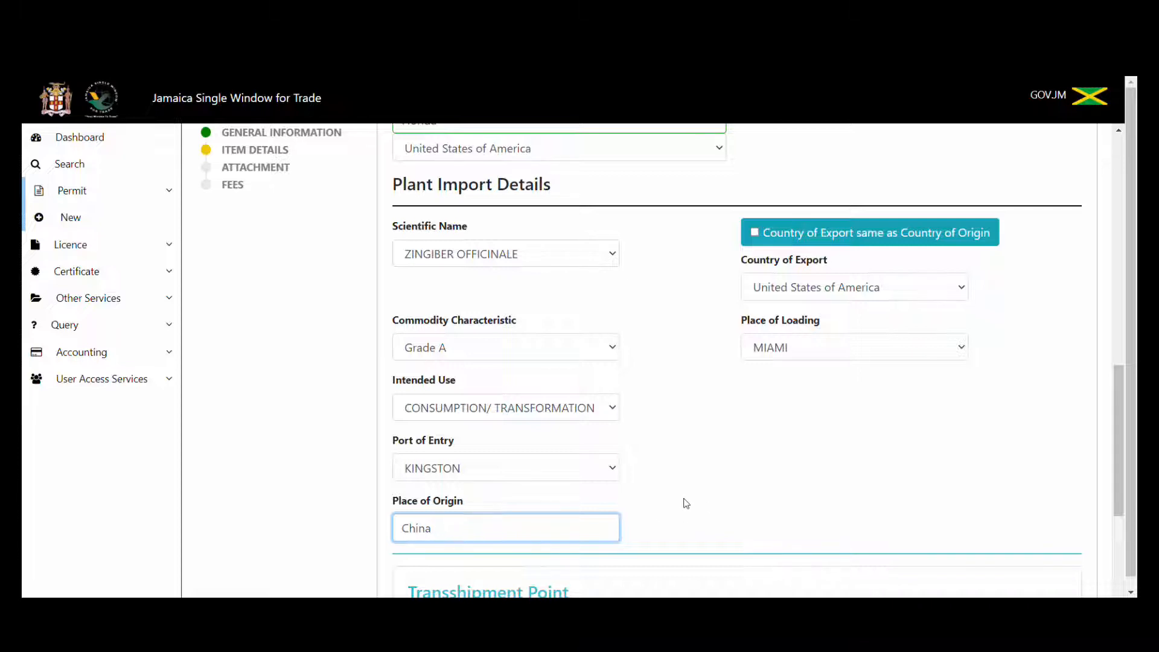
pyautogui.moveTo(1117, 497); pyautogui.dragTo(1125, 587)
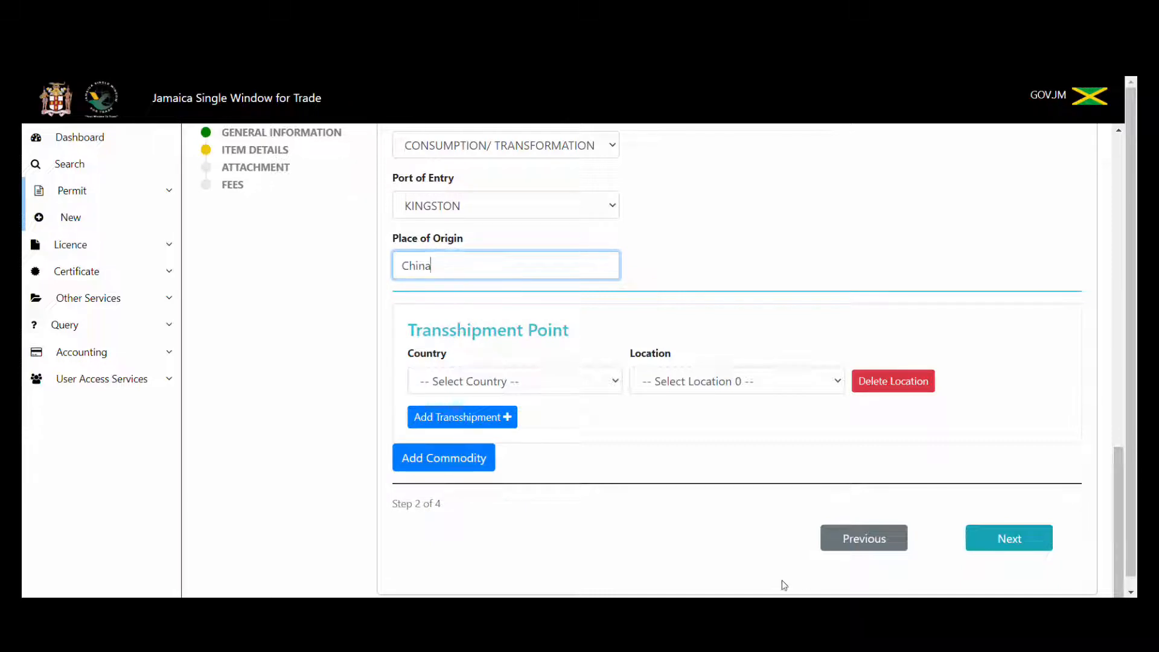
pyautogui.click(617, 382)
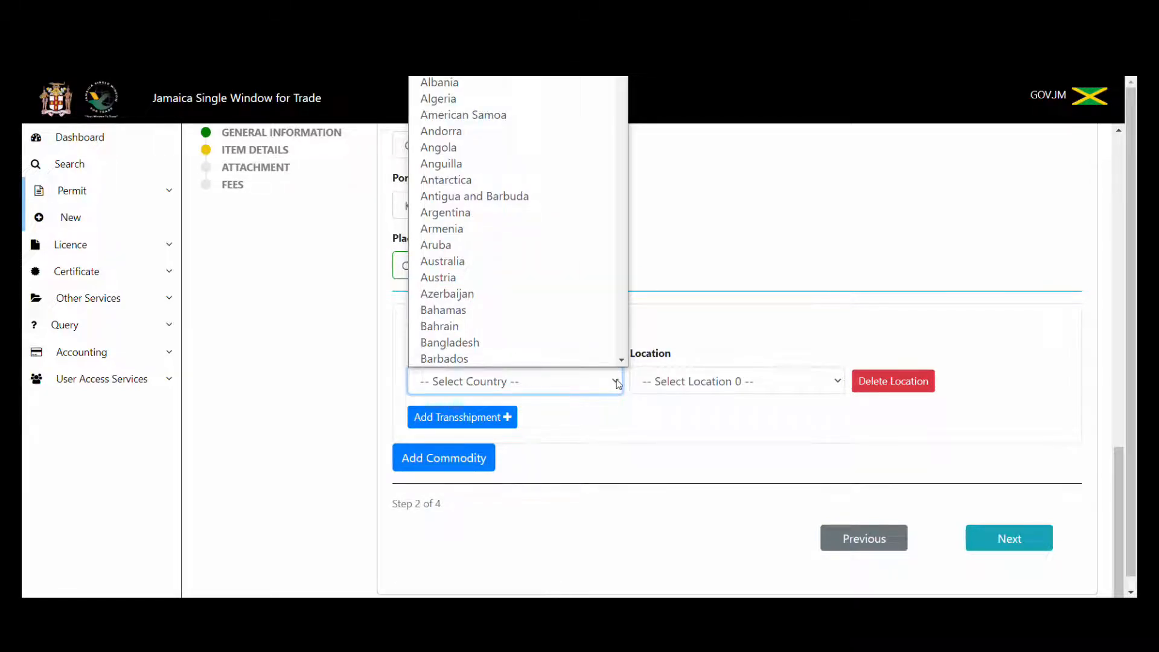
pyautogui.click(617, 381)
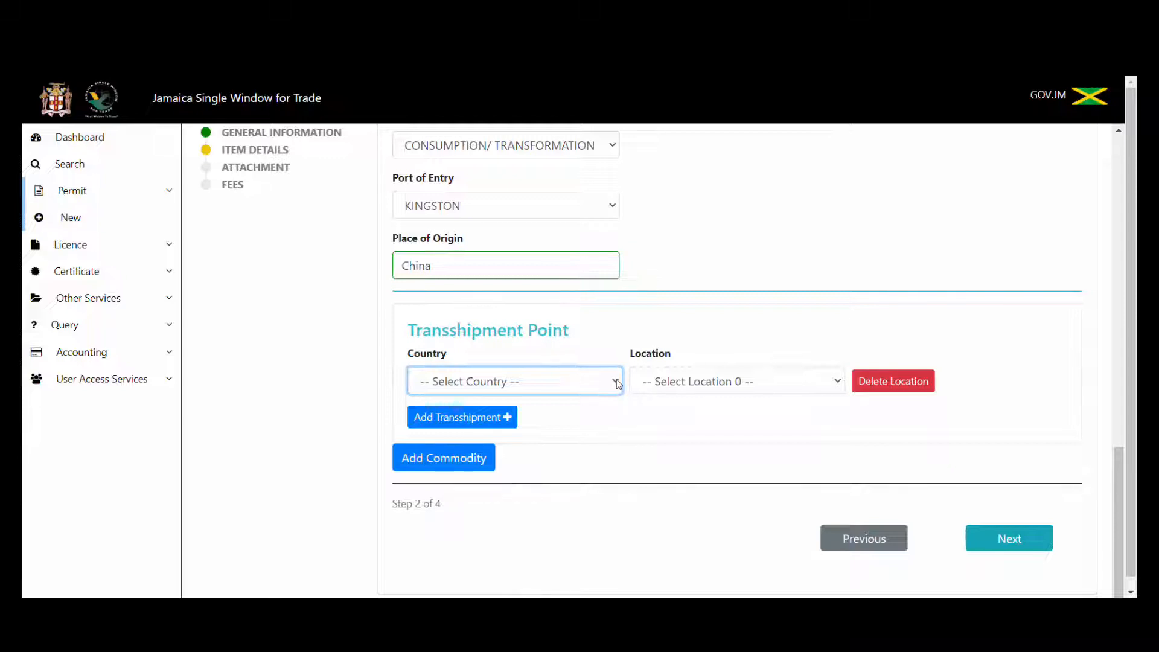
pyautogui.click(617, 383)
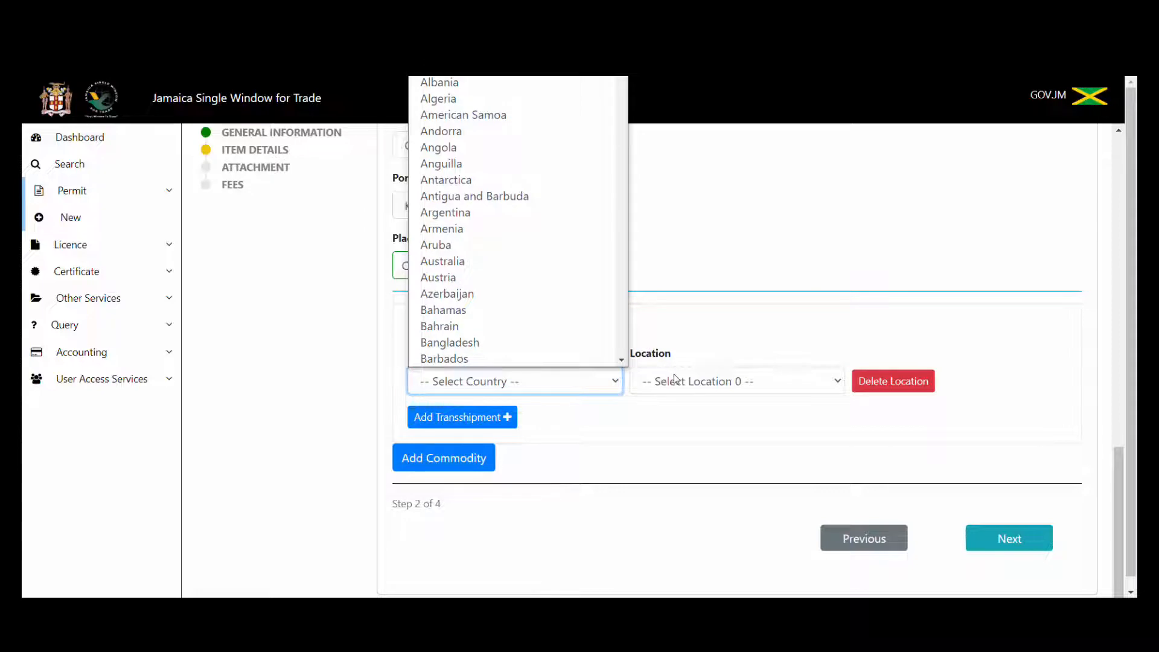
pyautogui.click(675, 379)
pyautogui.click(664, 380)
pyautogui.click(591, 389)
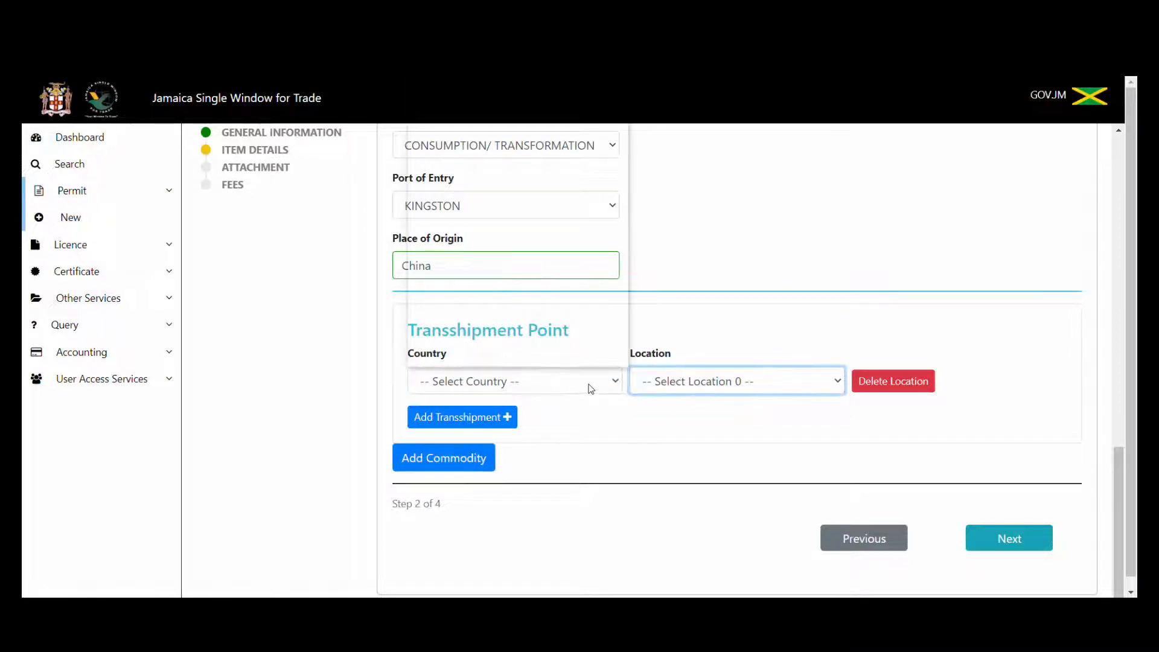
pyautogui.click(591, 389)
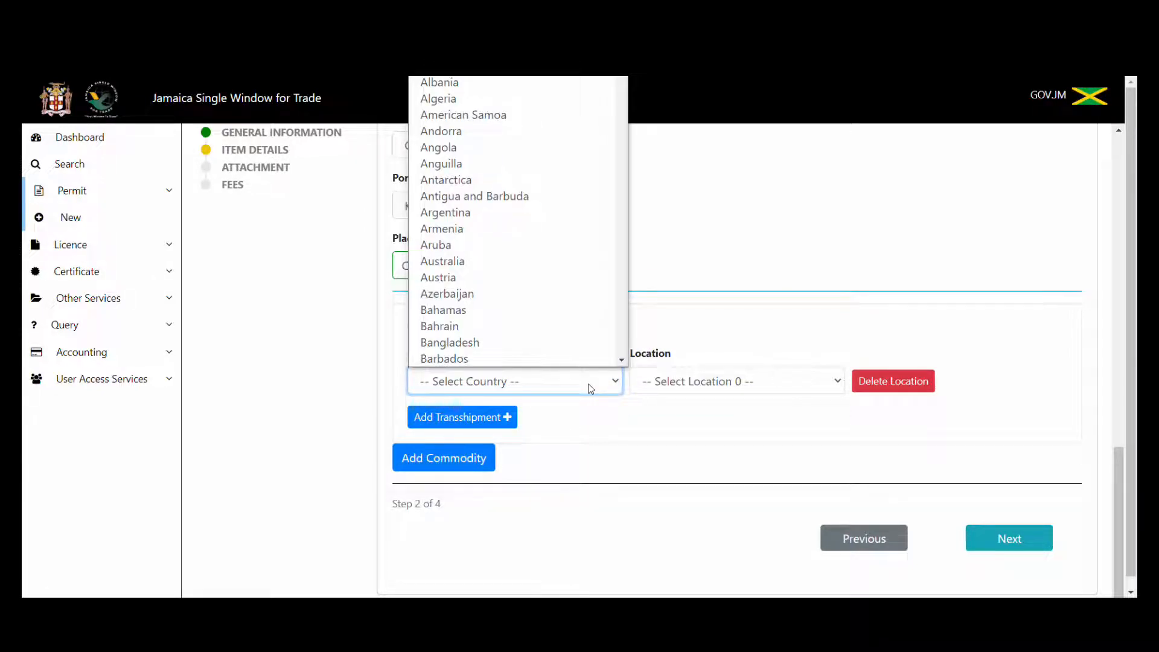
pyautogui.click(621, 418)
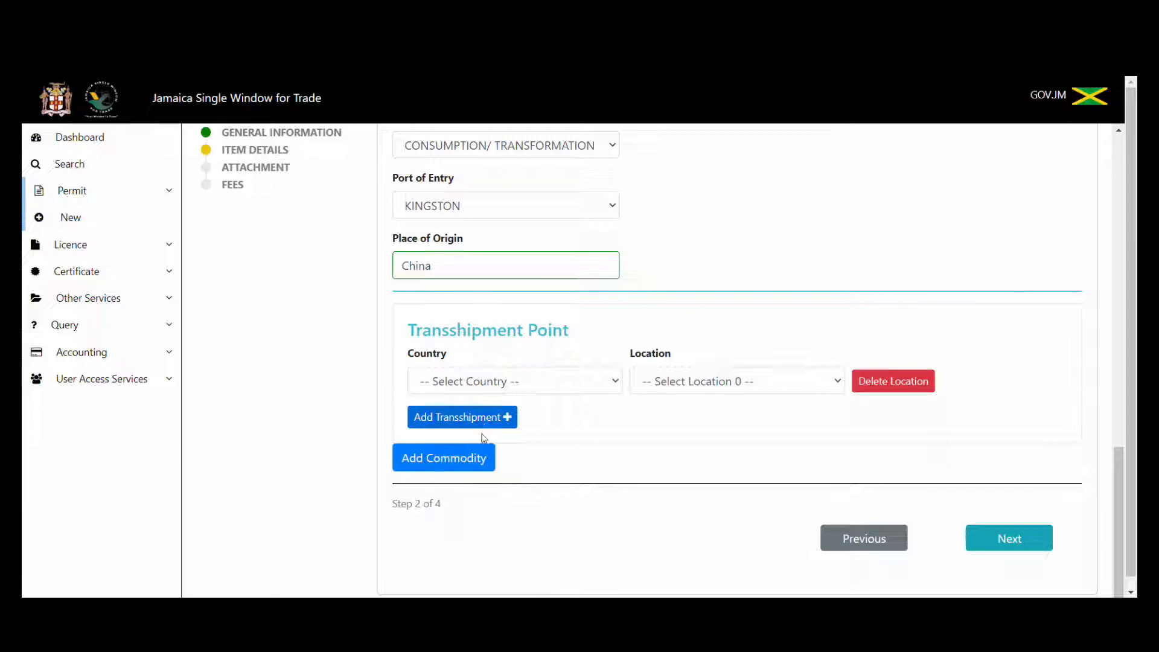
pyautogui.click(425, 458)
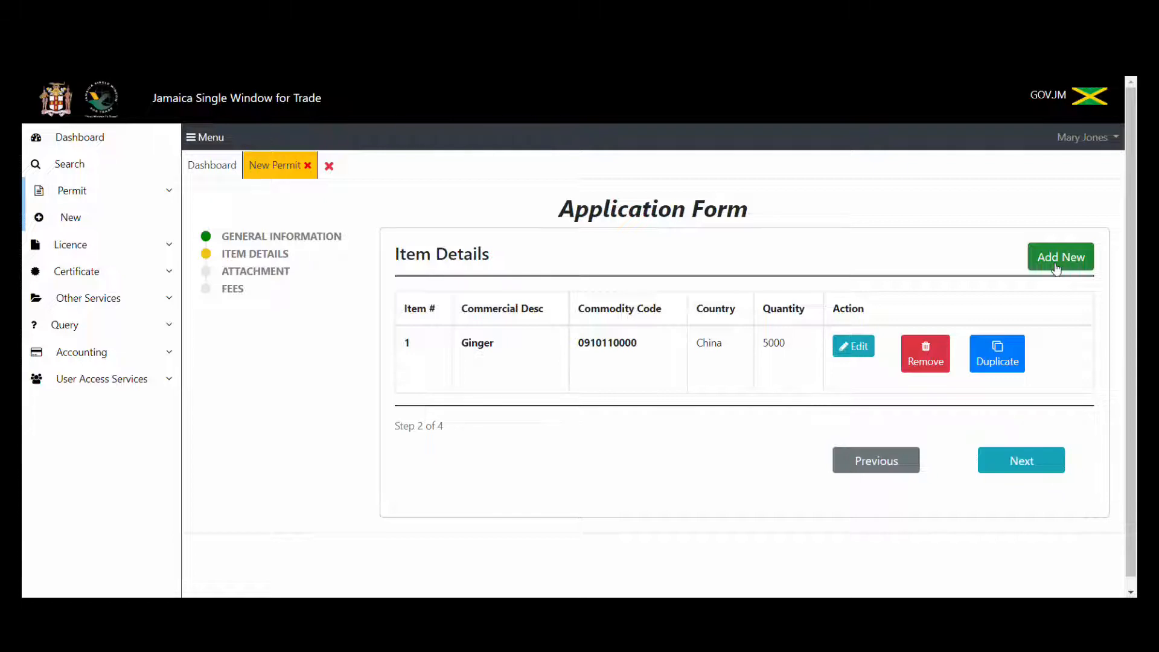
# Duplicate the Ginger item and open the new Item 2 for editing.
pyautogui.click(994, 365)
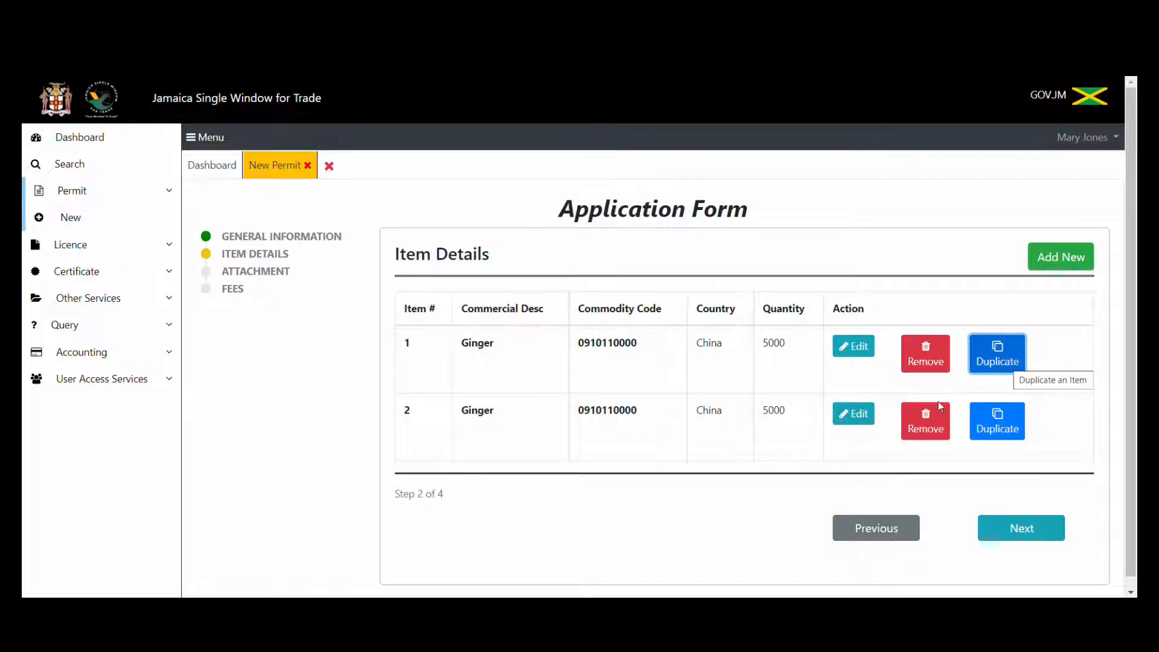
pyautogui.click(851, 415)
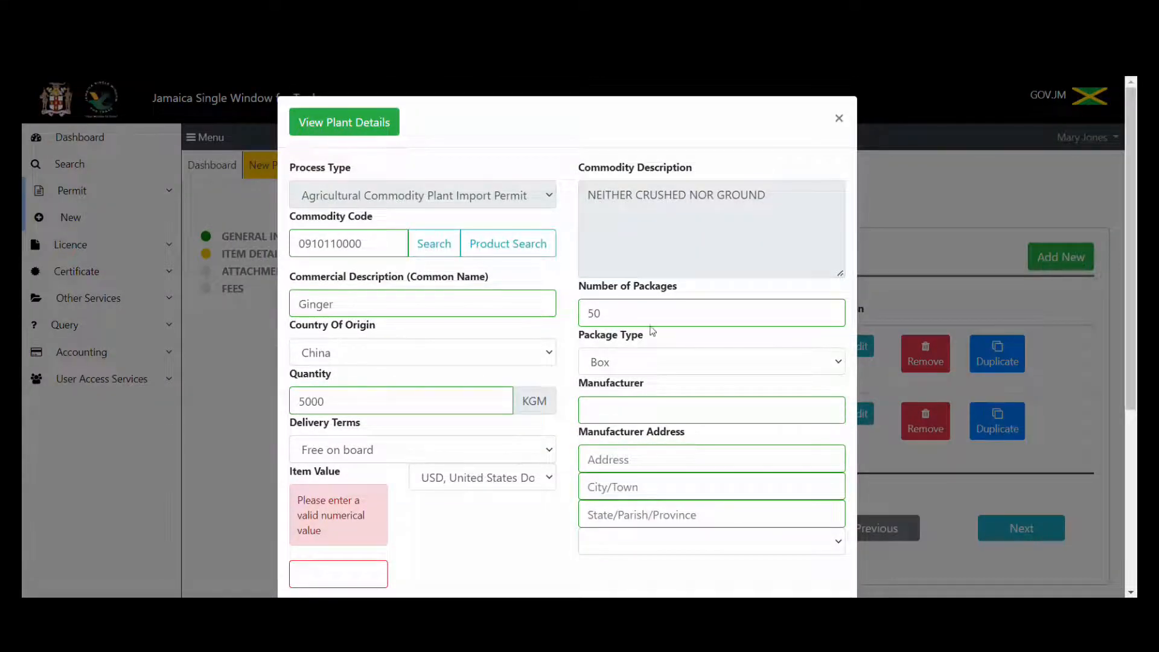
# Run a product search on the commercial description 'safflower'.
pyautogui.click(533, 247)
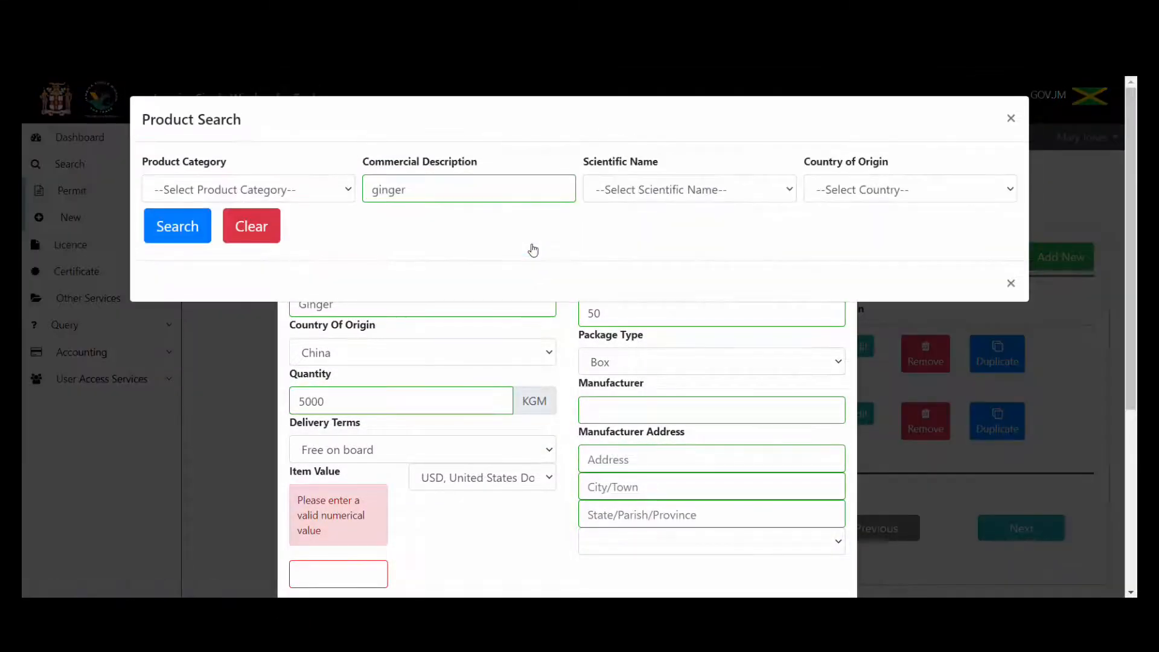
pyautogui.click(445, 186)
pyautogui.press('BackSpace')
pyautogui.press('BackSpace')
pyautogui.press('BackSpace')
pyautogui.press('BackSpace')
pyautogui.press('BackSpace')
pyautogui.press('BackSpace')
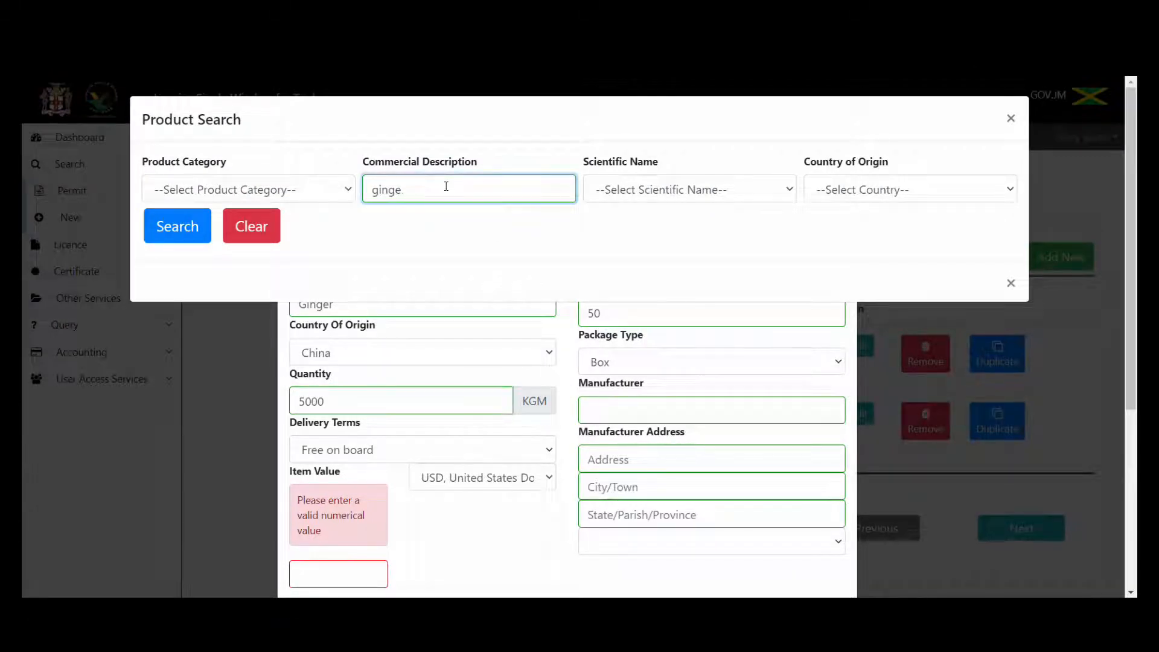
pyautogui.write('safflower')
pyautogui.click(169, 225)
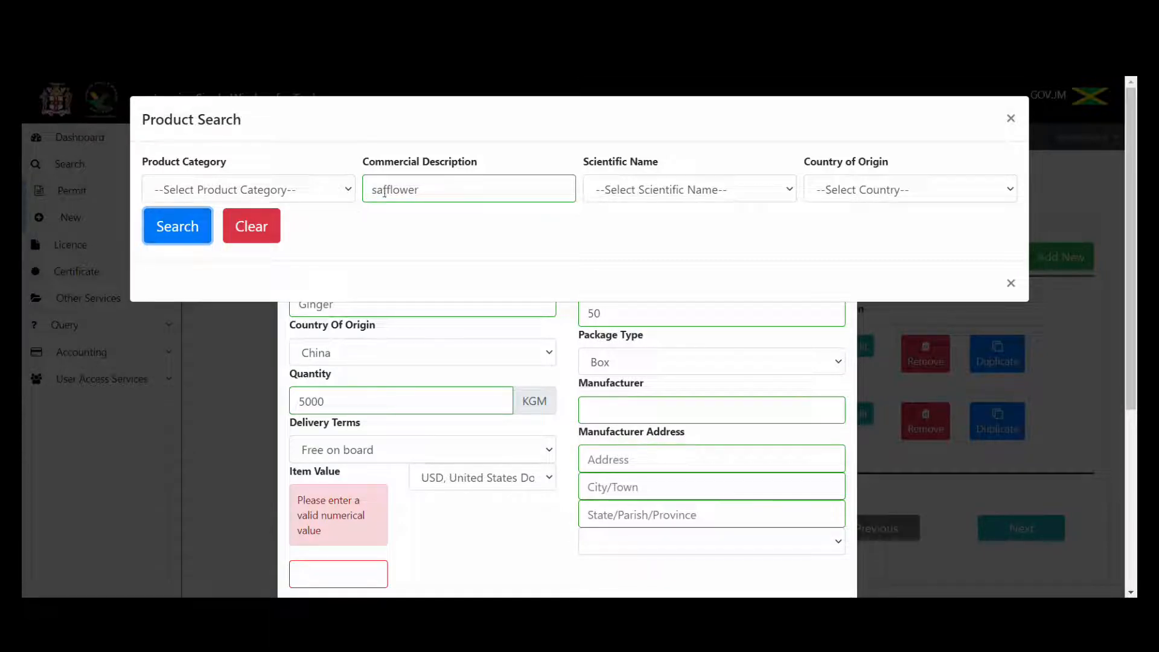
pyautogui.click(425, 192)
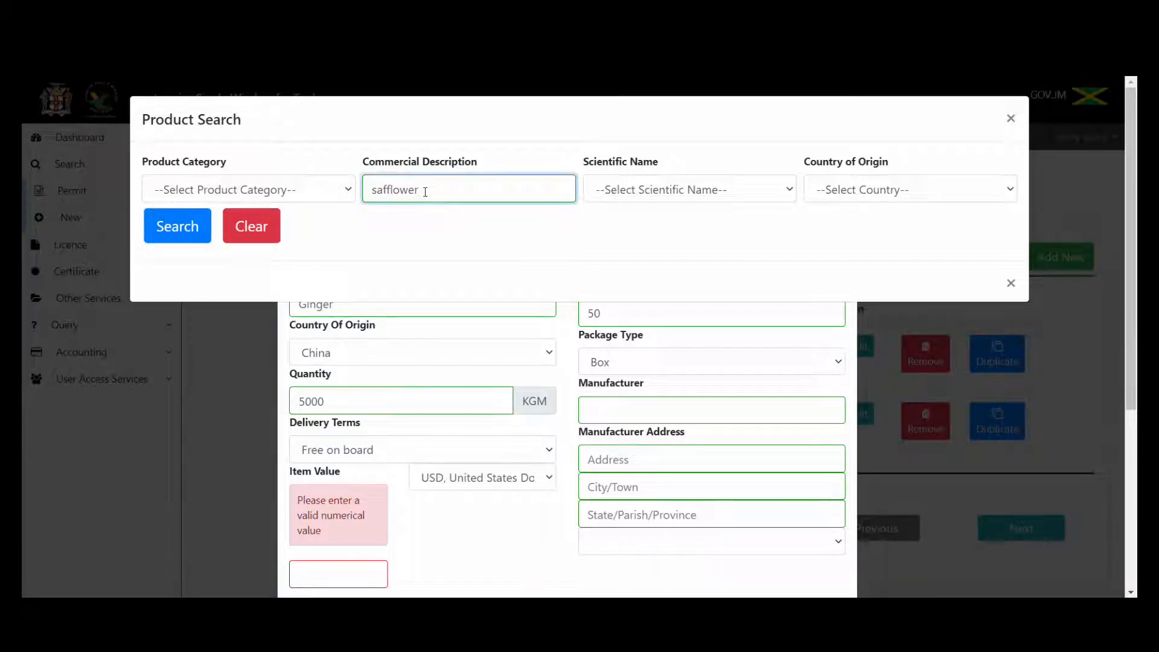
pyautogui.press('BackSpace')
pyautogui.press('BackSpace')
pyautogui.press('BackSpace')
pyautogui.press('BackSpace')
pyautogui.press('BackSpace')
pyautogui.press('BackSpace')
pyautogui.press('BackSpace')
pyautogui.press('BackSpace')
pyautogui.press('BackSpace')
pyautogui.write('sunflower')
pyautogui.click(204, 231)
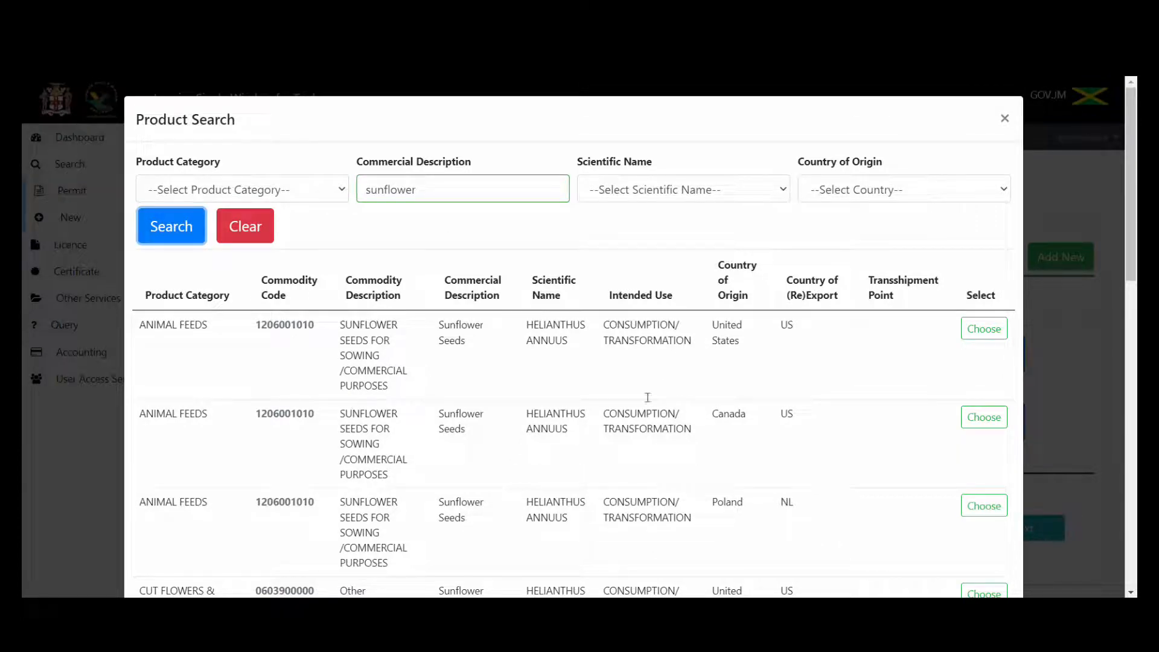
pyautogui.scroll(-4, 1131, 237)
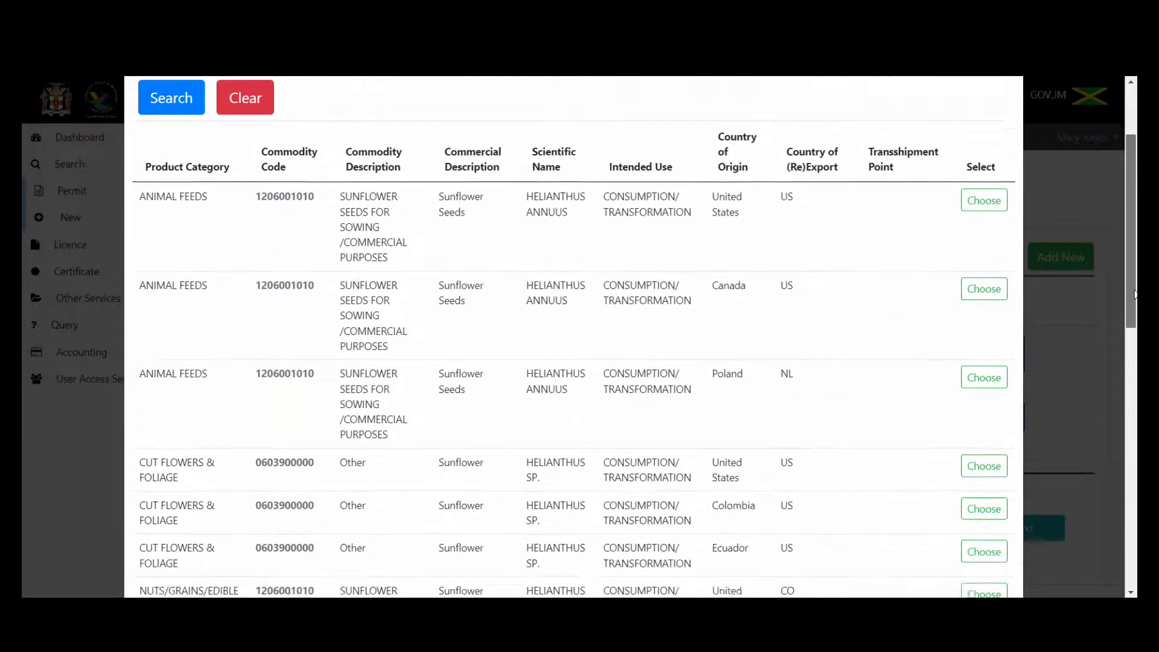
pyautogui.moveTo(1136, 326); pyautogui.dragTo(1136, 410)
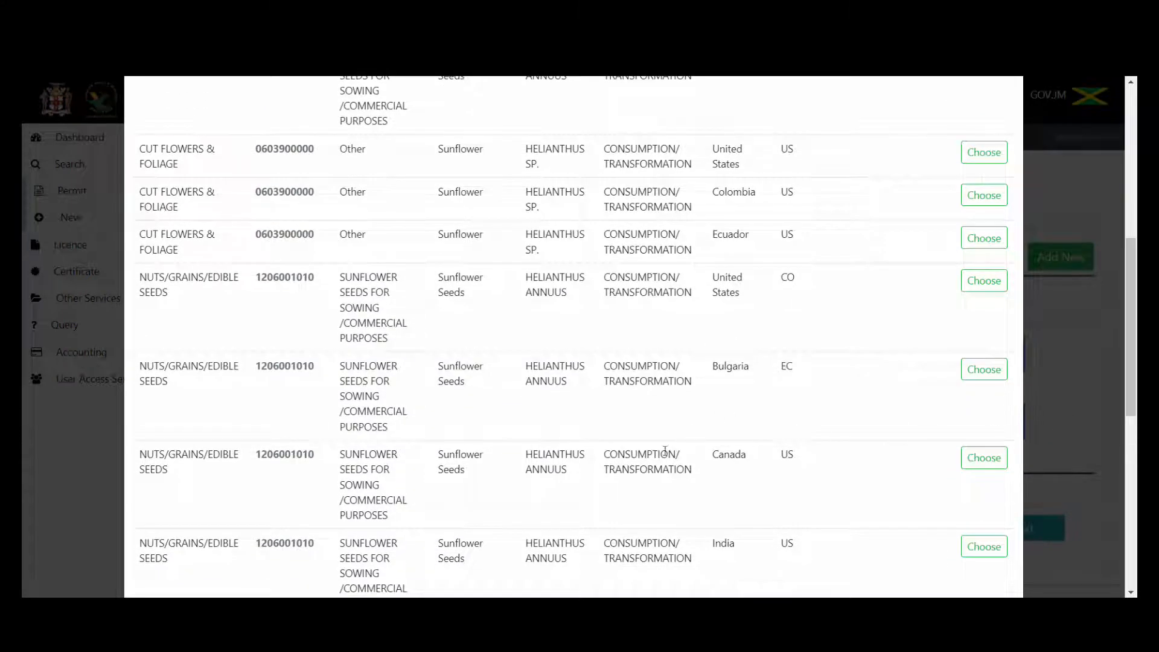
pyautogui.click(985, 458)
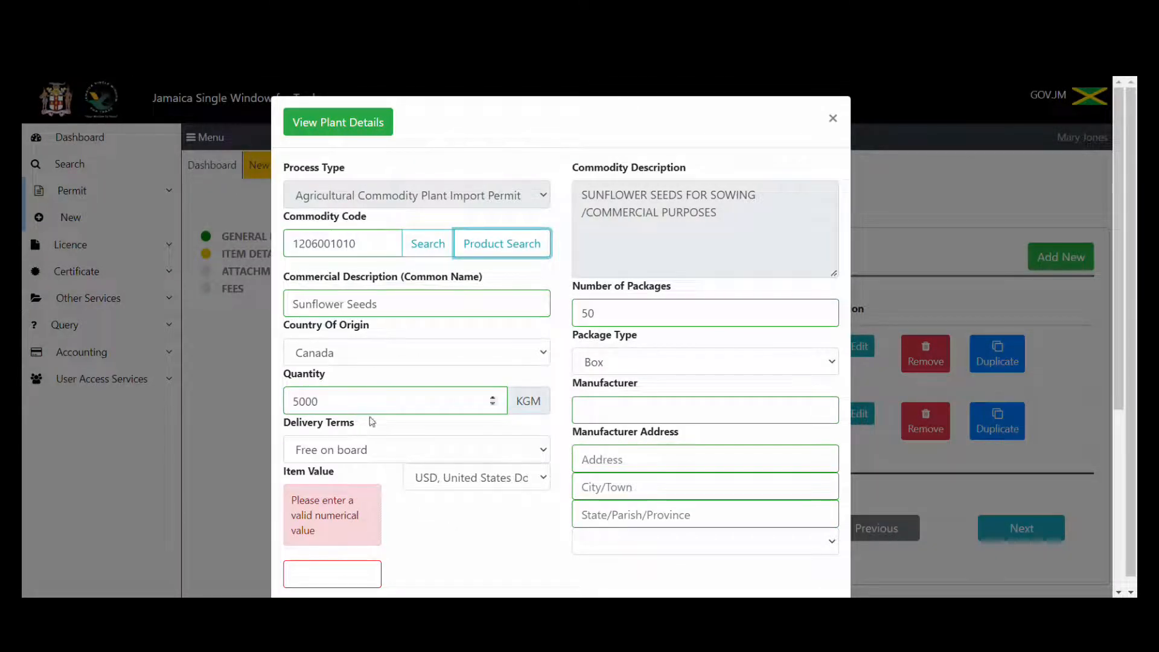
# Enter Item Value 100, change packages to 500 and quantity to 10000 KGM.
pyautogui.click(346, 567)
pyautogui.write('100')
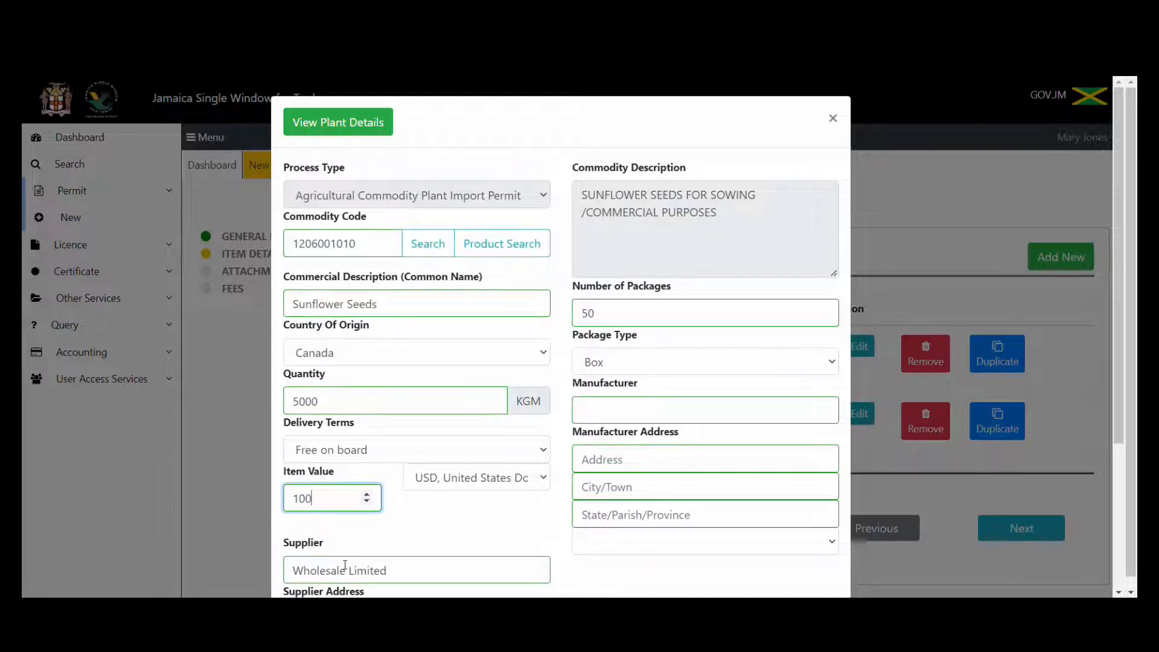
pyautogui.click(630, 318)
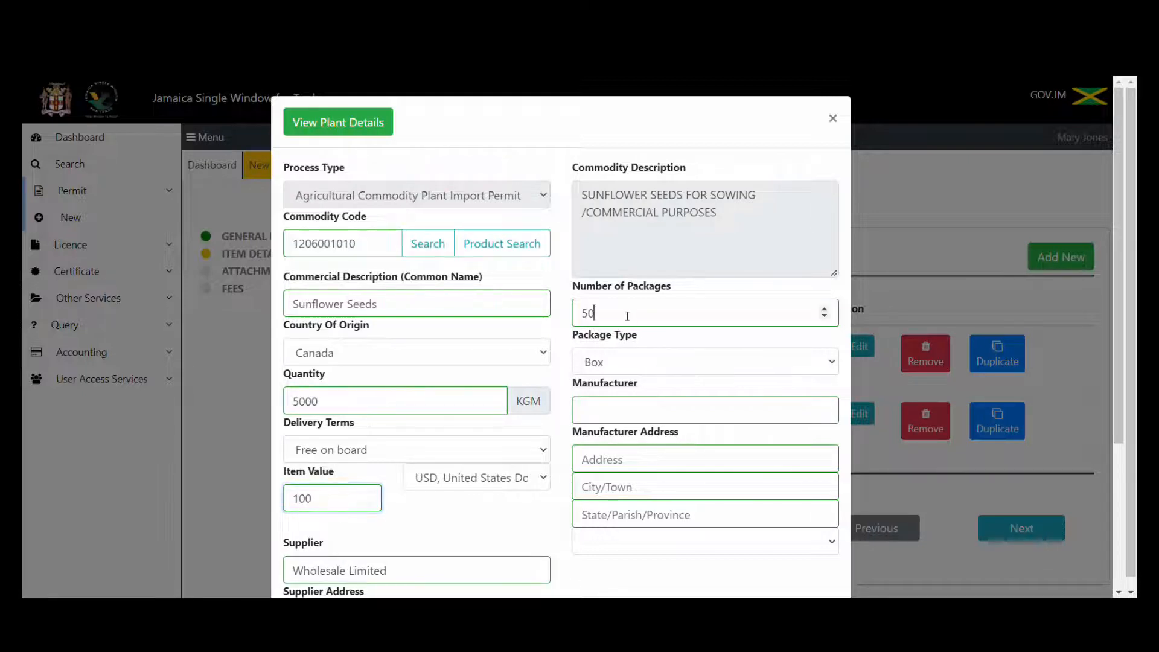
pyautogui.write('0')
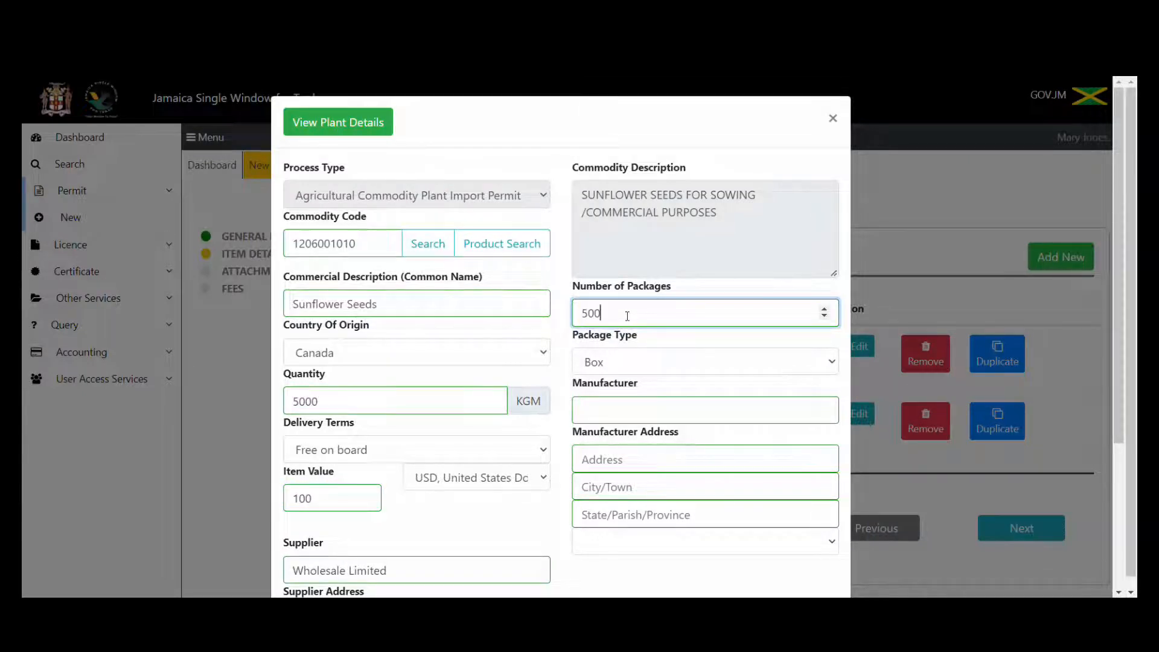
pyautogui.click(300, 401)
pyautogui.press('BackSpace')
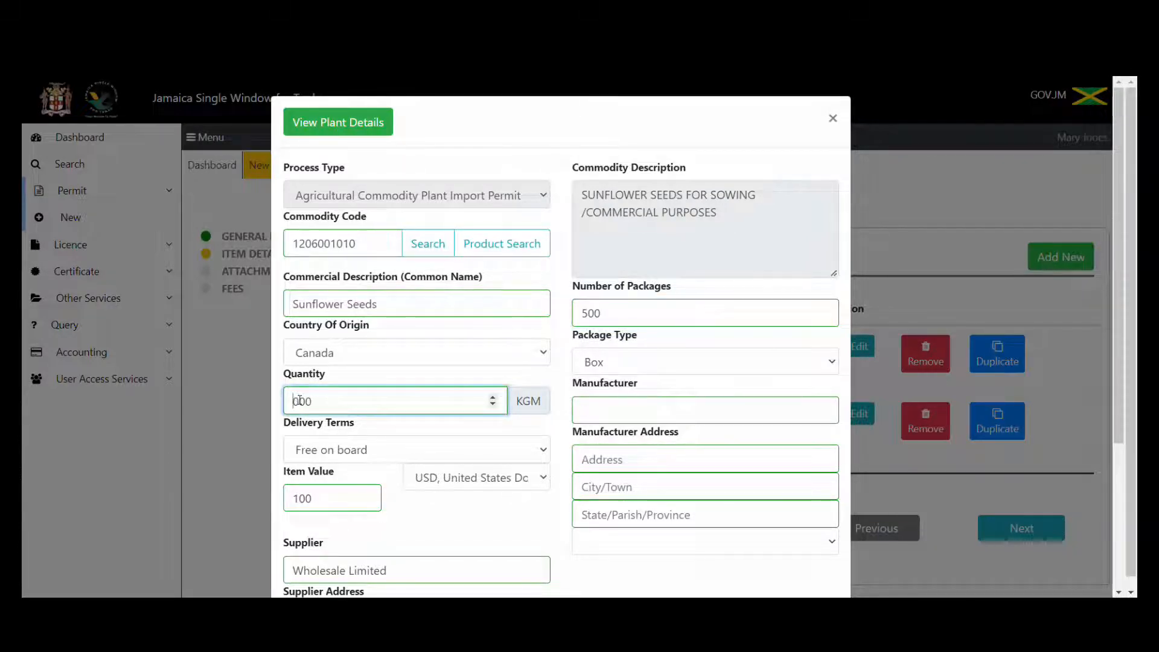
pyautogui.write('10')
pyautogui.scroll(-1, 1126, 409)
pyautogui.moveTo(1126, 409); pyautogui.dragTo(1128, 252)
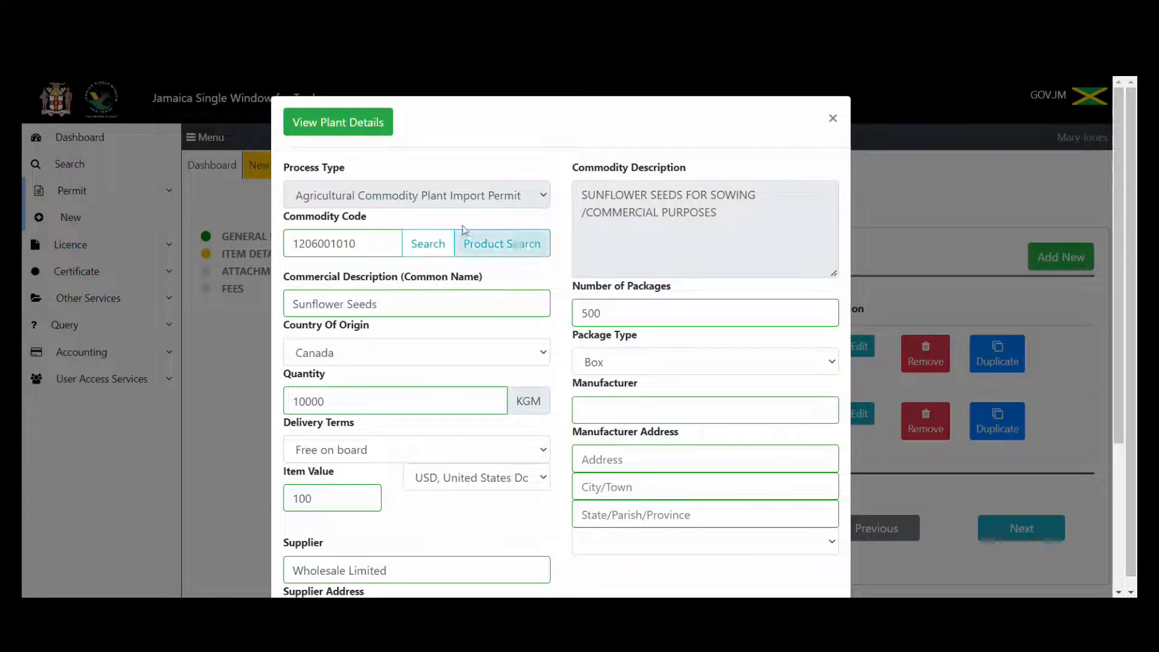
# Change the sunflower item's Place of Origin from China to Canada and save the item.
pyautogui.click(362, 126)
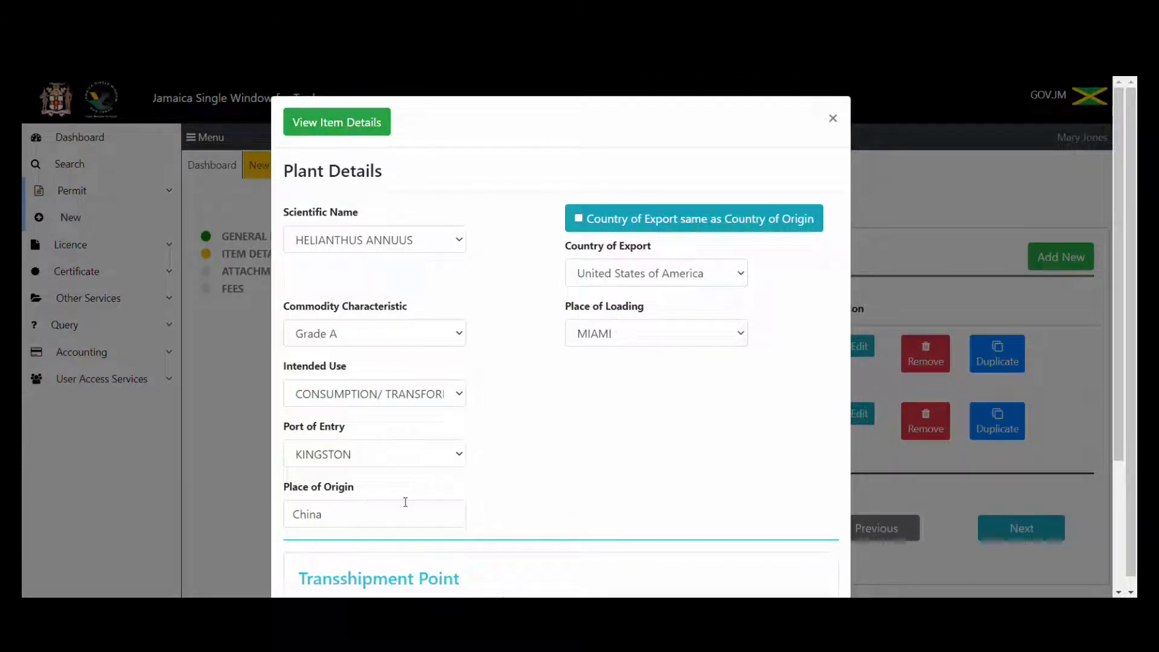
pyautogui.click(355, 523)
pyautogui.press('BackSpace')
pyautogui.press('BackSpace')
pyautogui.press('BackSpace')
pyautogui.press('BackSpace')
pyautogui.press('BackSpace')
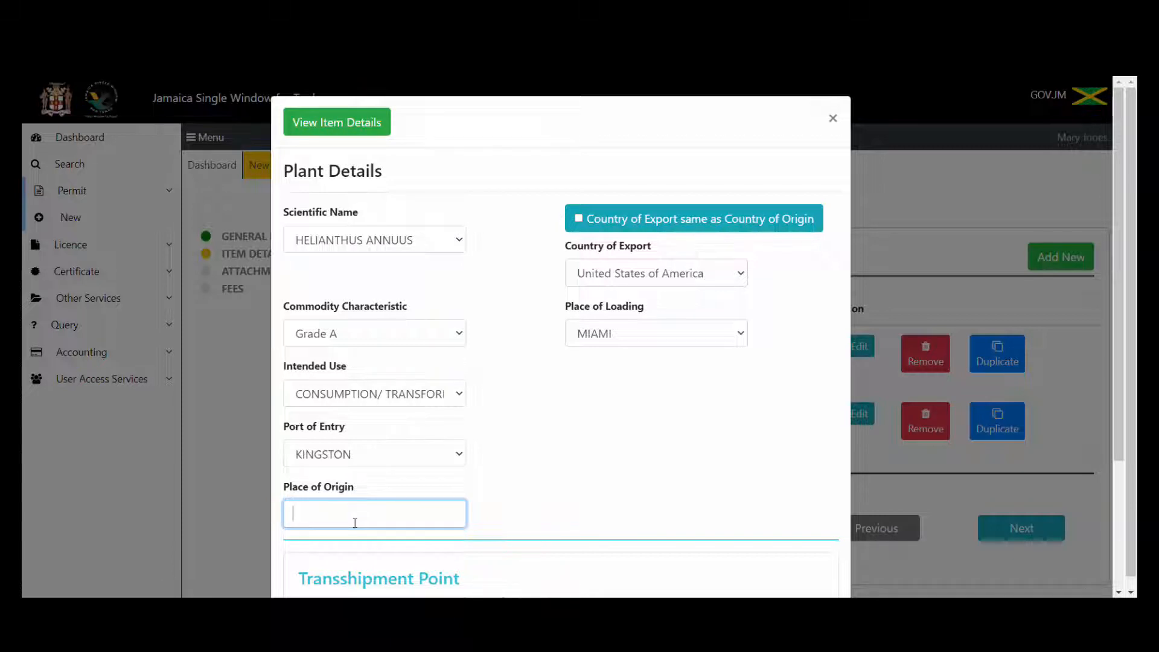
pyautogui.write('Canada')
pyautogui.moveTo(1121, 234); pyautogui.dragTo(1131, 346)
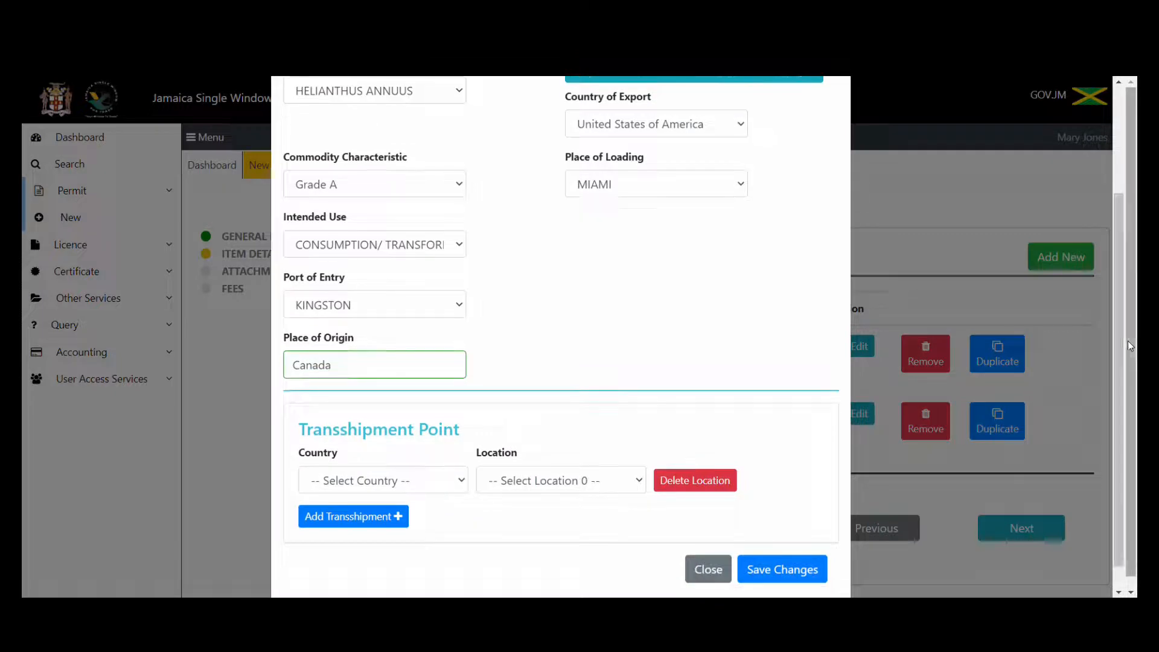
pyautogui.click(772, 575)
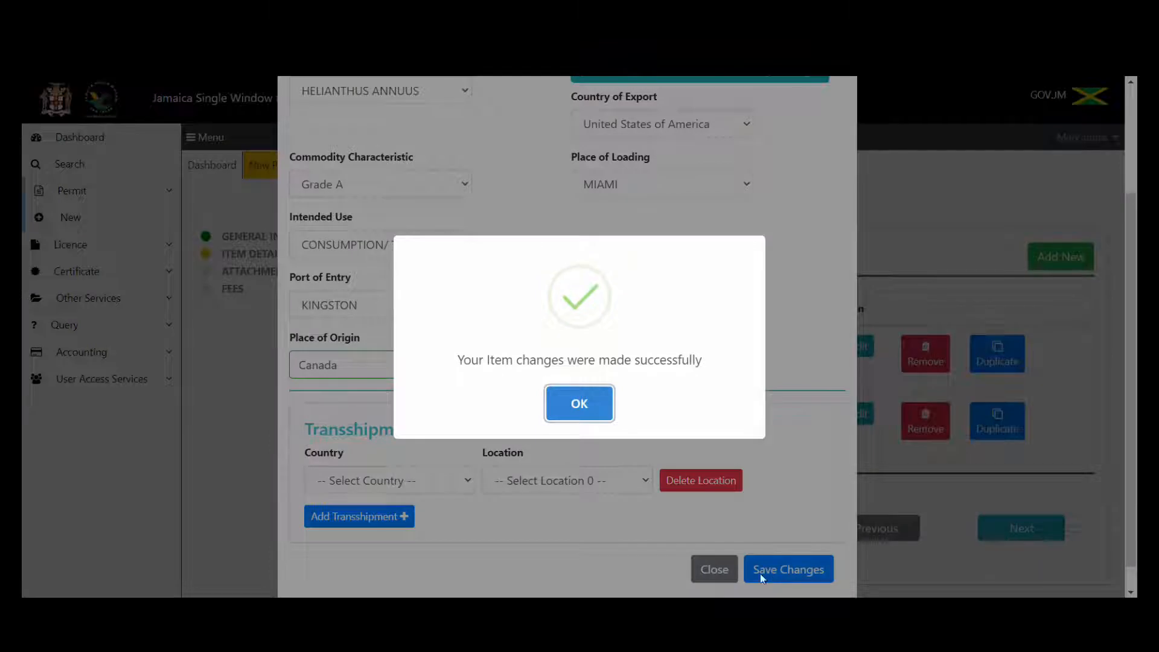
pyautogui.click(588, 405)
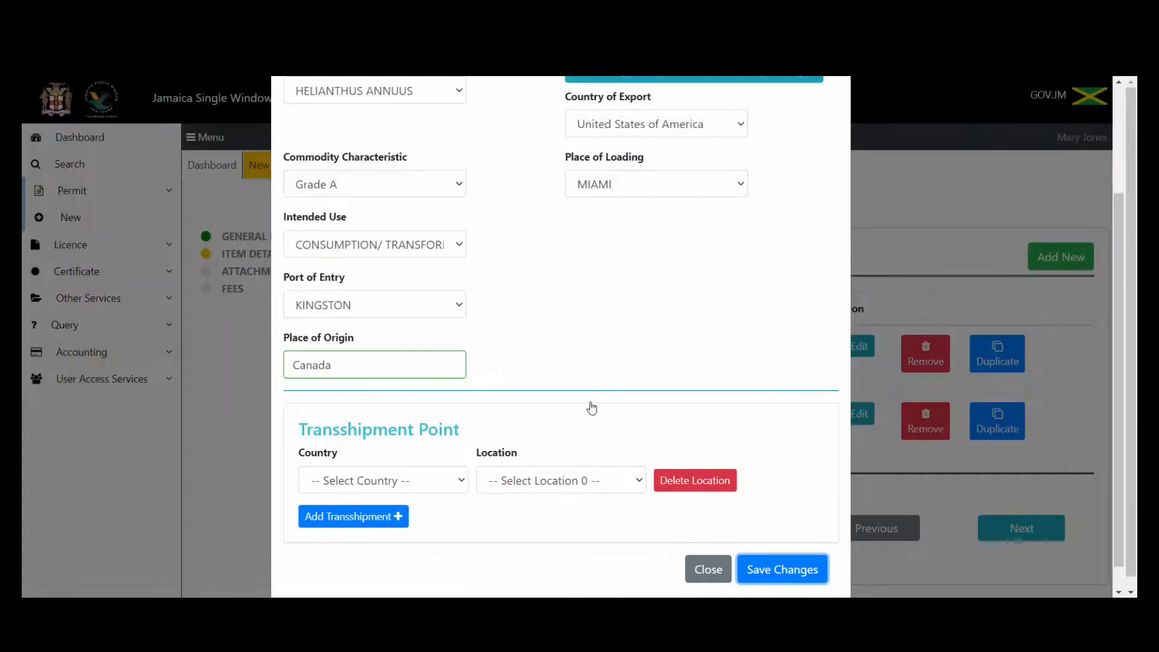
# Close the item editor, remove the Sunflower Seeds row, and proceed to the Attachment step.
pyautogui.click(712, 571)
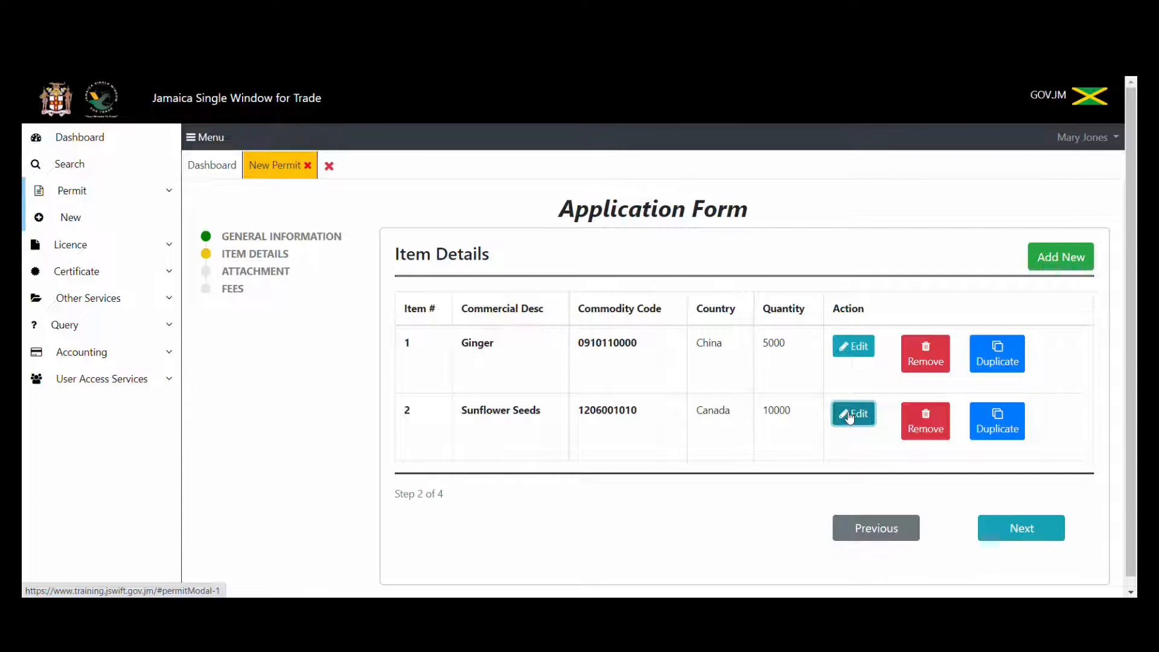
pyautogui.click(926, 422)
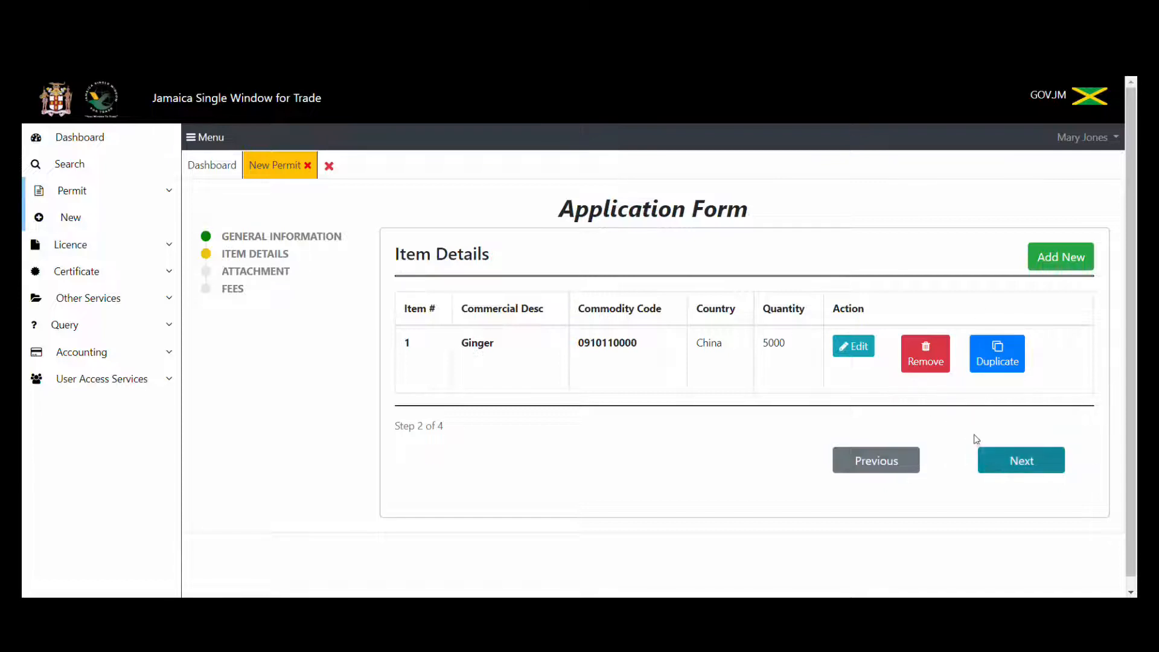
pyautogui.click(1011, 467)
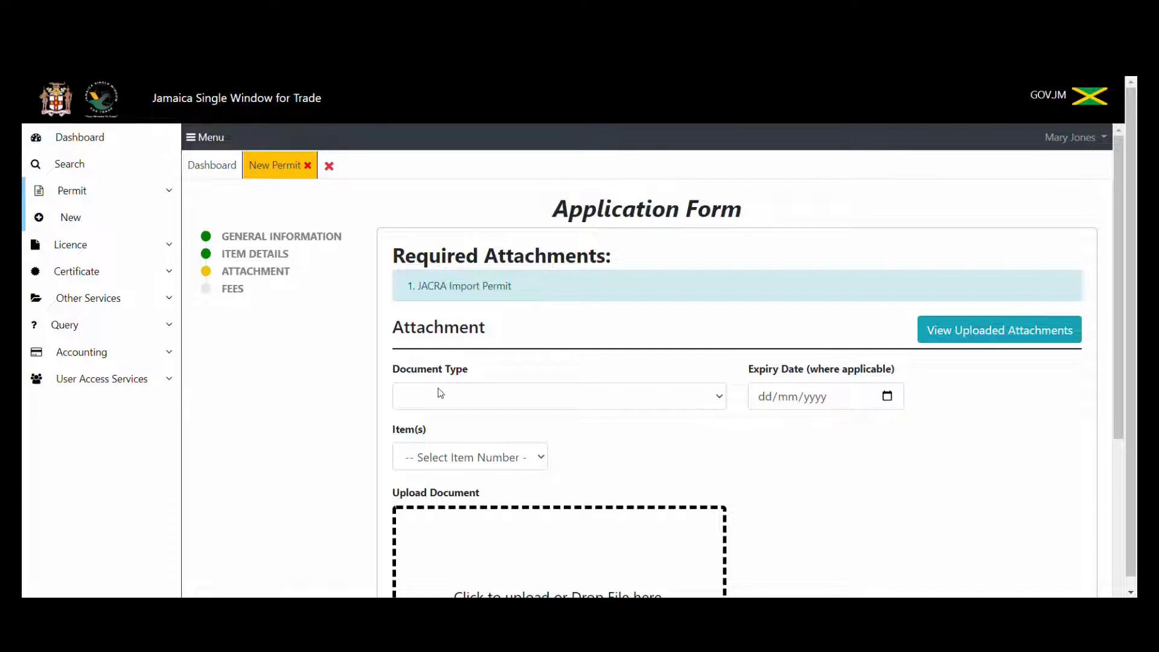
# Choose JACRA Import Permit as the attachment's Document Type.
pyautogui.click(469, 393)
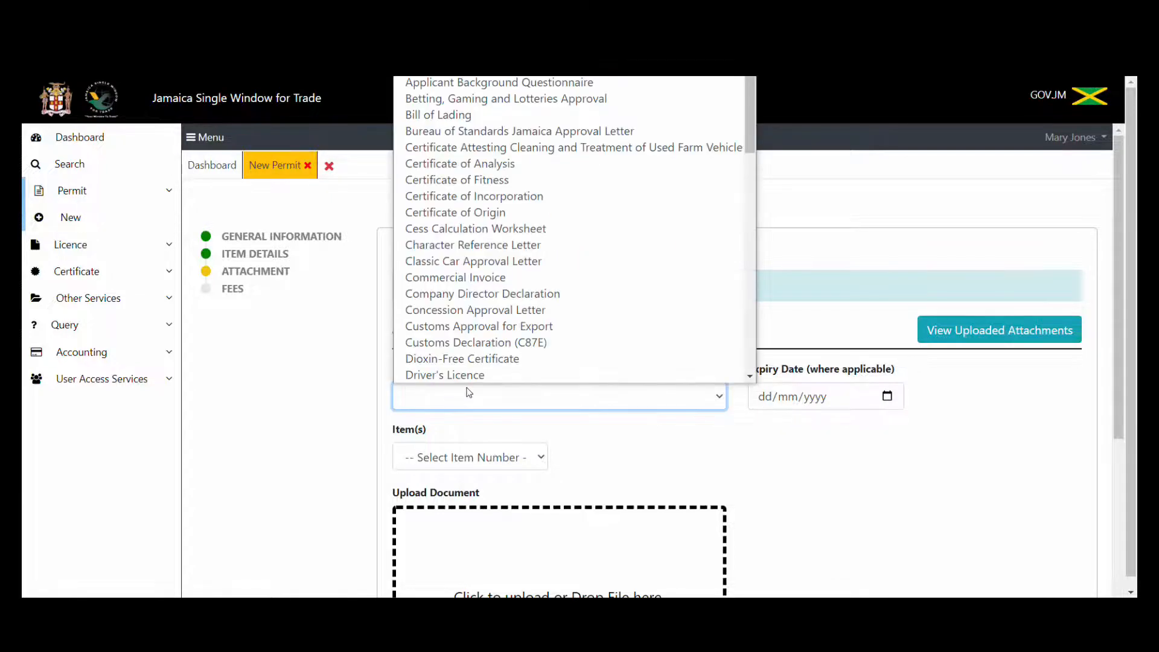
pyautogui.press('j')
pyautogui.scroll(-1, 464, 371)
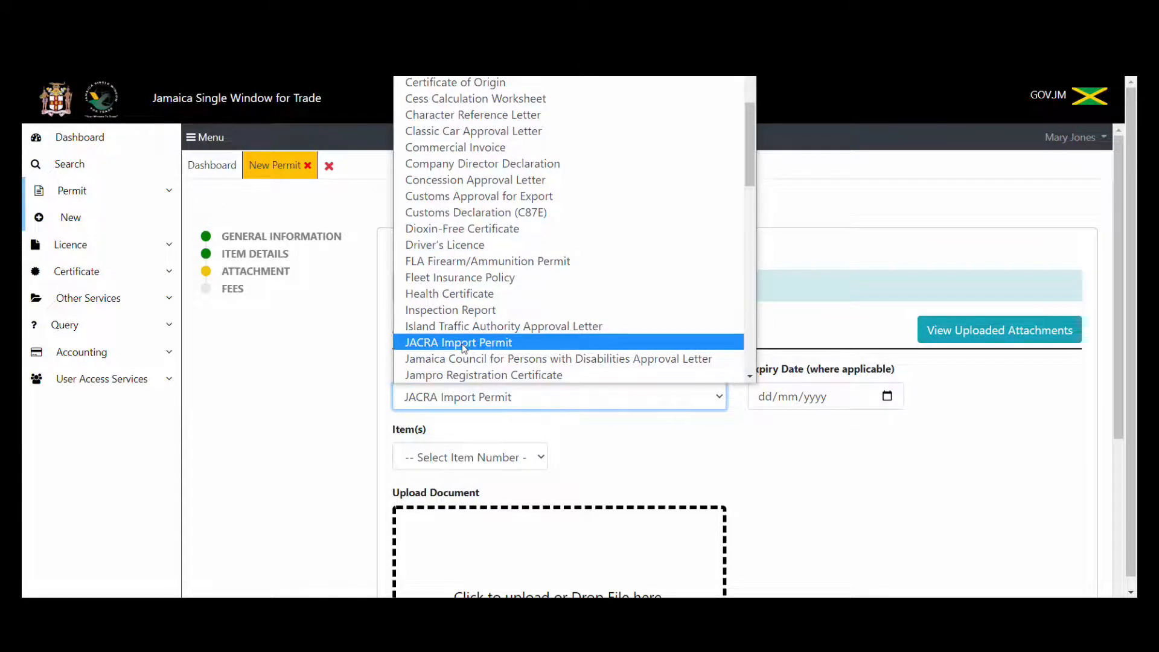
pyautogui.click(464, 342)
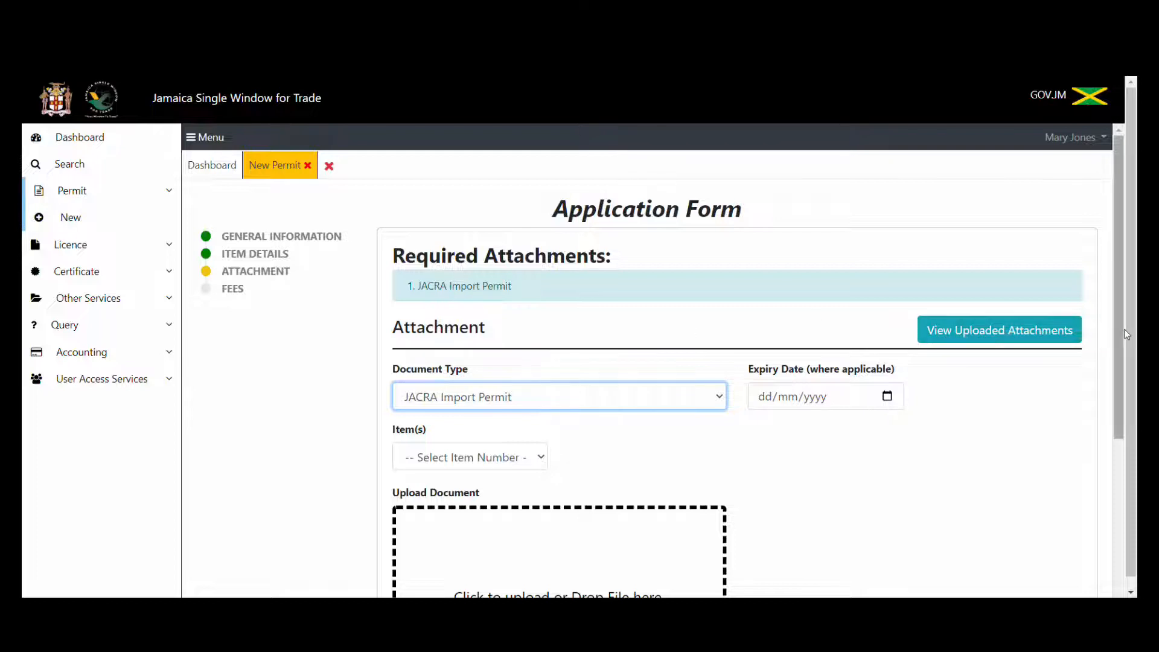
pyautogui.moveTo(1116, 329); pyautogui.dragTo(1118, 424)
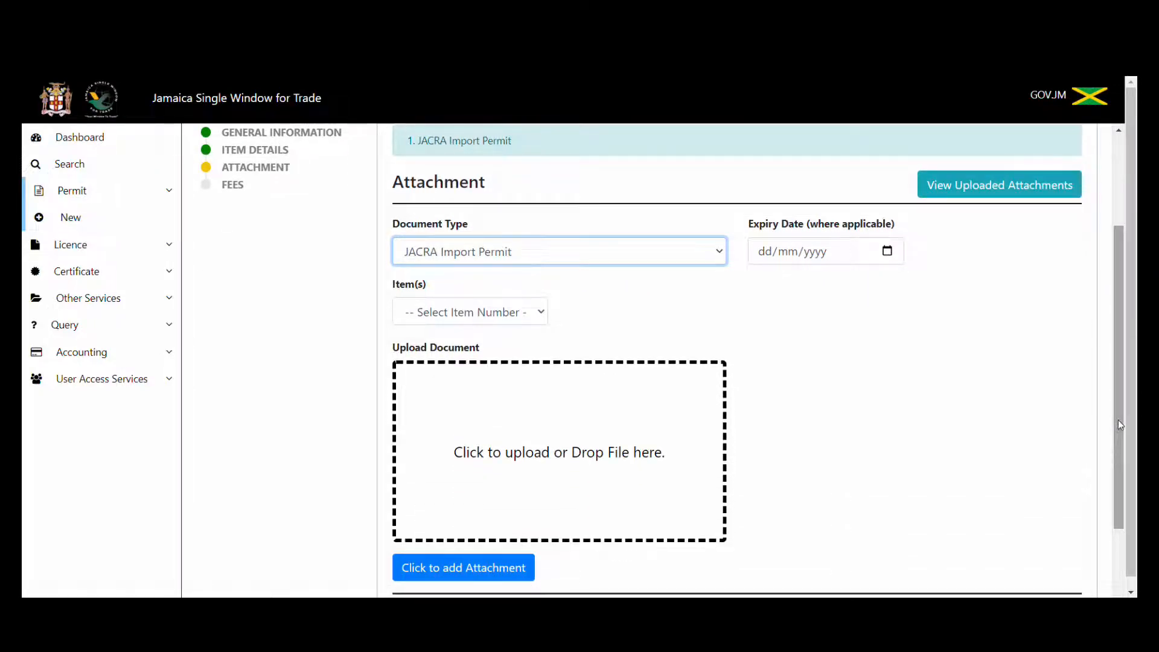
# Upload Supporting documents.pdf and add it as the JACRA Import Permit attachment.
pyautogui.click(537, 464)
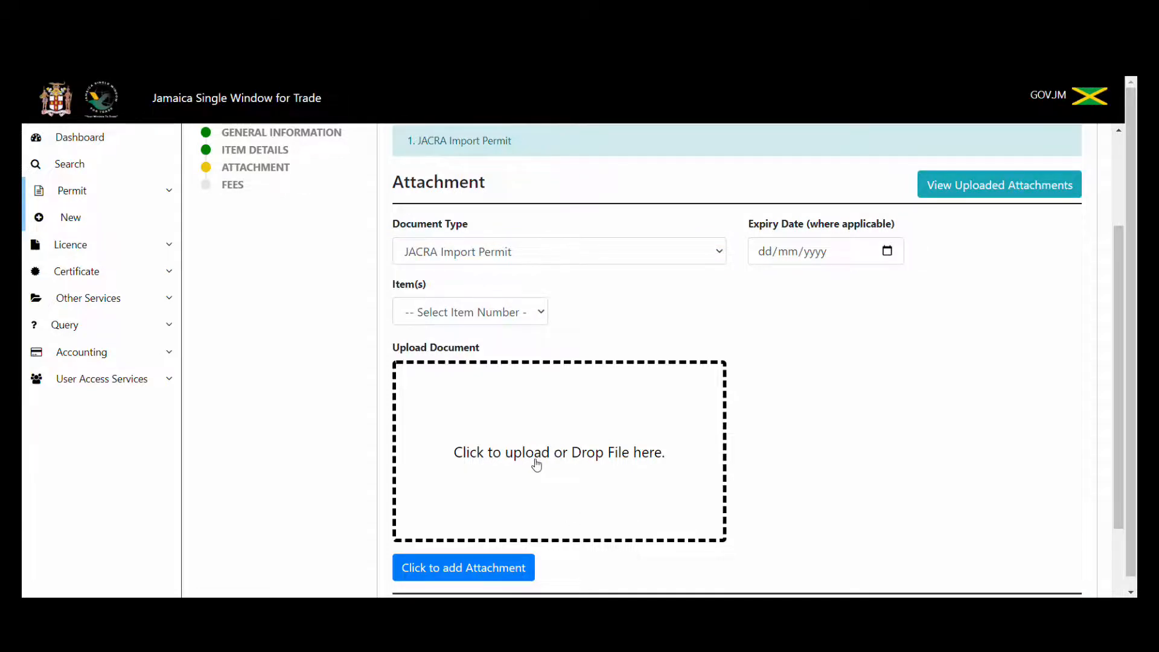
pyautogui.moveTo(803, 209); pyautogui.dragTo(801, 361)
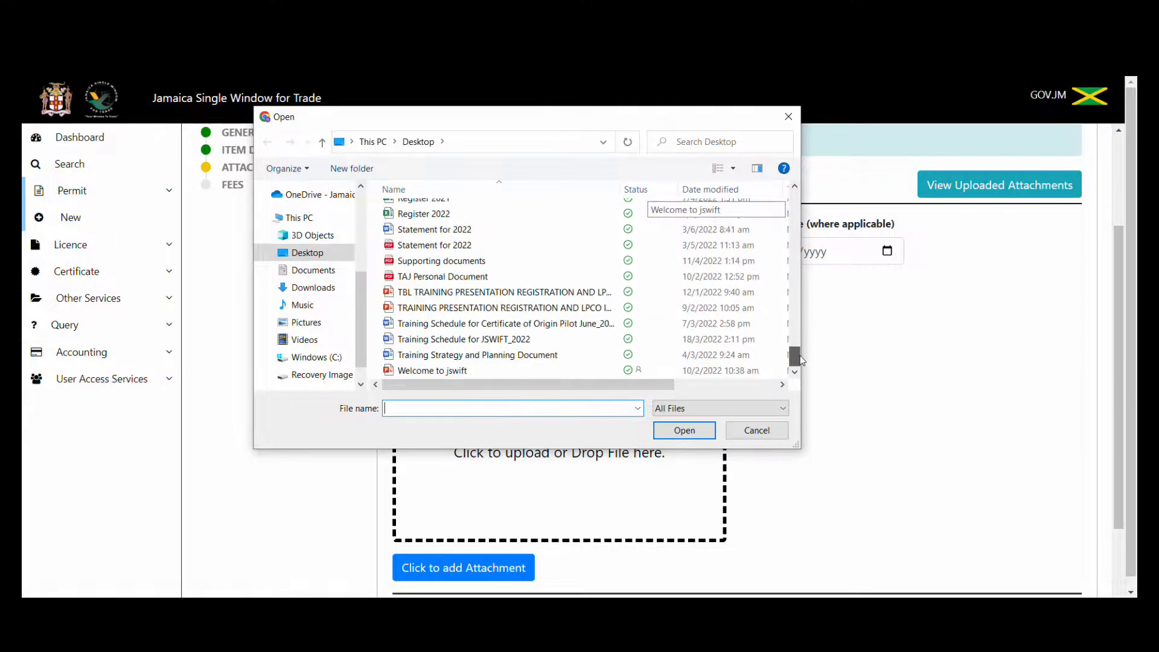
pyautogui.click(515, 263)
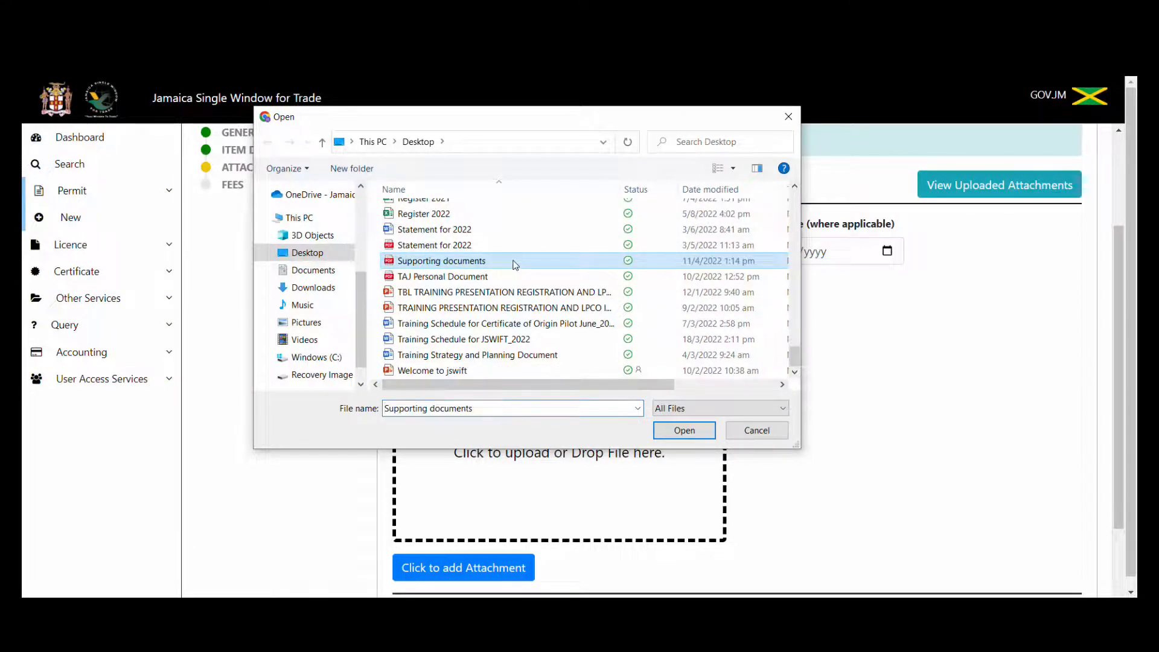
pyautogui.click(676, 436)
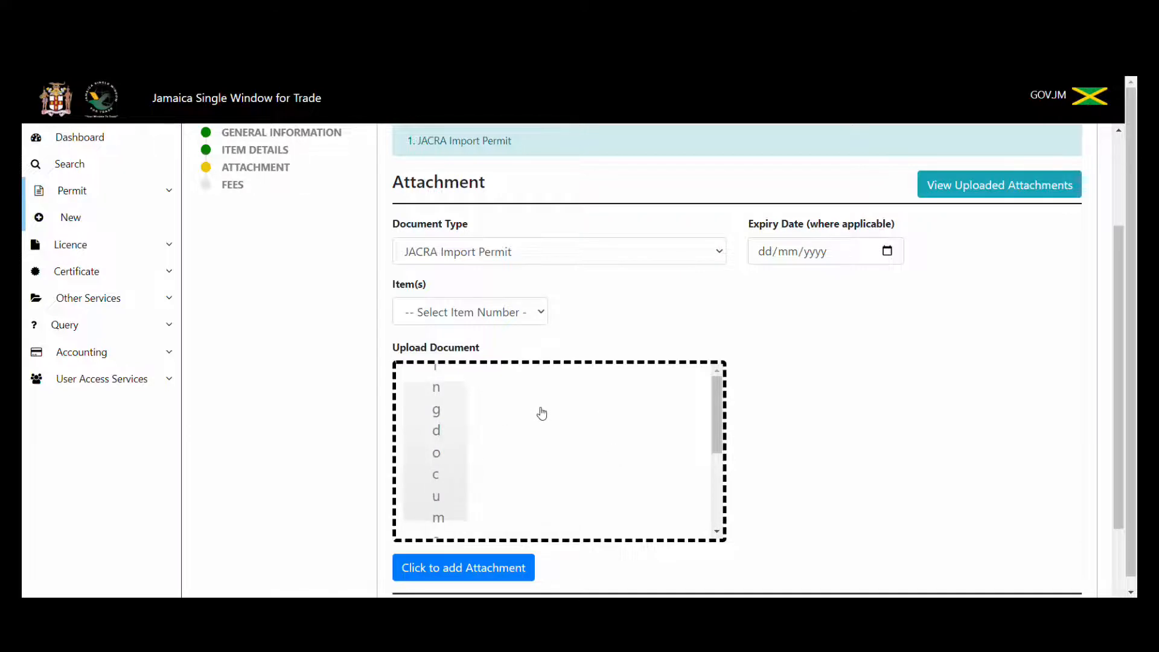
pyautogui.click(452, 568)
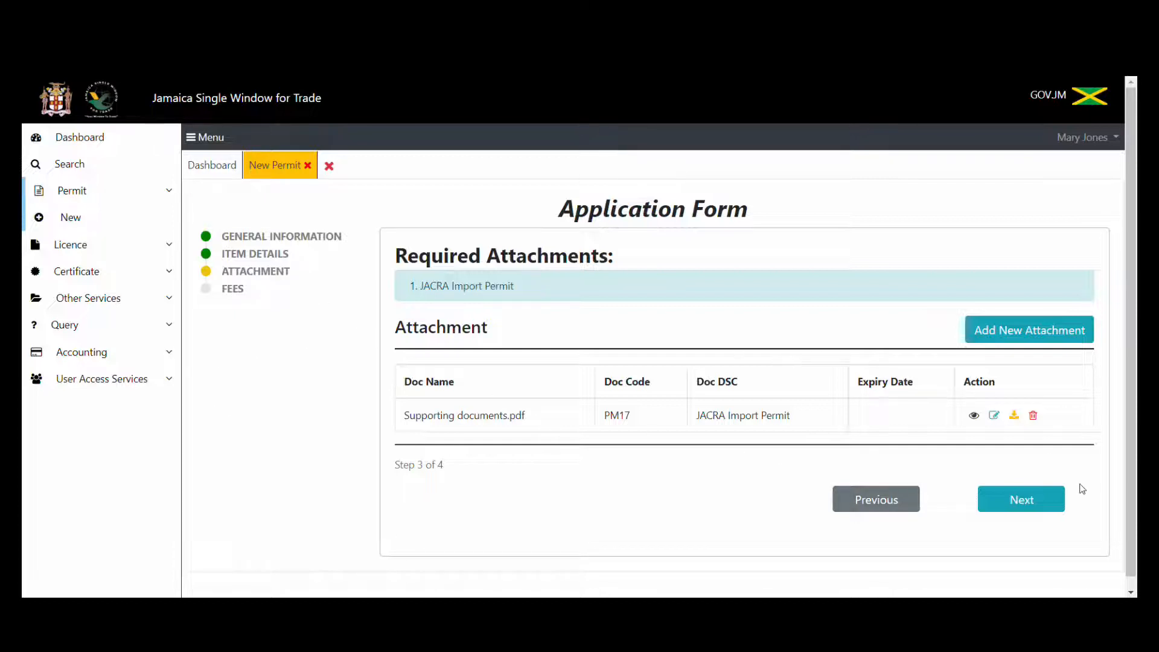
# Pass verification and submit the application with its J$1,500.00 Plant Import Permit Fee.
pyautogui.click(1026, 500)
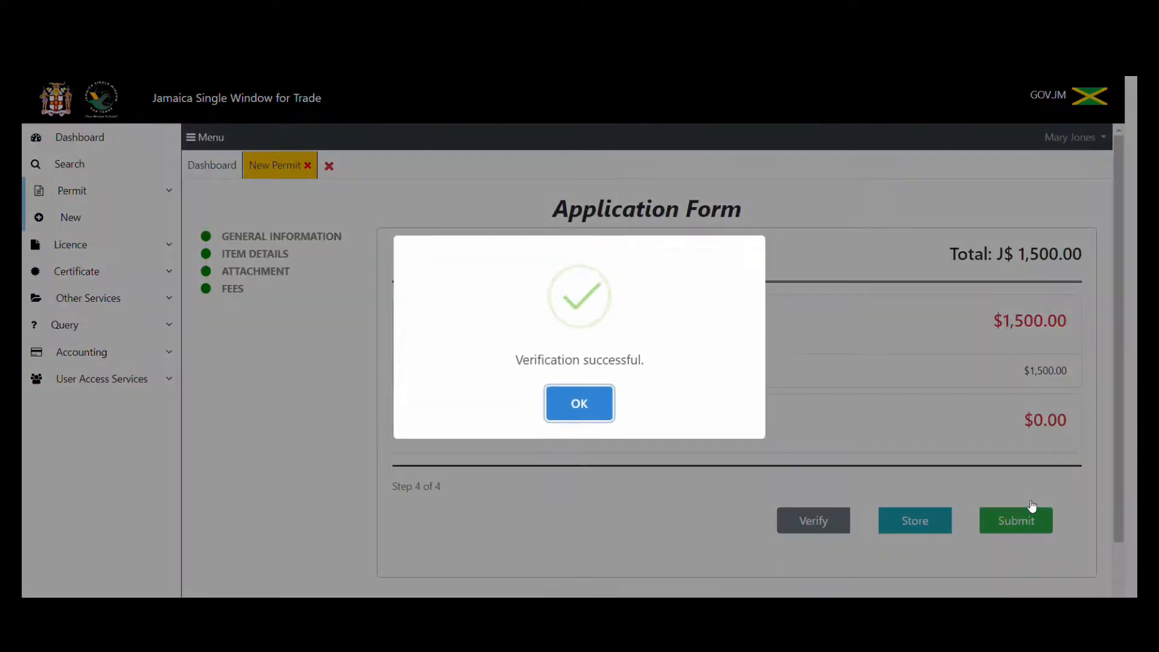
pyautogui.click(598, 416)
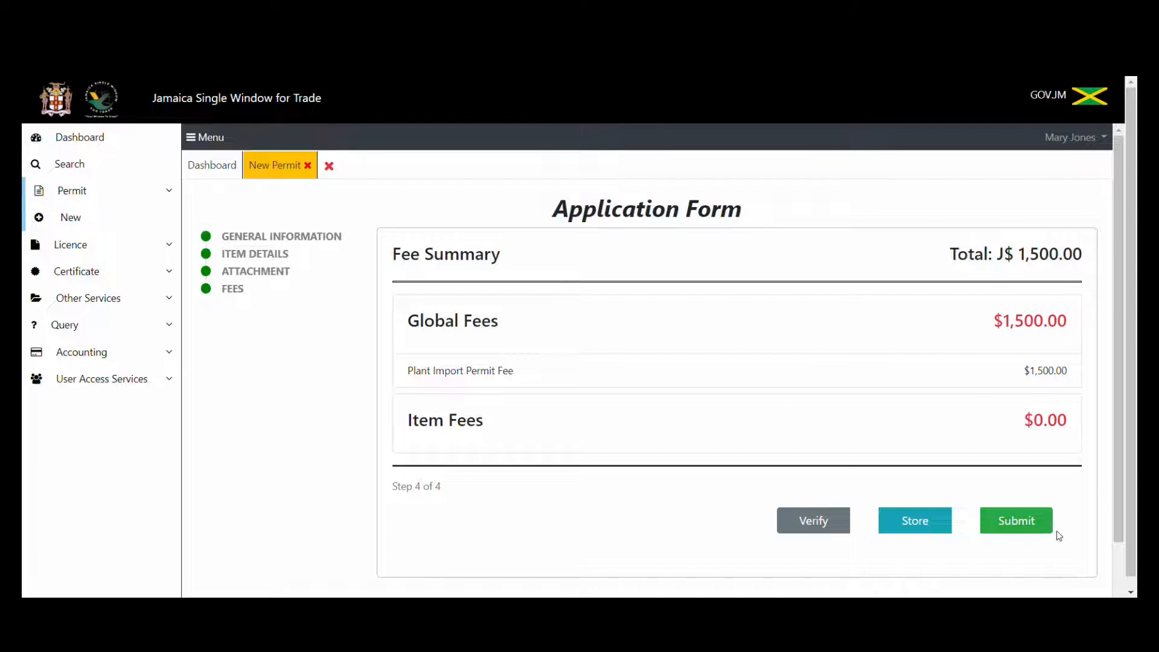
pyautogui.click(1033, 528)
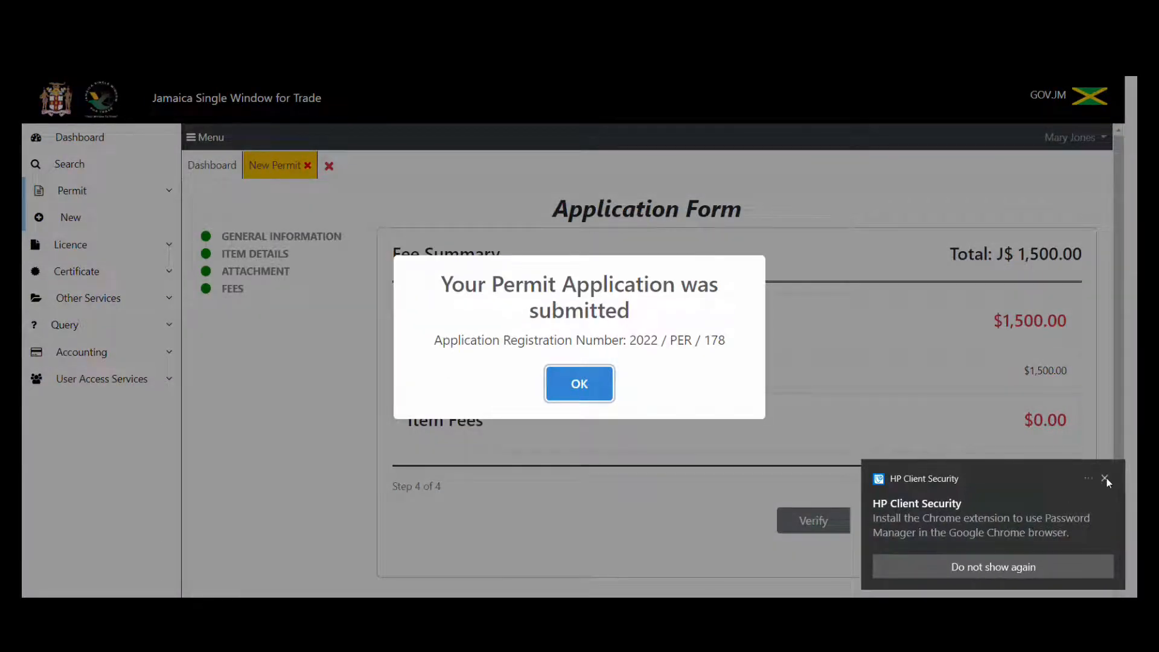
pyautogui.click(1106, 478)
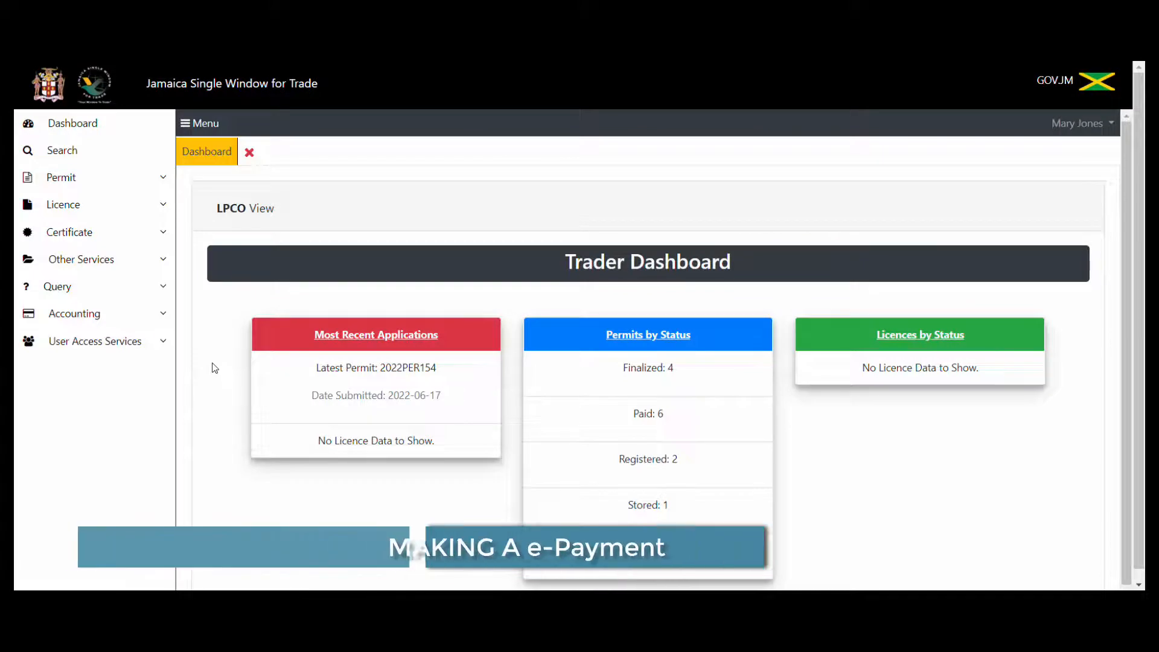
# Start a new payment order for trader Manufactures Plant Products.
pyautogui.click(94, 318)
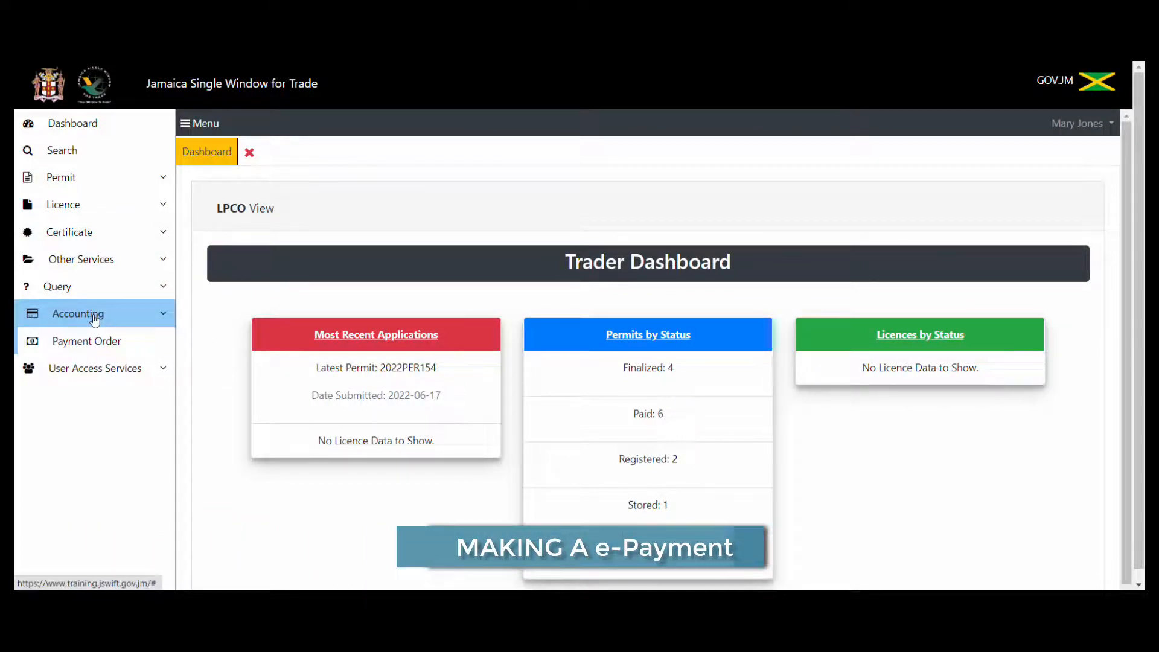
pyautogui.click(83, 344)
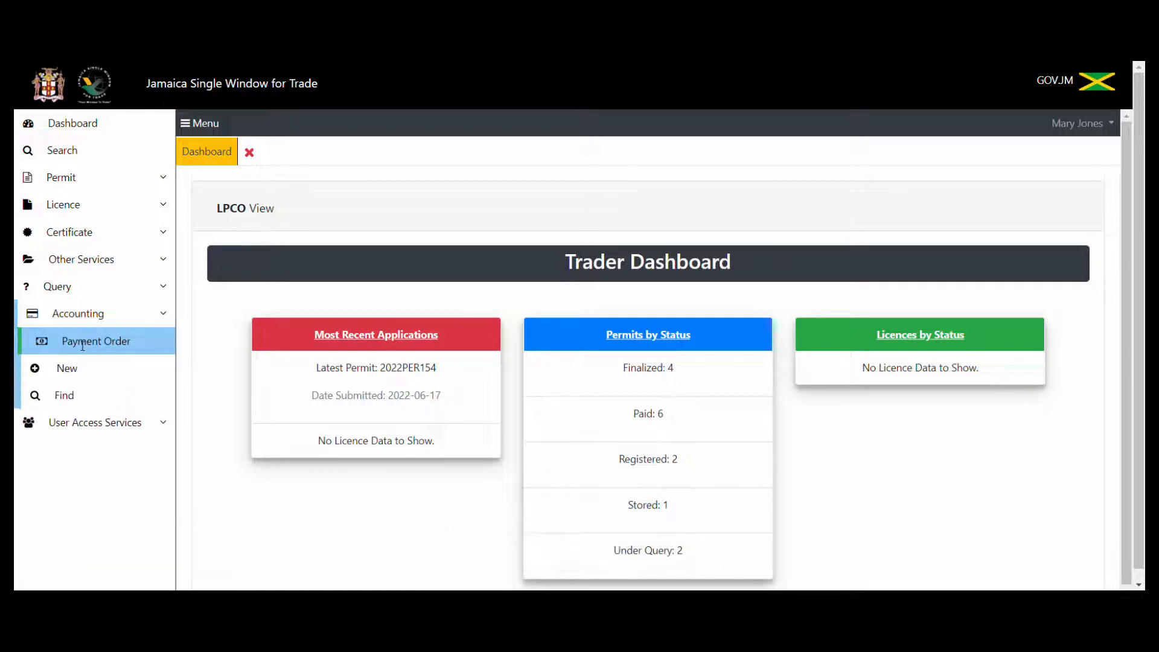
pyautogui.click(73, 369)
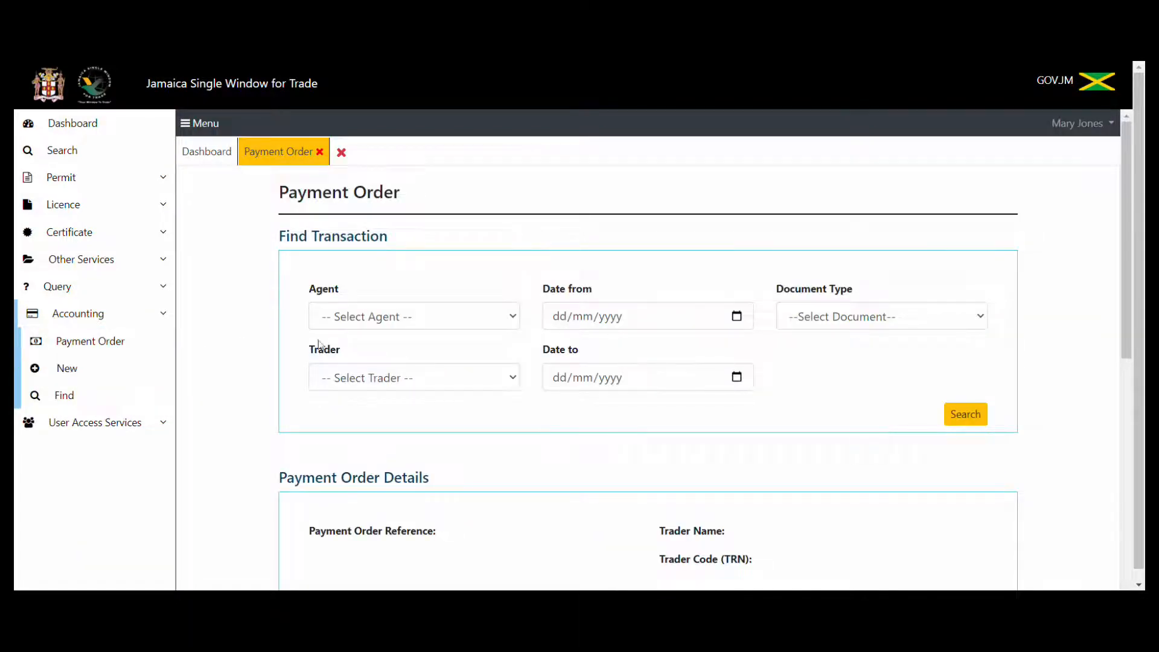
pyautogui.click(394, 379)
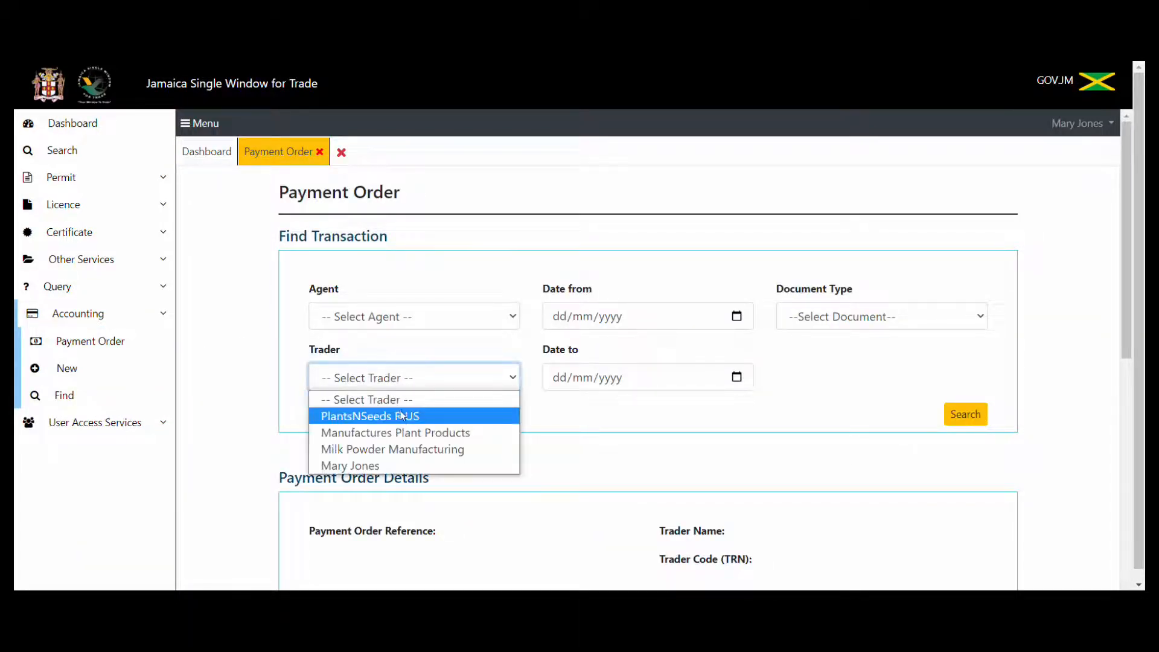
pyautogui.click(403, 433)
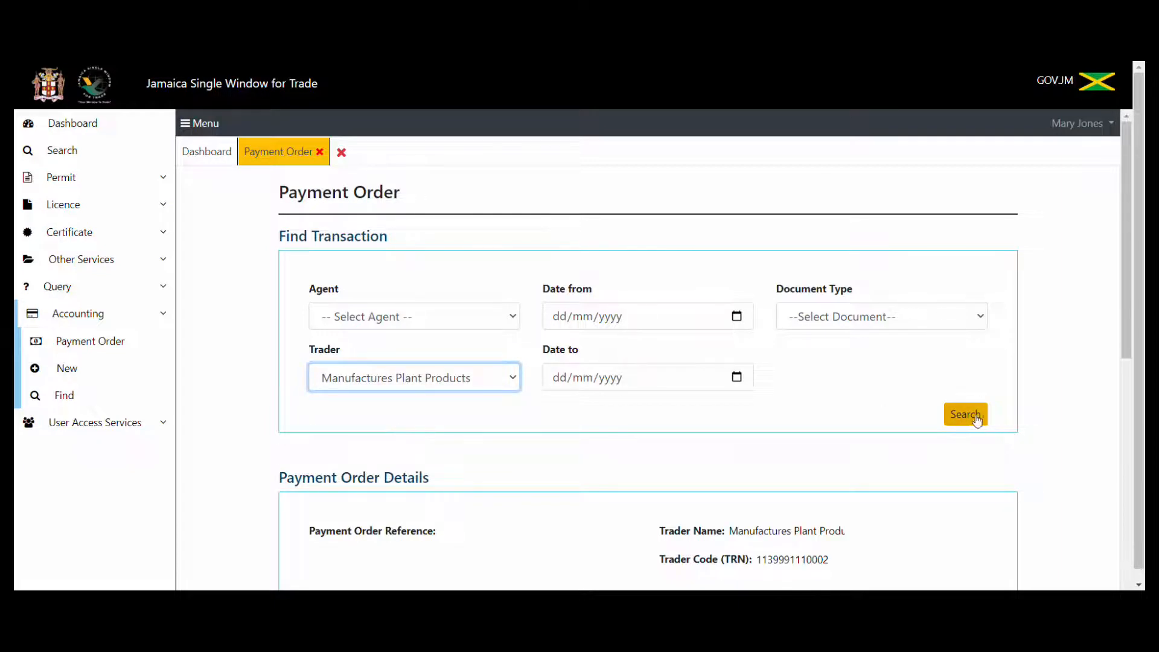
# Search the trader's Permit transactions and add the new 1,500 permit to the order.
pyautogui.click(944, 324)
pyautogui.click(891, 388)
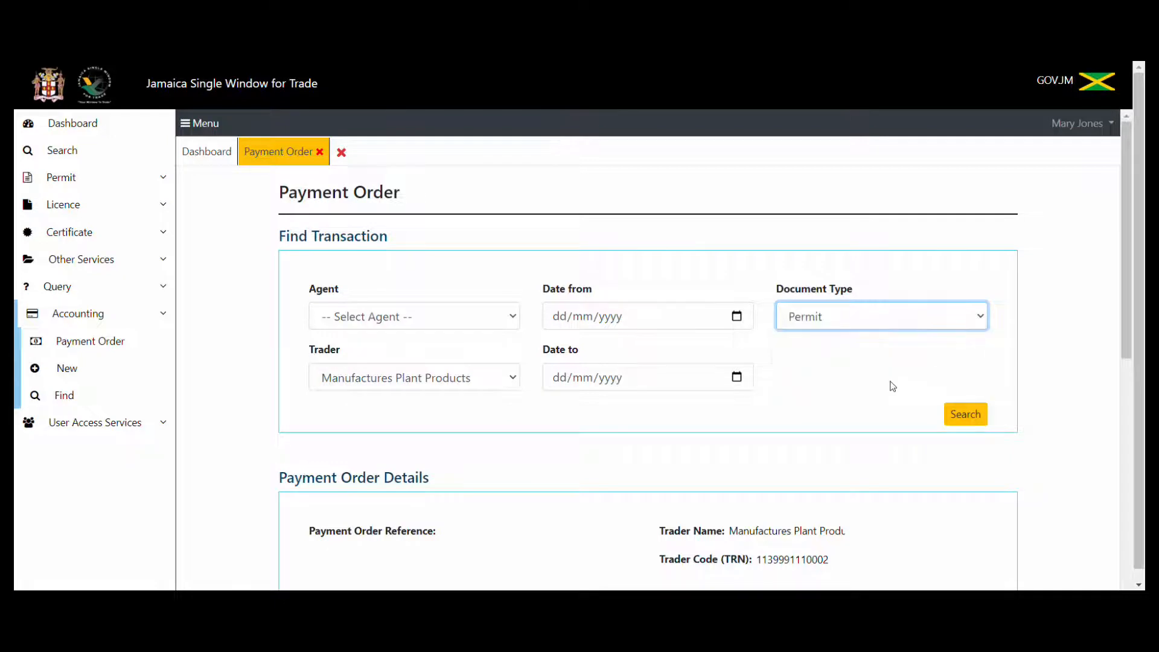
pyautogui.click(967, 423)
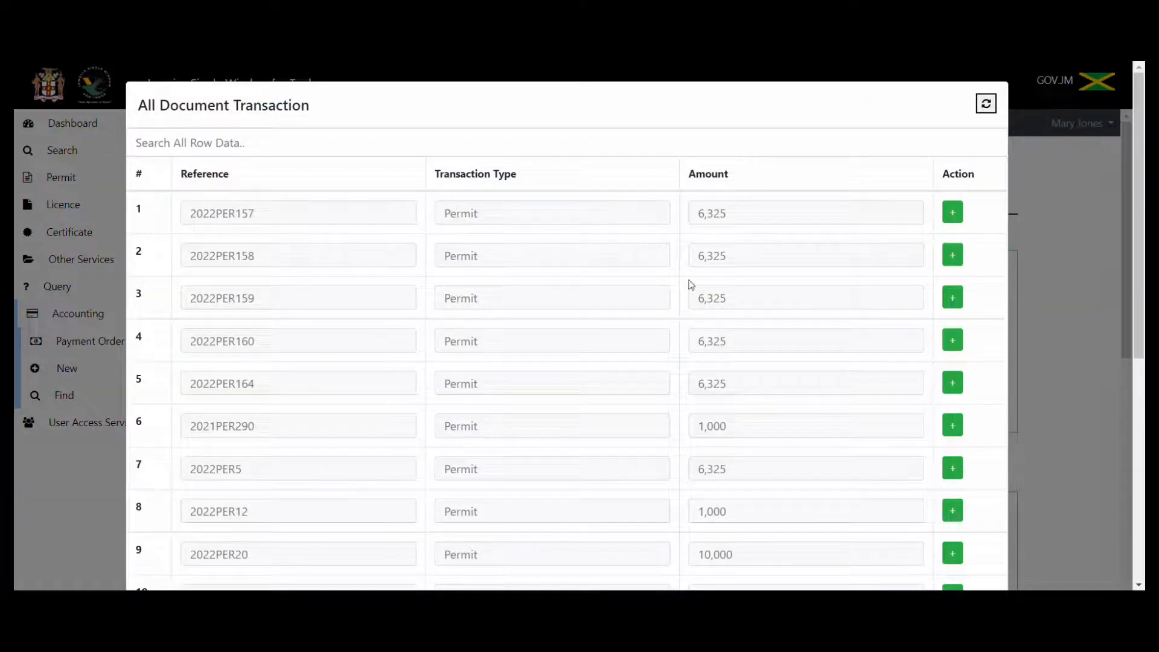
pyautogui.moveTo(1133, 328); pyautogui.dragTo(1136, 531)
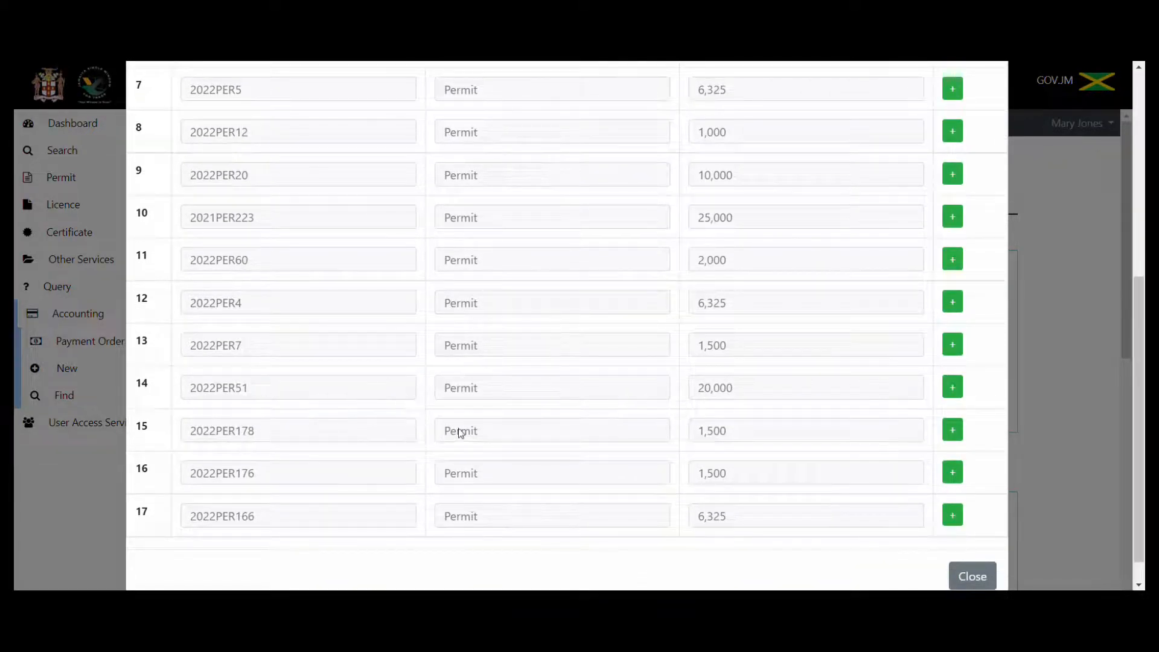
pyautogui.click(953, 431)
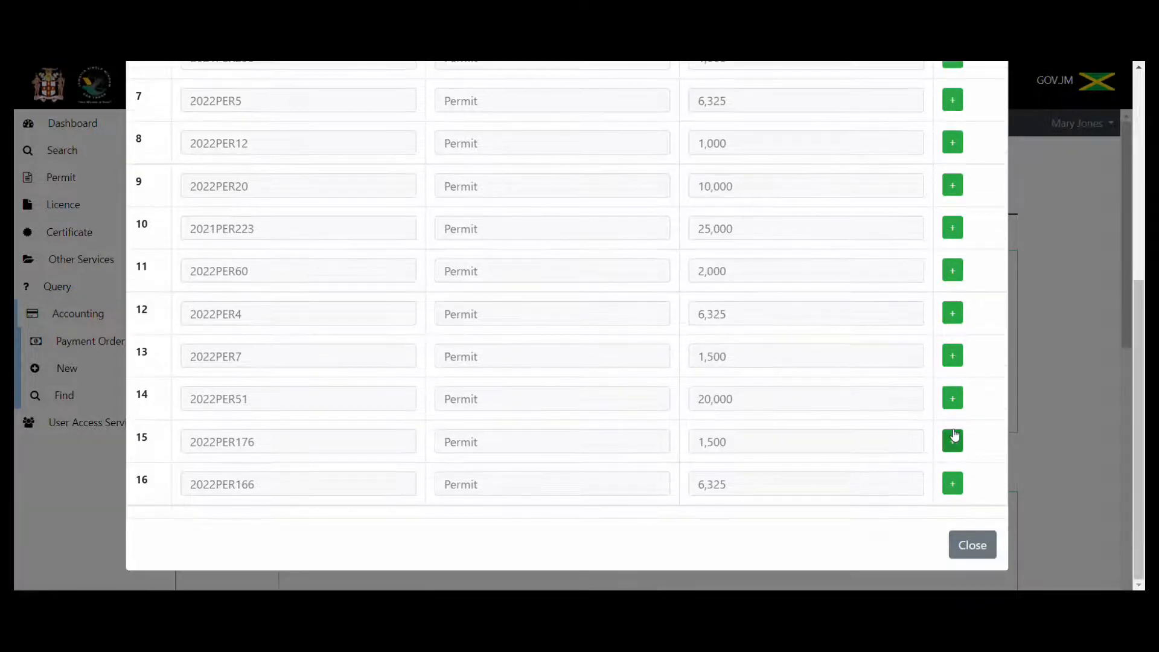
pyautogui.click(972, 546)
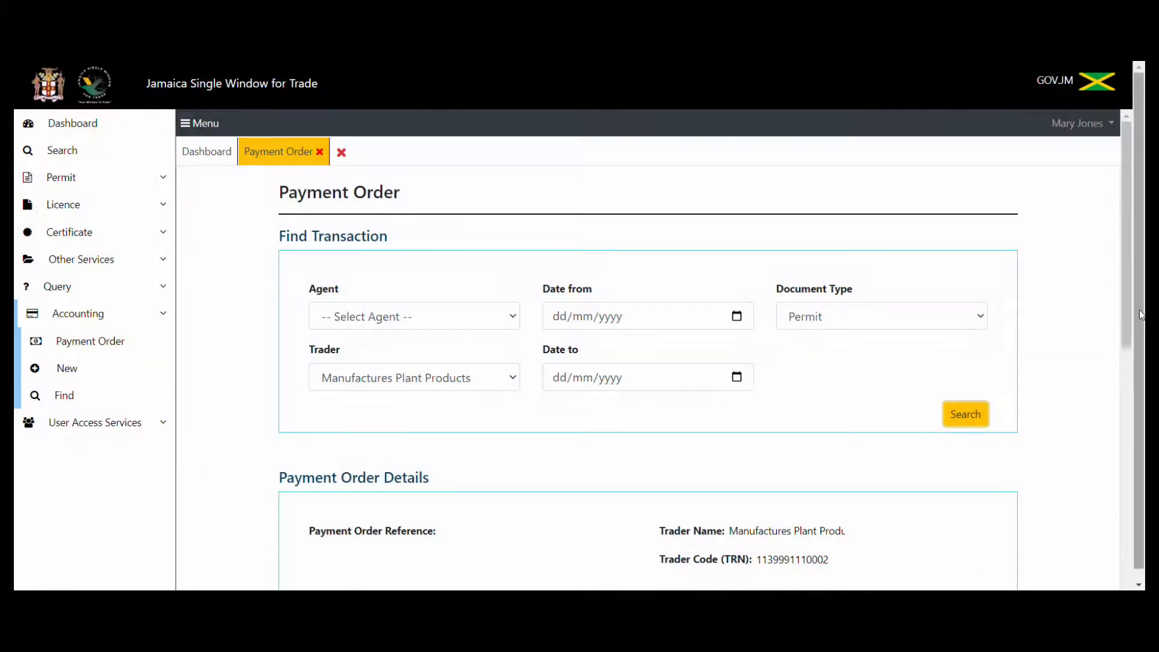
# Set the payment type to E-Payment and pay the $1,500.00 order online via Pay Now.
pyautogui.moveTo(1126, 314); pyautogui.dragTo(1126, 449)
pyautogui.scroll(-2, 1132, 396)
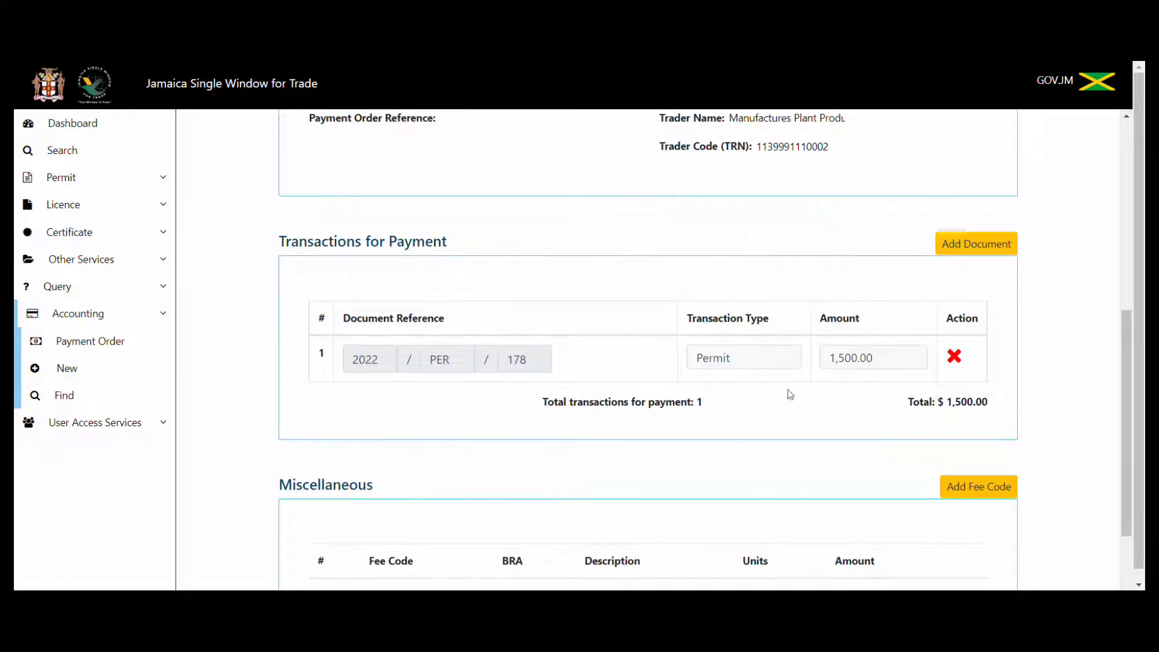
pyautogui.moveTo(1131, 396); pyautogui.dragTo(1124, 508)
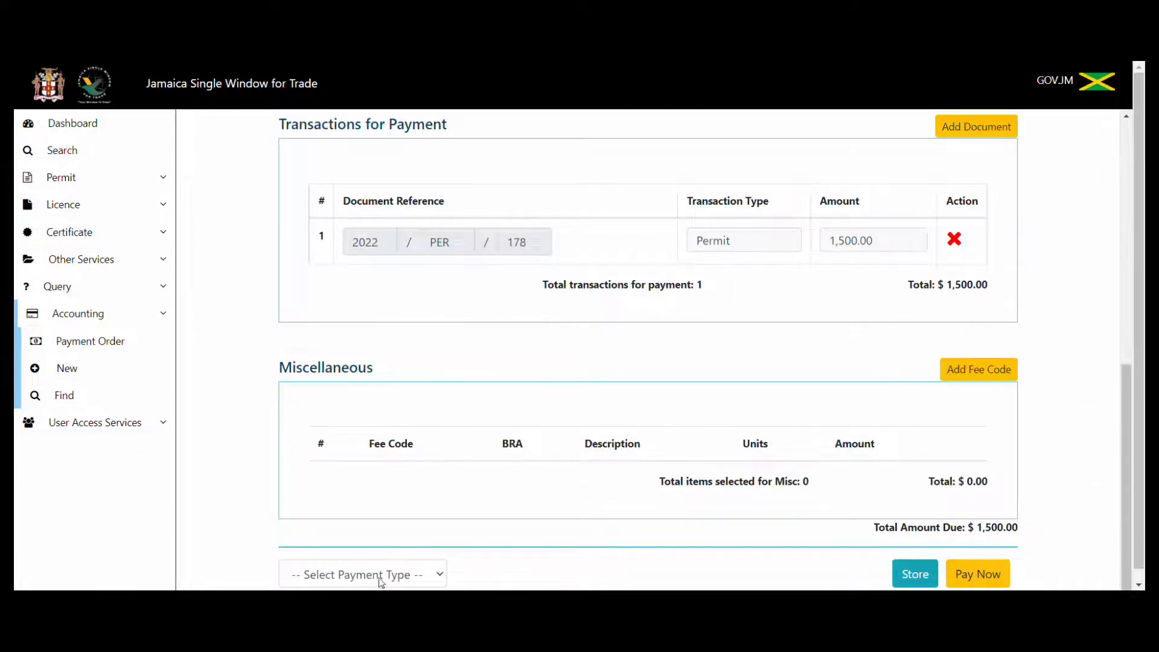
pyautogui.click(440, 577)
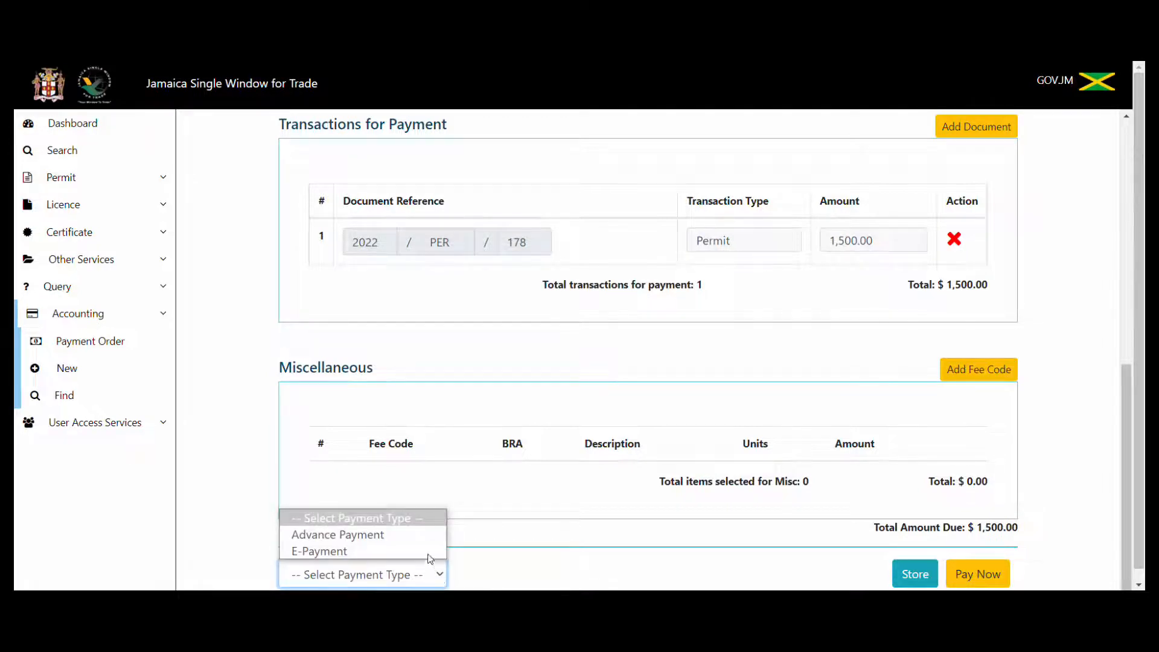
pyautogui.click(425, 551)
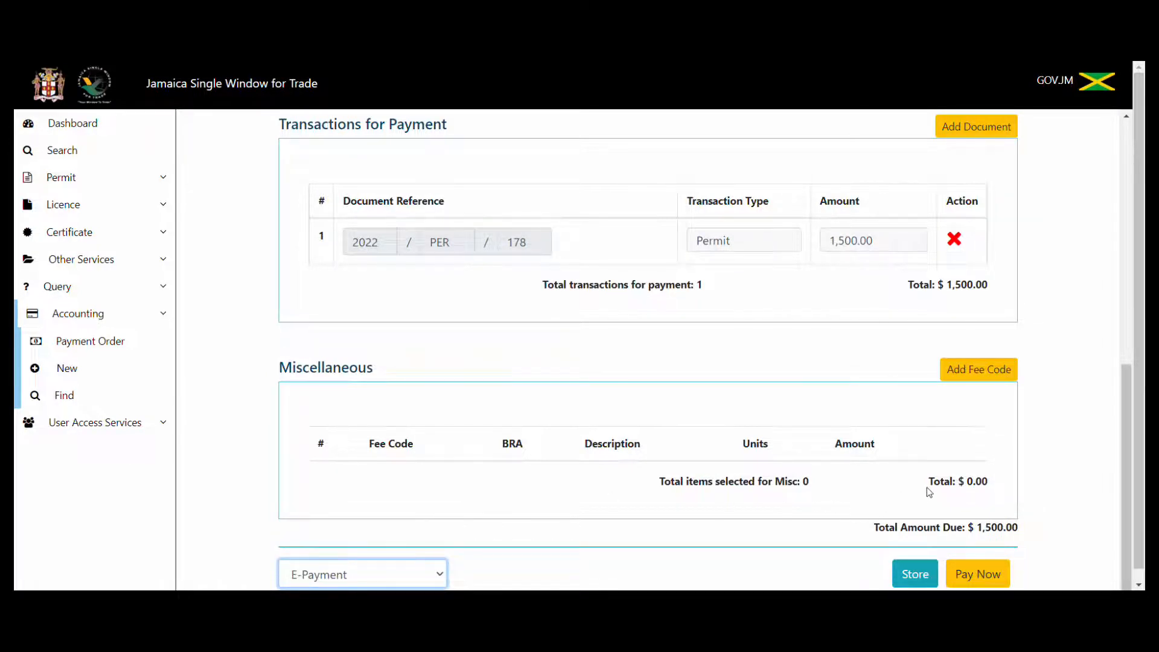
pyautogui.click(970, 579)
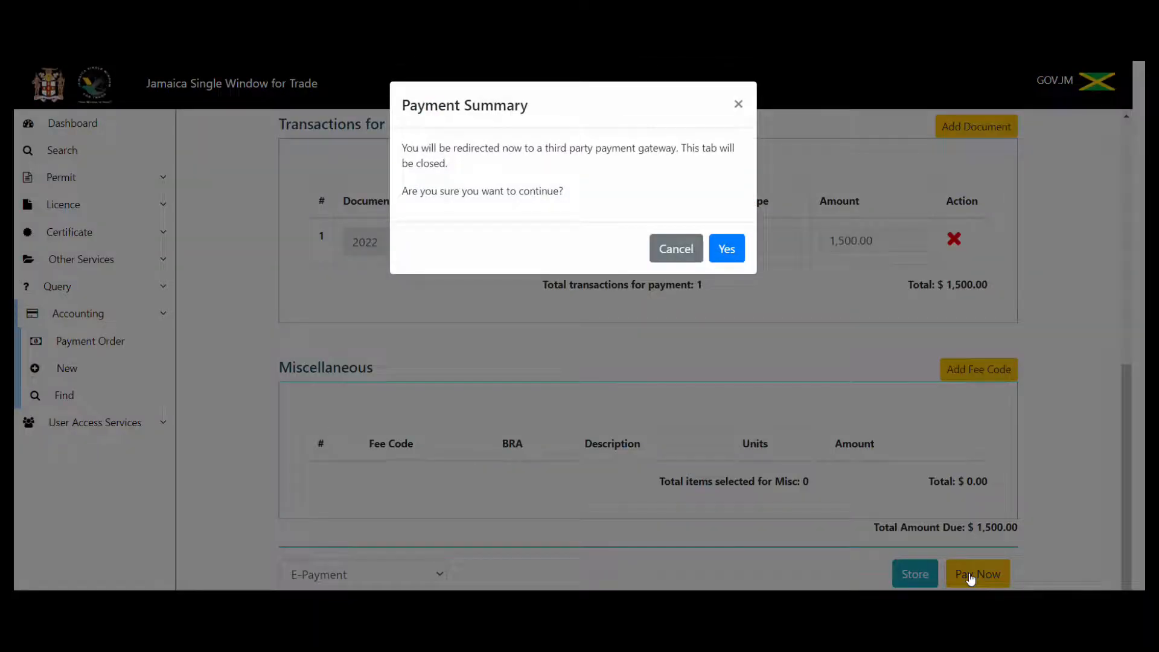
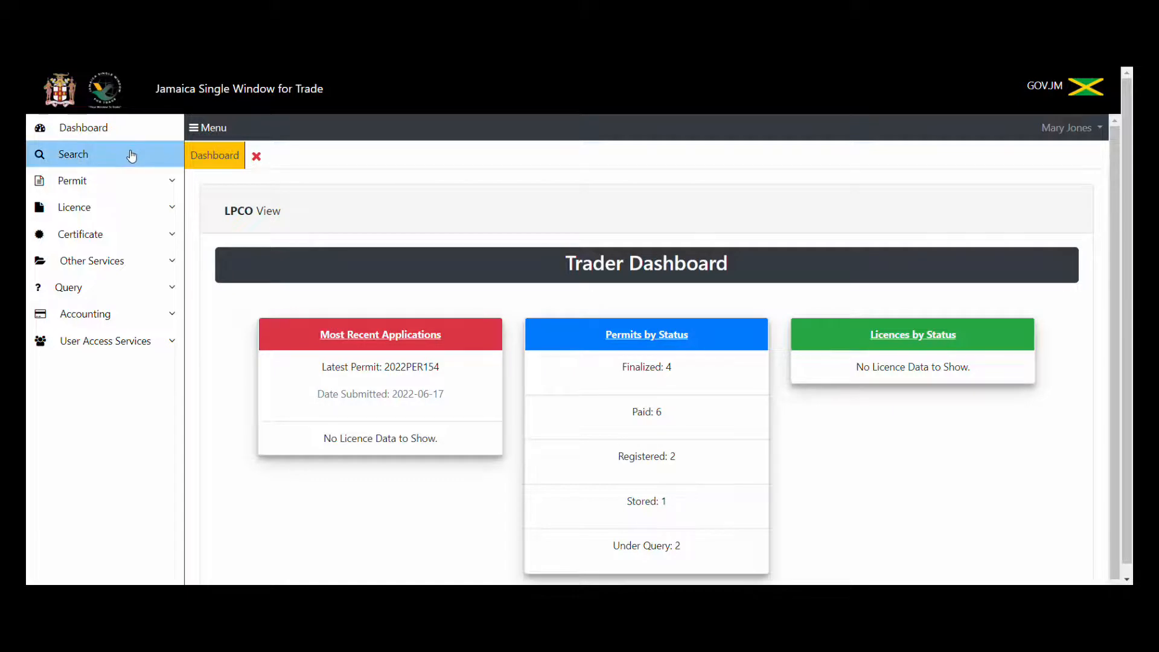
# Go from the trader dashboard to the Search JSWIFT page.
pyautogui.click(132, 156)
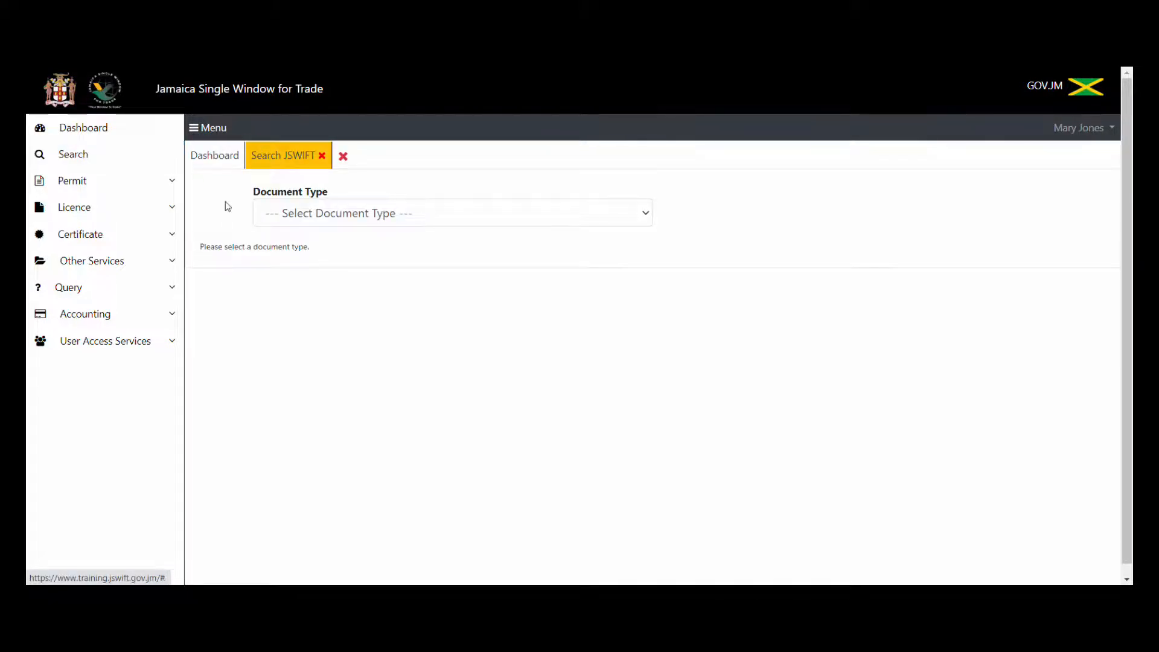
# Search permits for registration year 2022, number 178, then expand the Query menu.
pyautogui.click(333, 216)
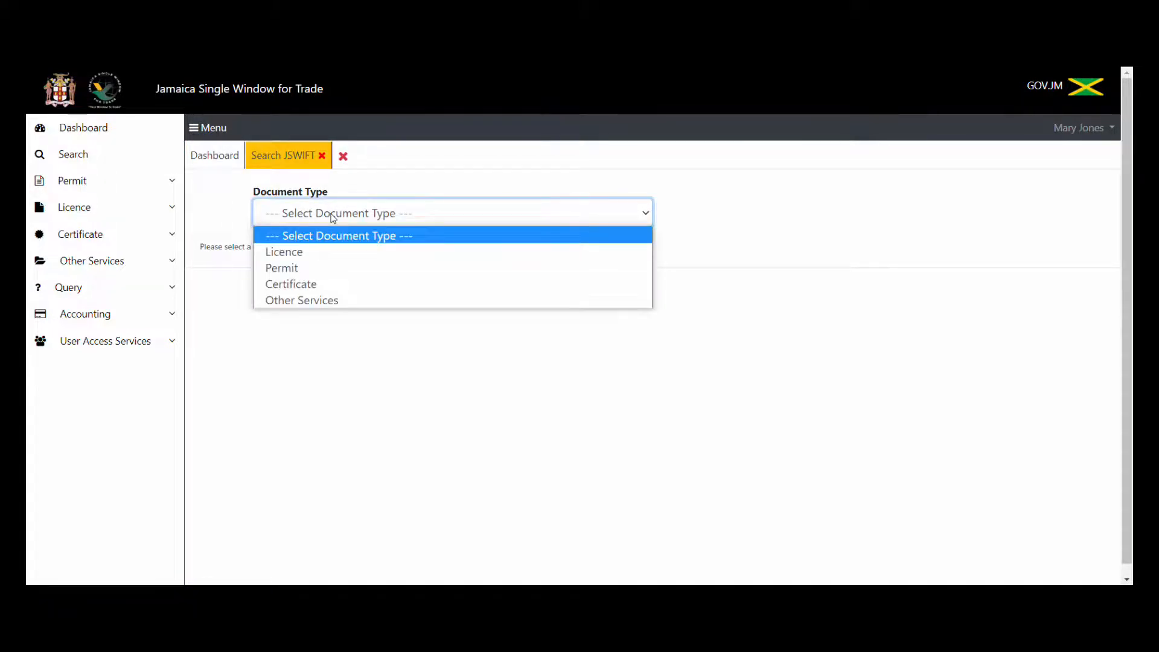
pyautogui.click(317, 268)
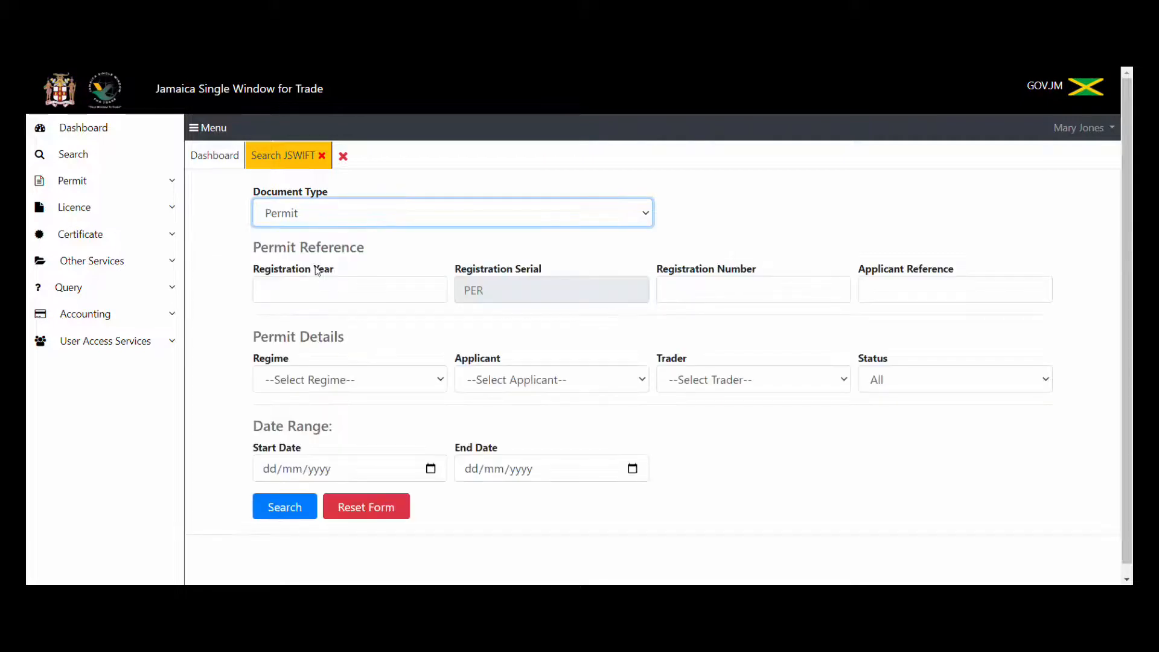
pyautogui.click(310, 283)
pyautogui.write('20')
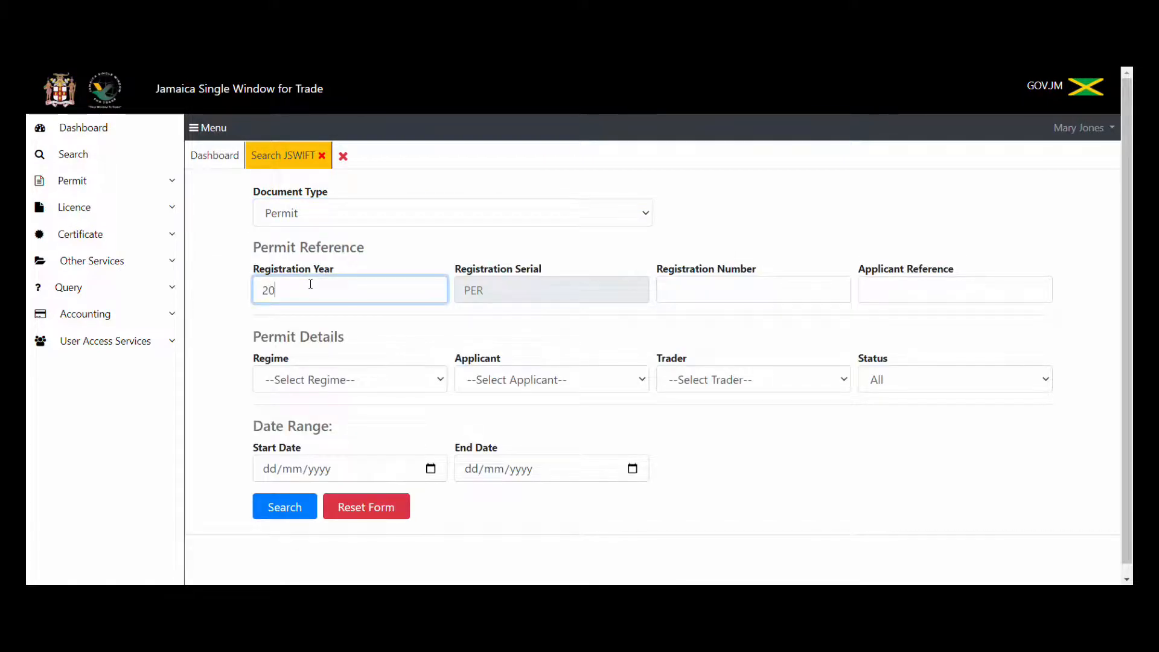
pyautogui.write('22')
pyautogui.click(708, 289)
pyautogui.write('178')
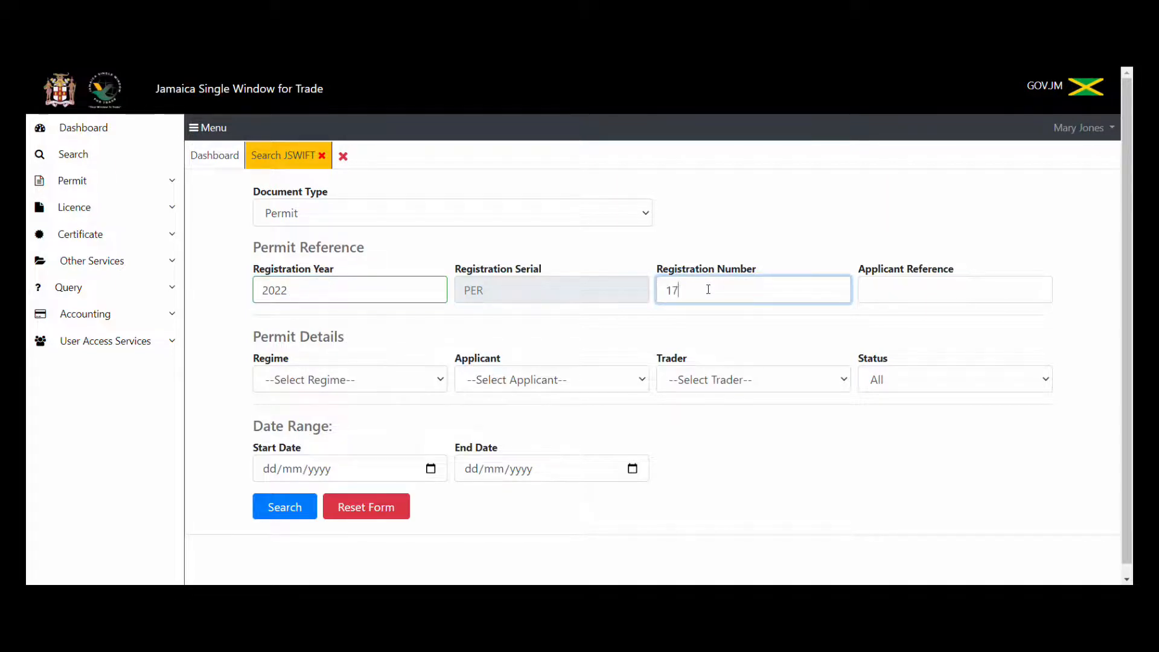
pyautogui.click(285, 508)
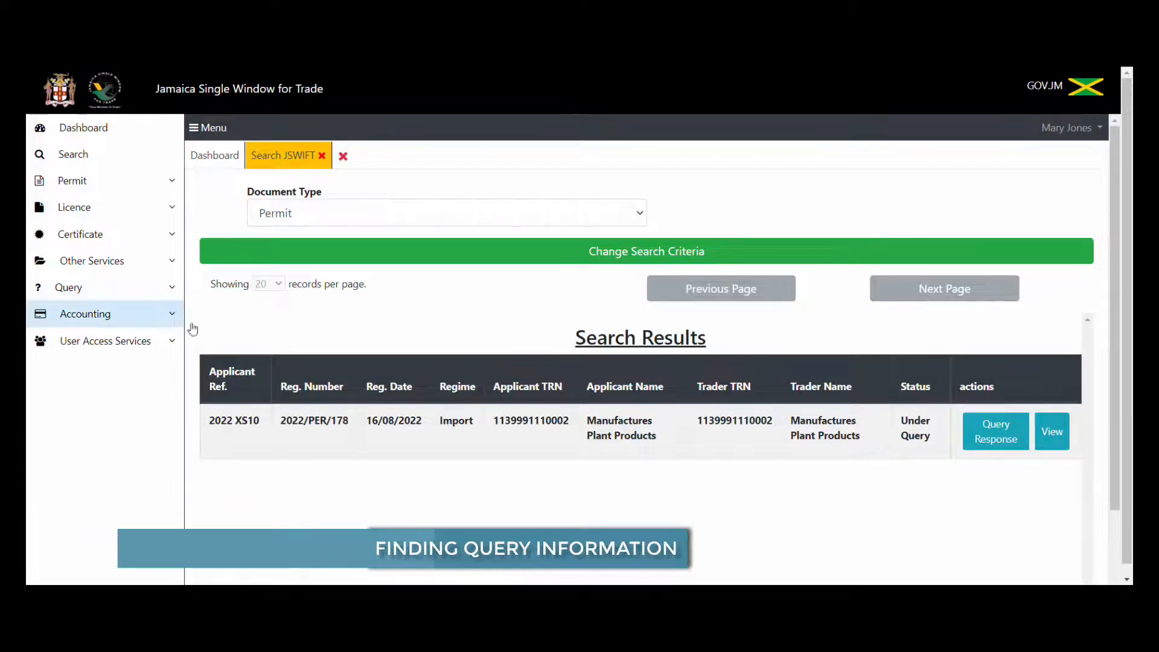
pyautogui.click(78, 292)
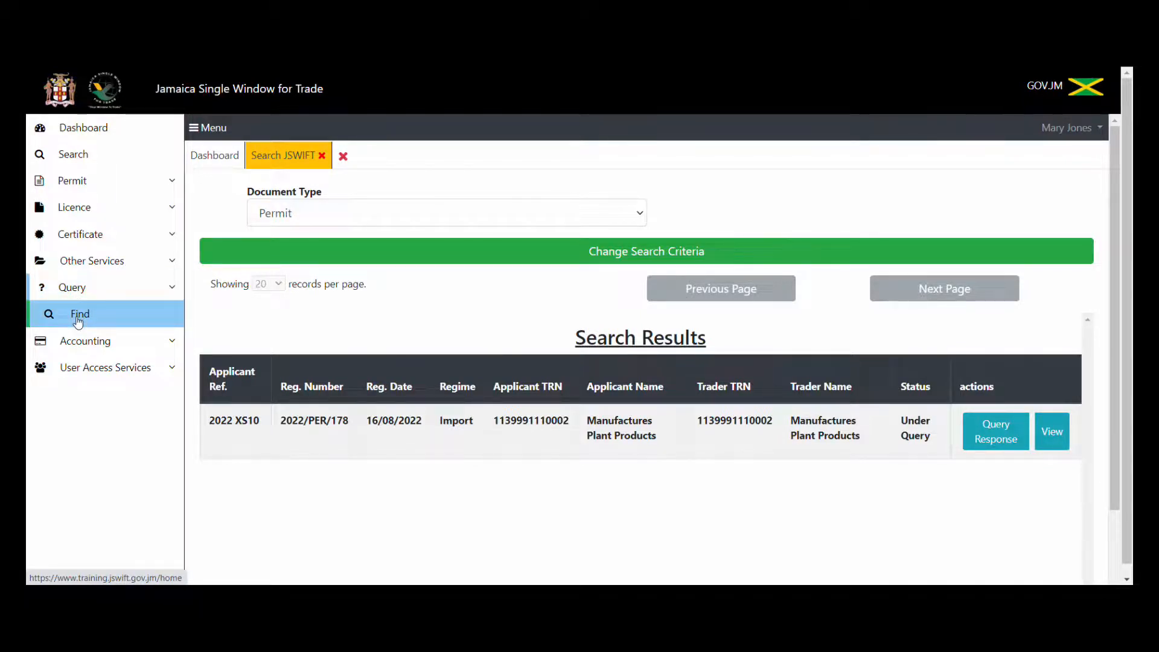
# From Query > Find, locate 178 and view query 2022/QUE/104.
pyautogui.click(78, 320)
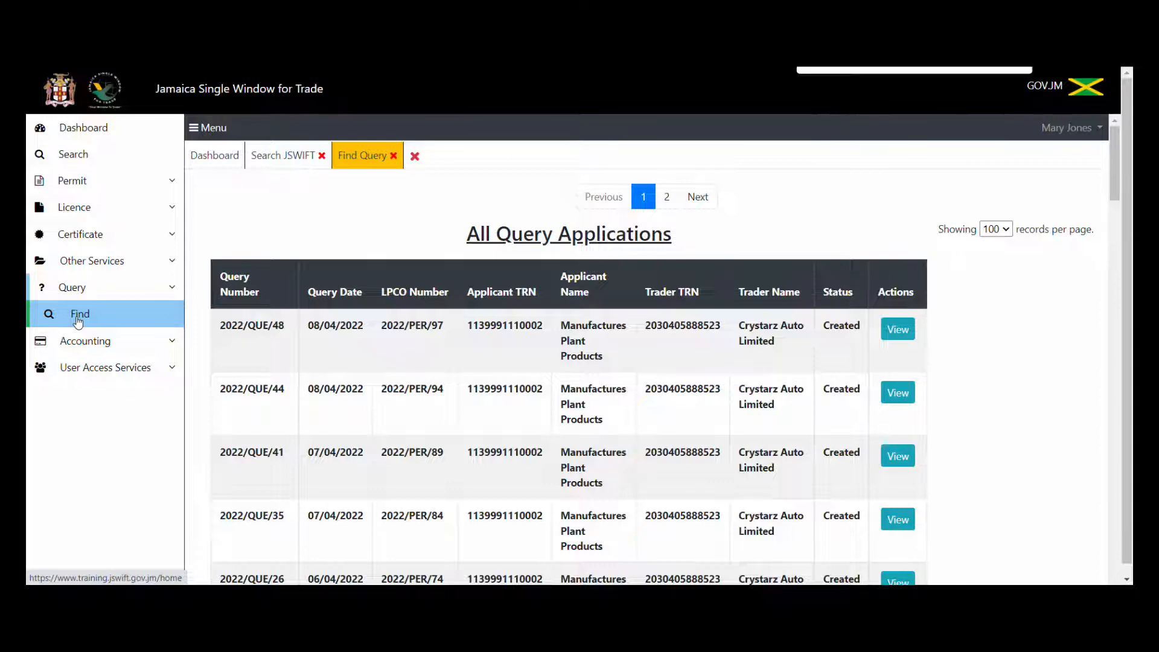
pyautogui.write('178')
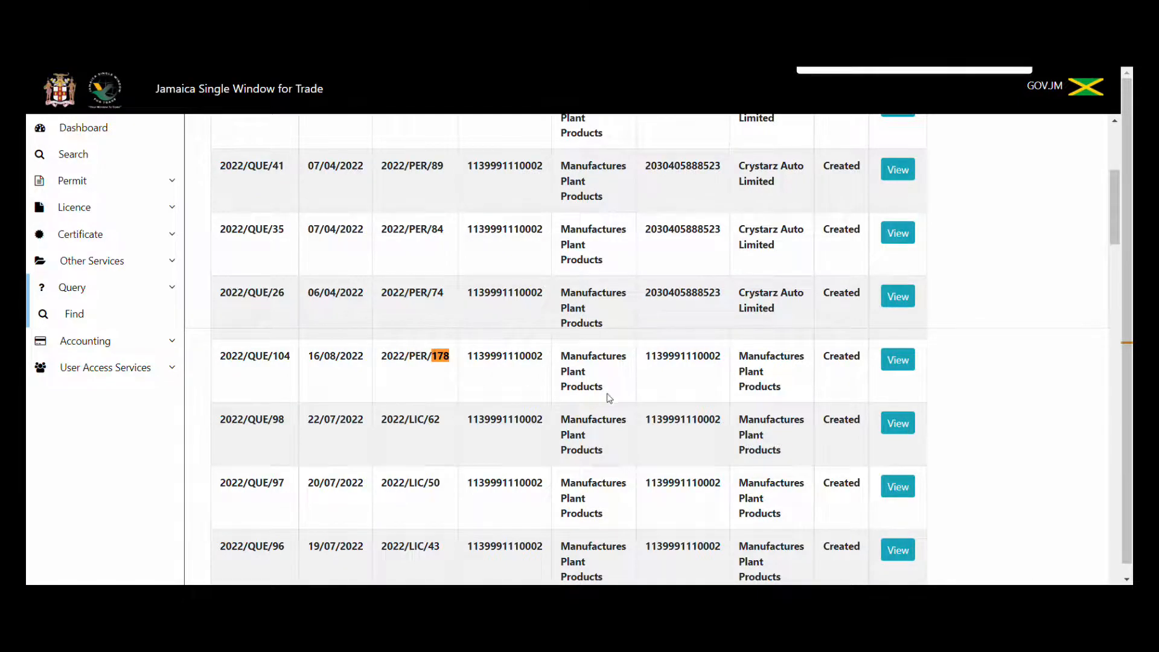
pyautogui.click(899, 362)
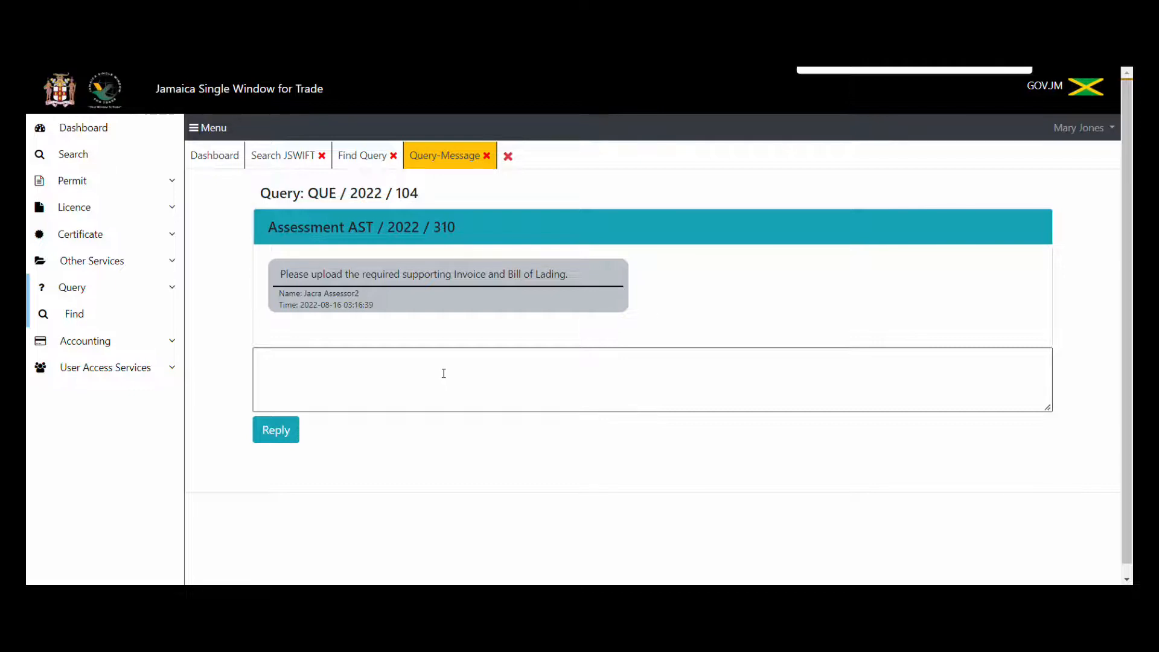
# Back in the permit search results, start a Query Response on 2022/PER/178.
pyautogui.click(300, 161)
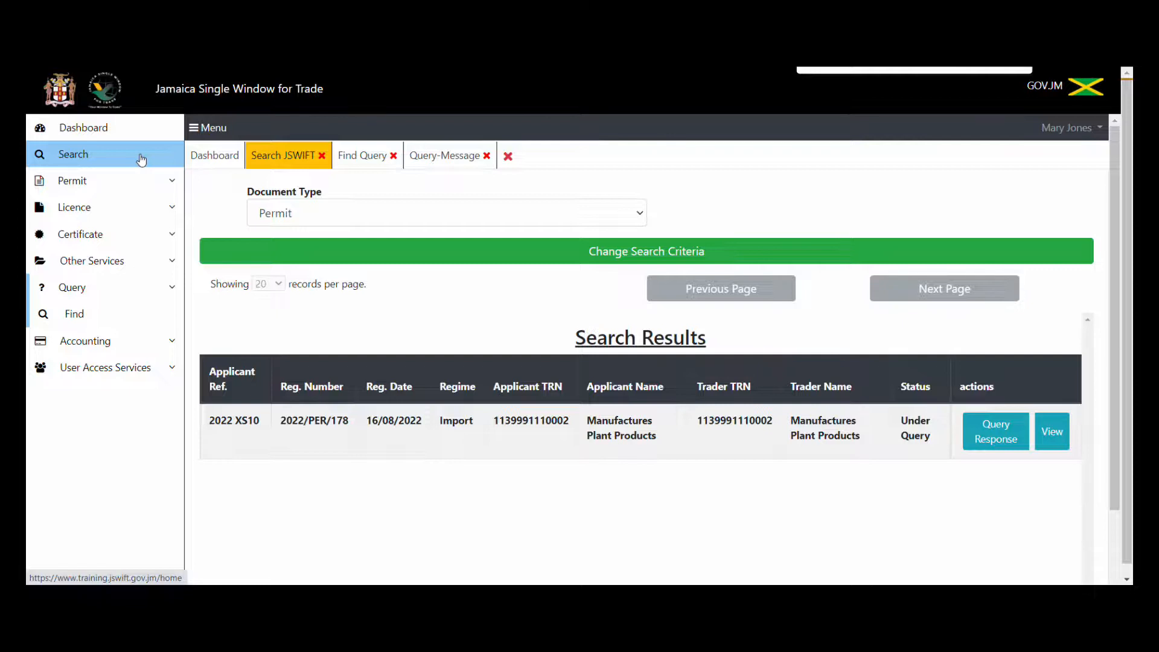
pyautogui.click(444, 157)
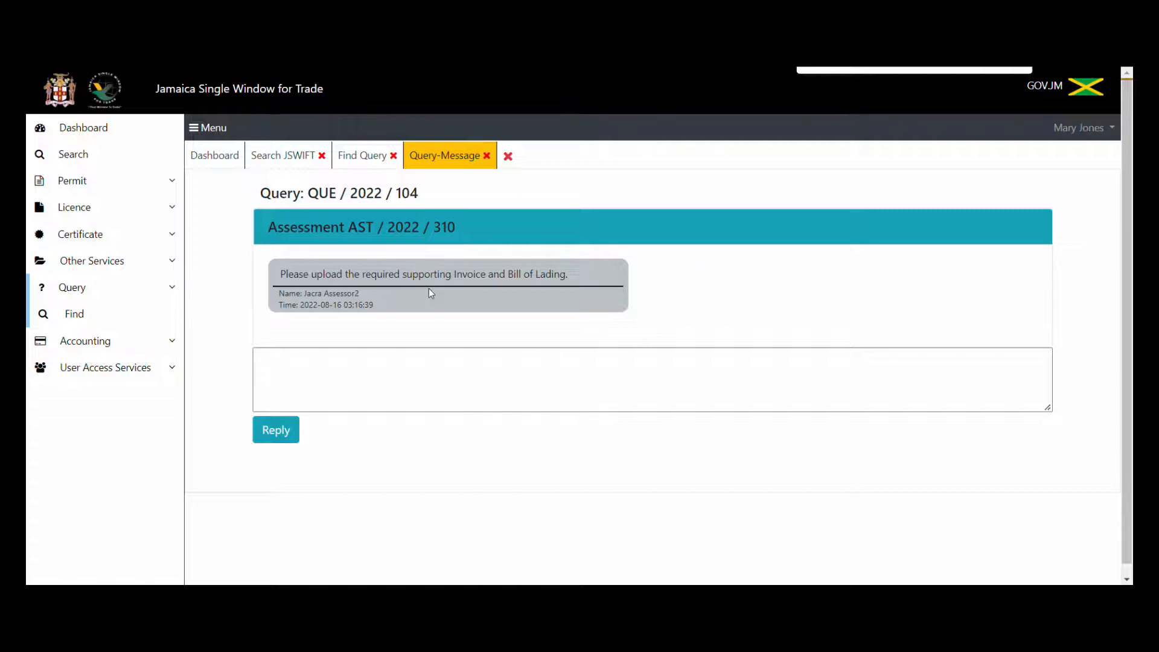
pyautogui.click(273, 158)
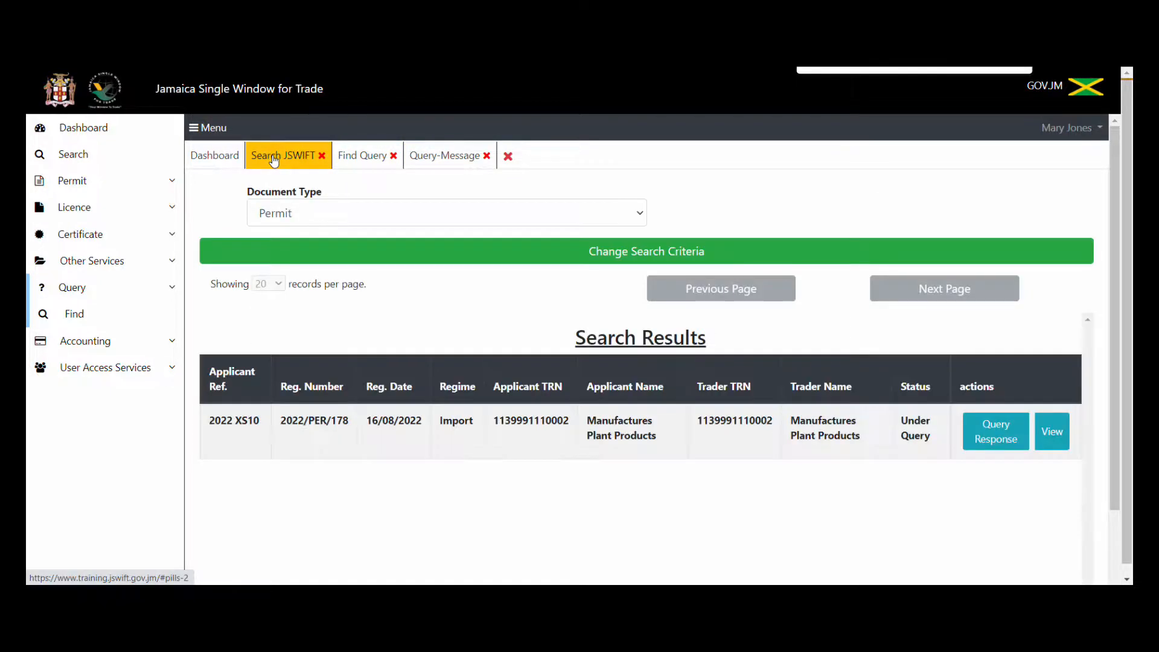
pyautogui.click(999, 443)
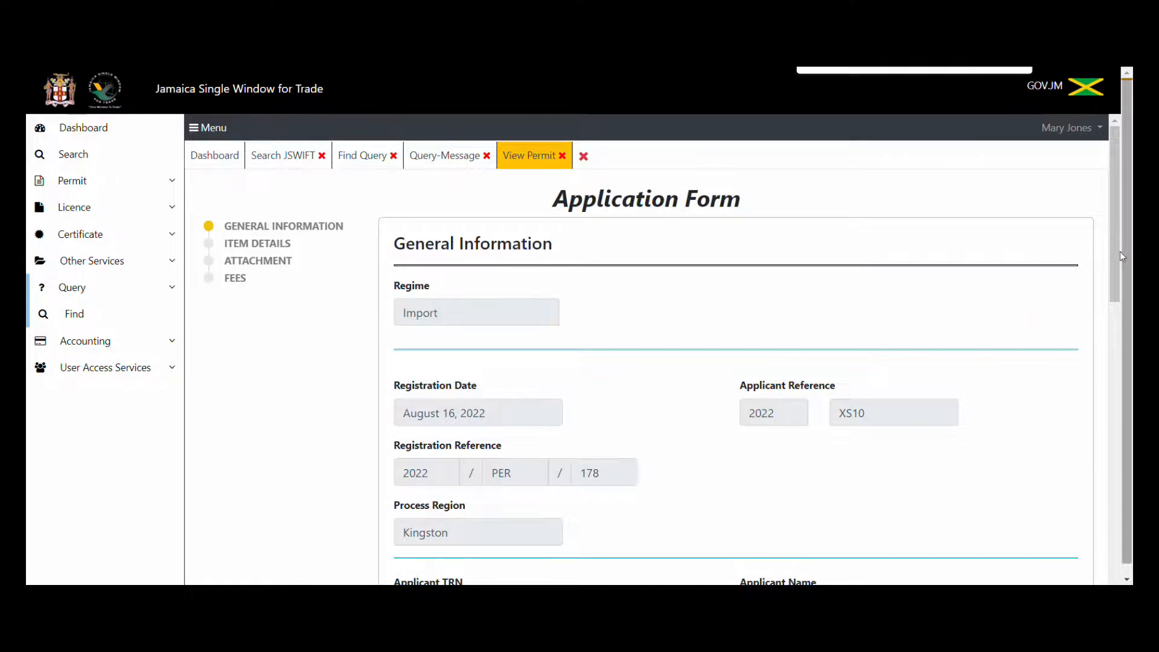
# On the Attachment step, add Supporting documents.pdf as a Commercial Invoice attachment.
pyautogui.moveTo(1120, 251)
pyautogui.mouseDown()
pyautogui.moveTo(1118, 544)
pyautogui.moveTo(1121, 245)
pyautogui.mouseUp()
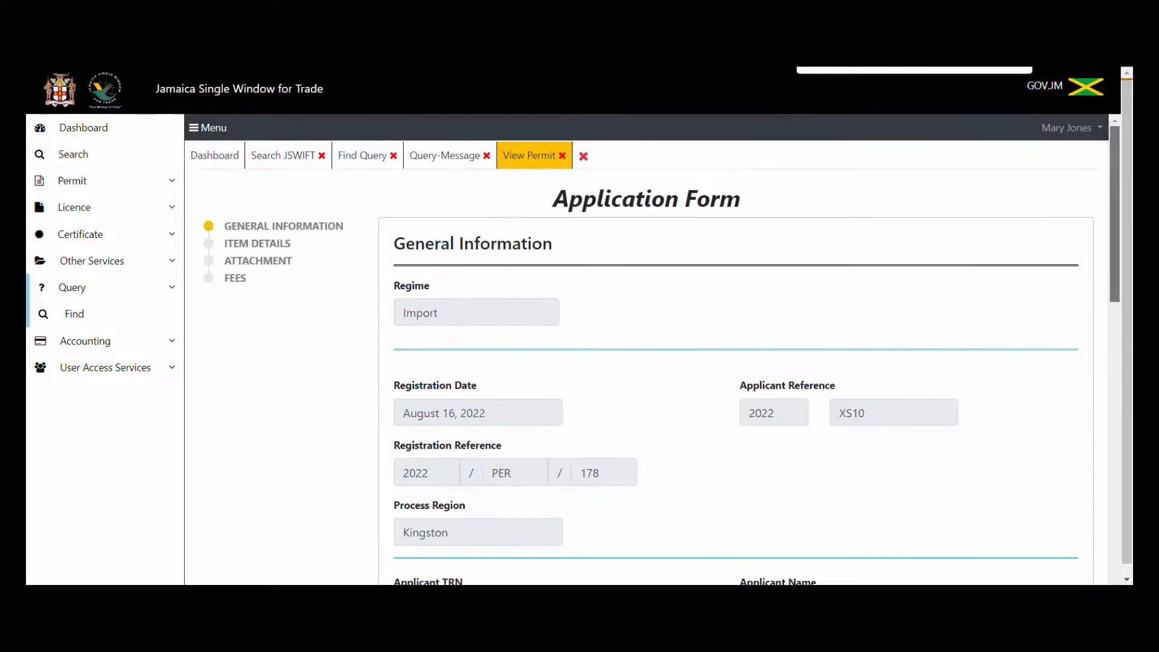
pyautogui.click(248, 263)
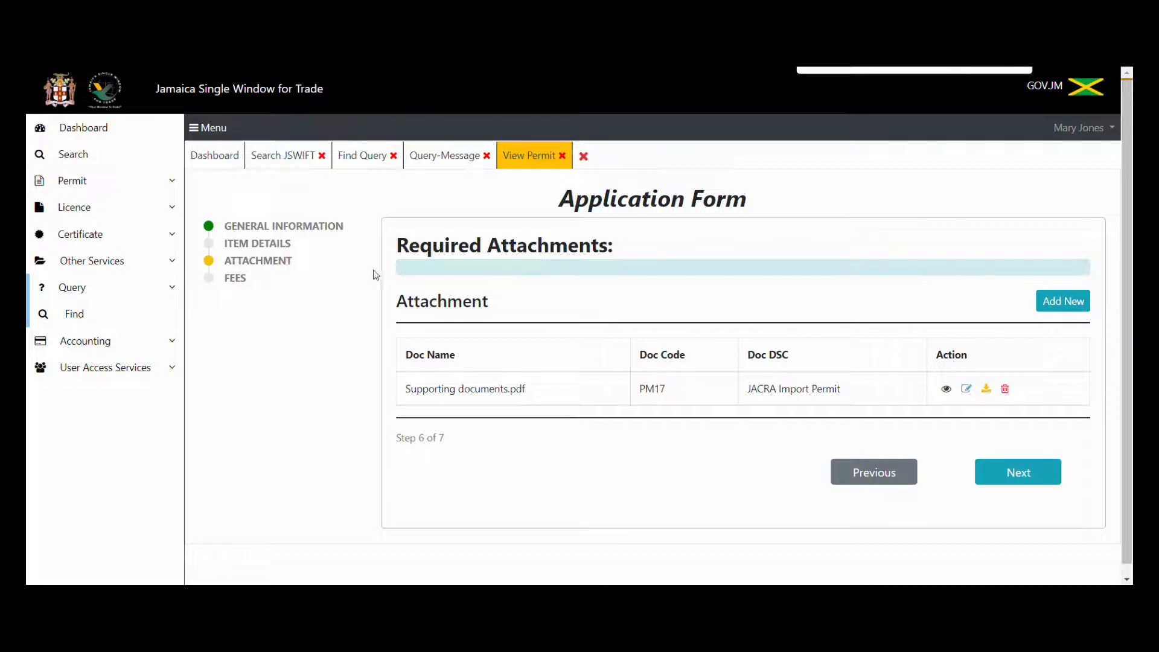
pyautogui.click(1052, 306)
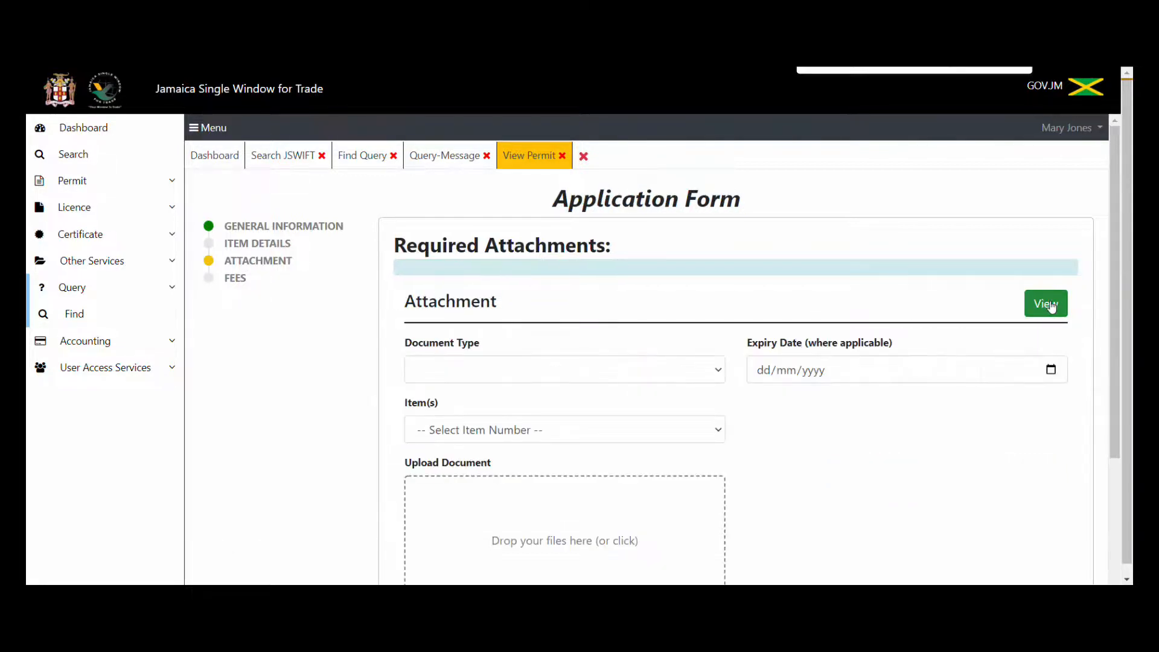
pyautogui.click(717, 376)
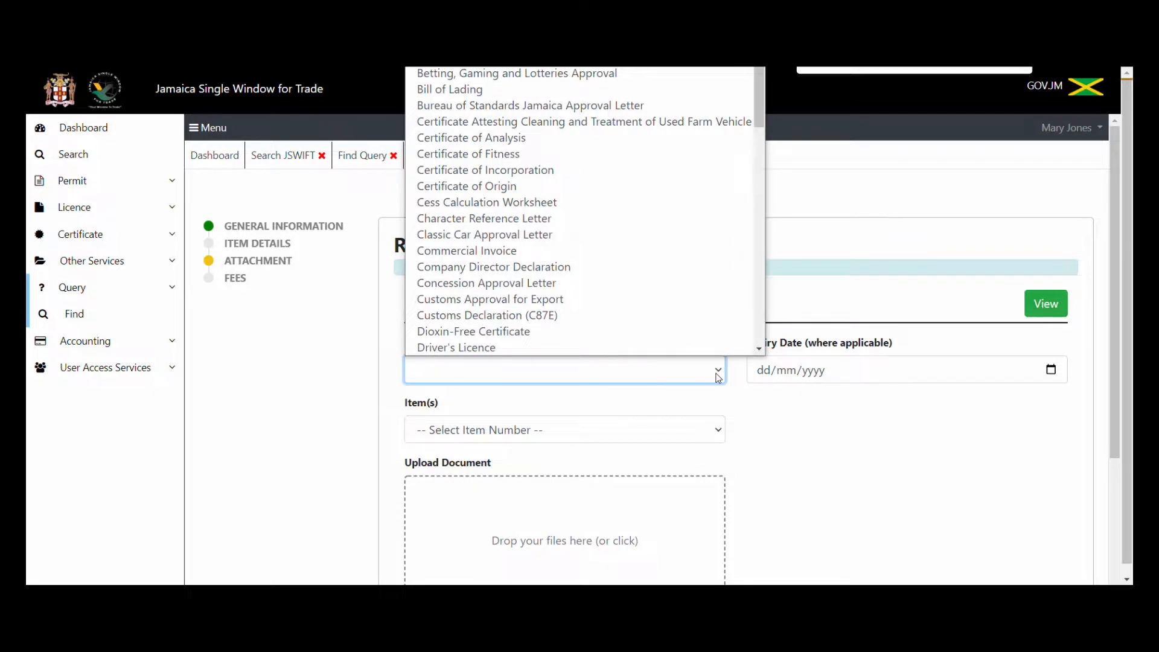
pyautogui.click(645, 251)
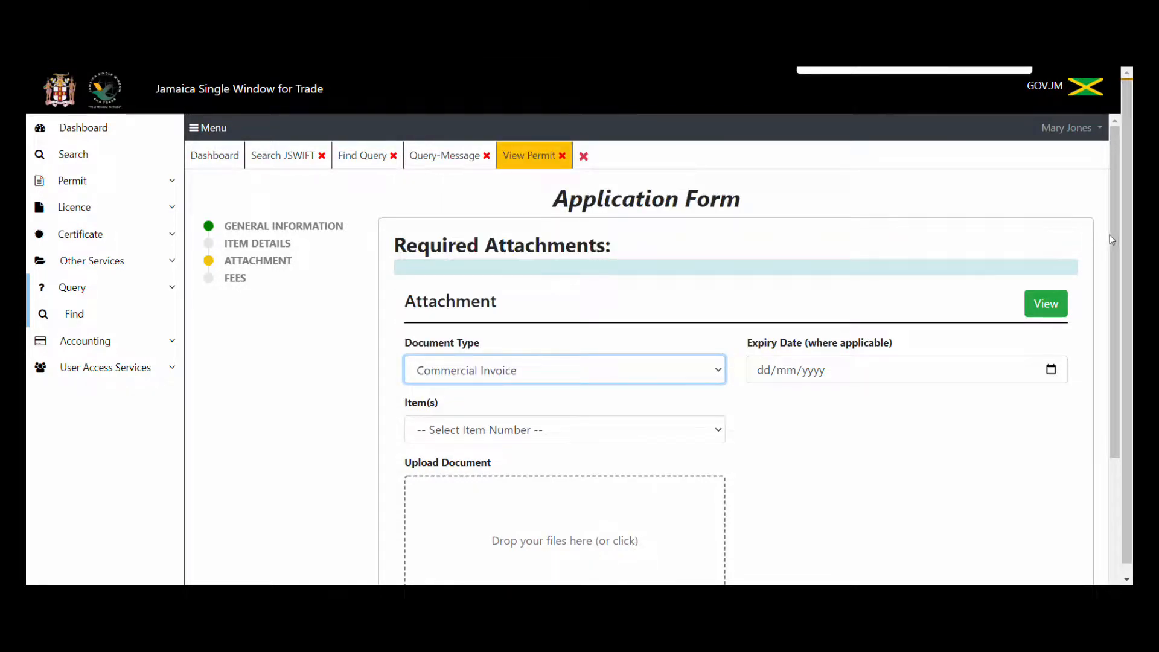
pyautogui.moveTo(1113, 235); pyautogui.dragTo(737, 345)
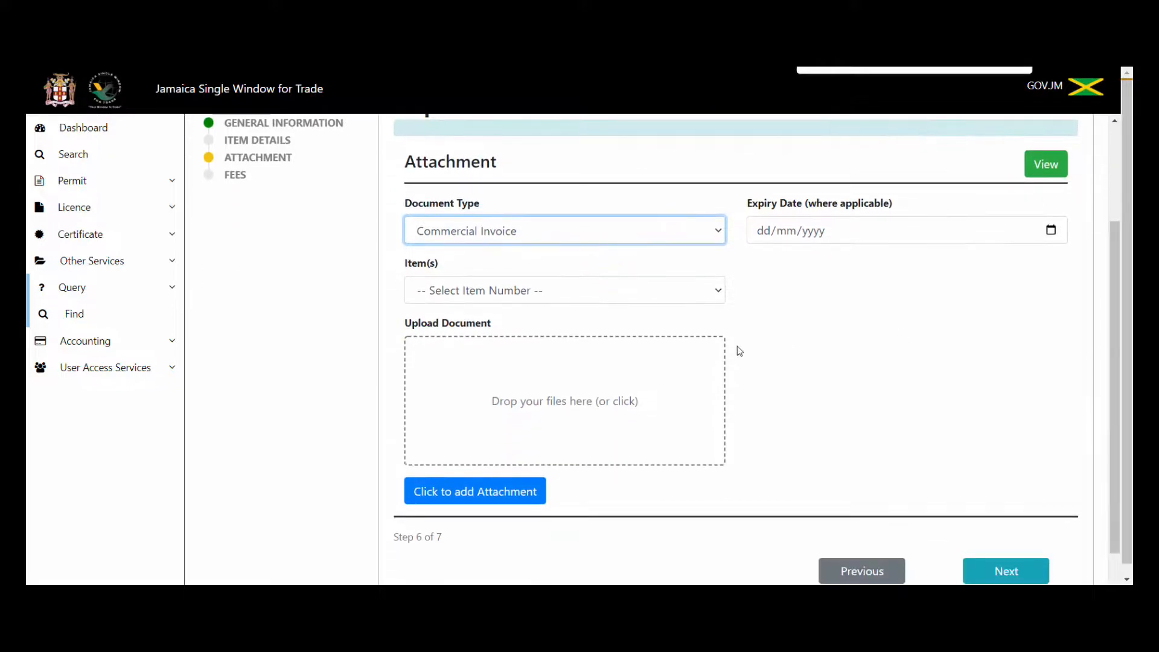
pyautogui.click(562, 400)
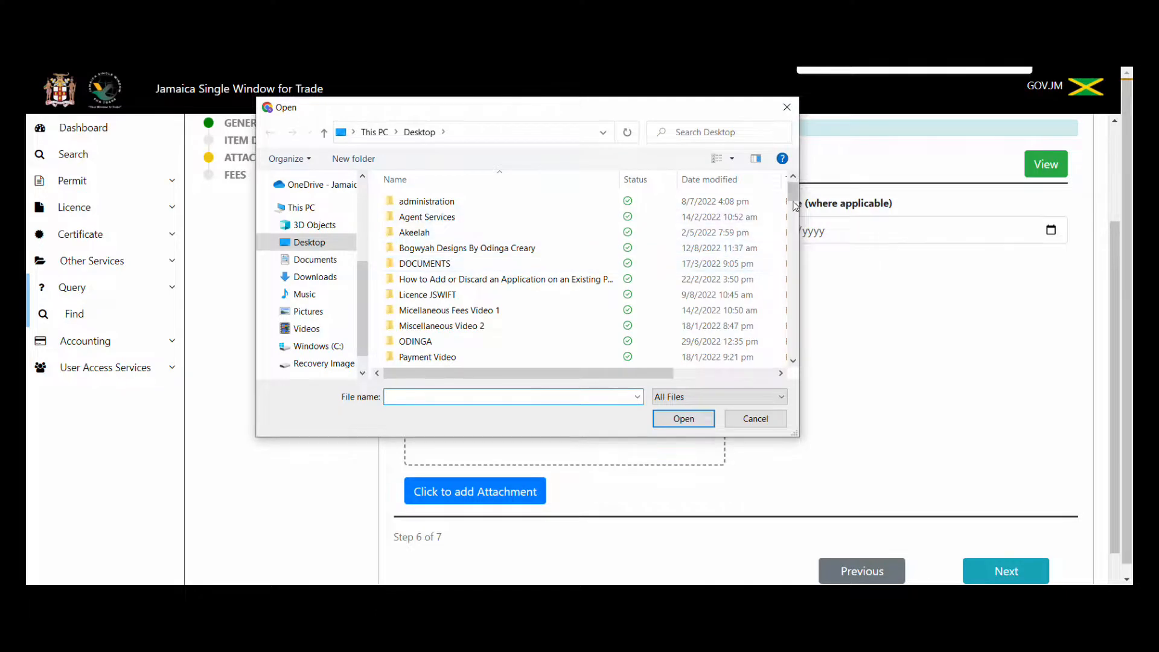
pyautogui.moveTo(793, 201); pyautogui.dragTo(783, 396)
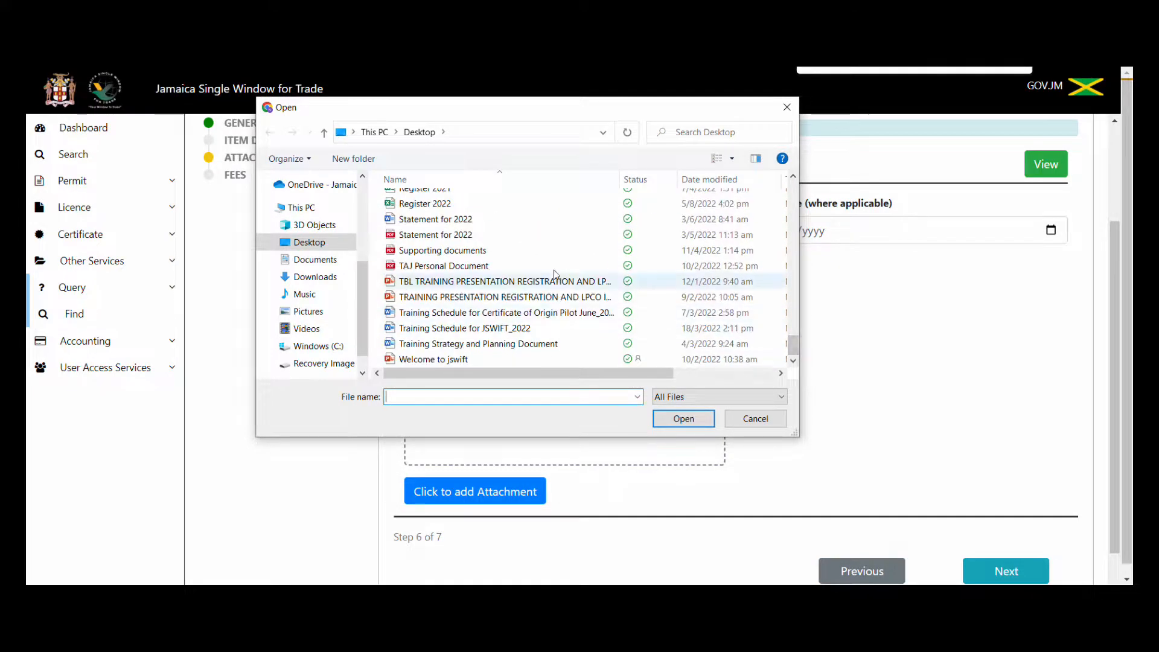
pyautogui.click(518, 250)
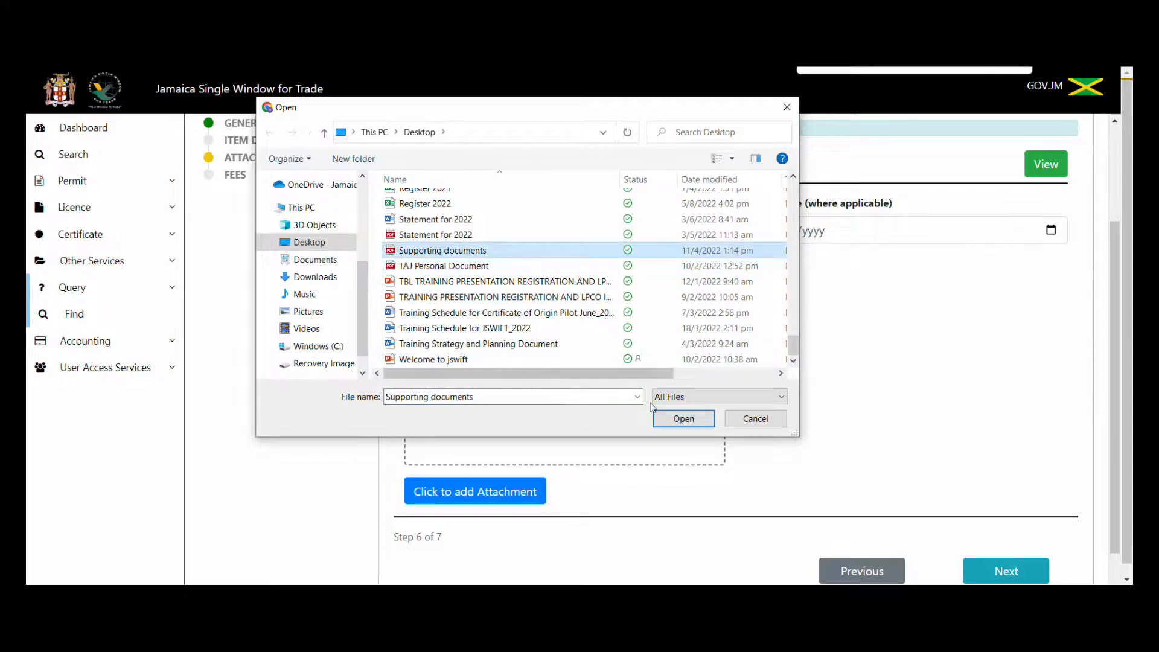
pyautogui.click(681, 419)
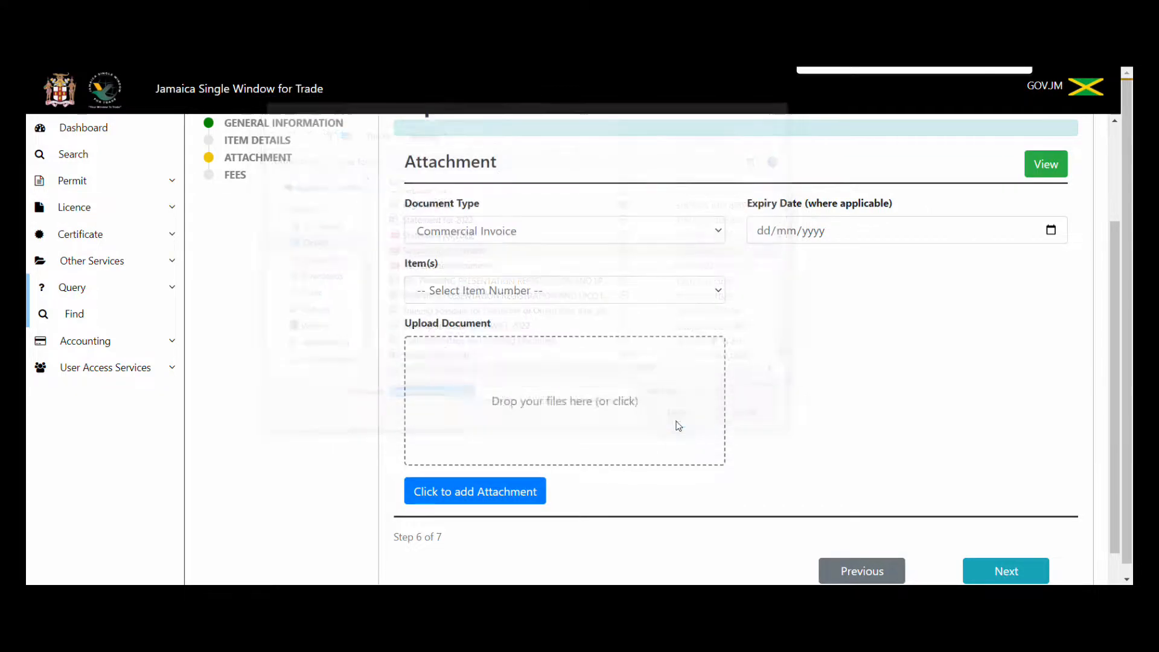
pyautogui.click(474, 492)
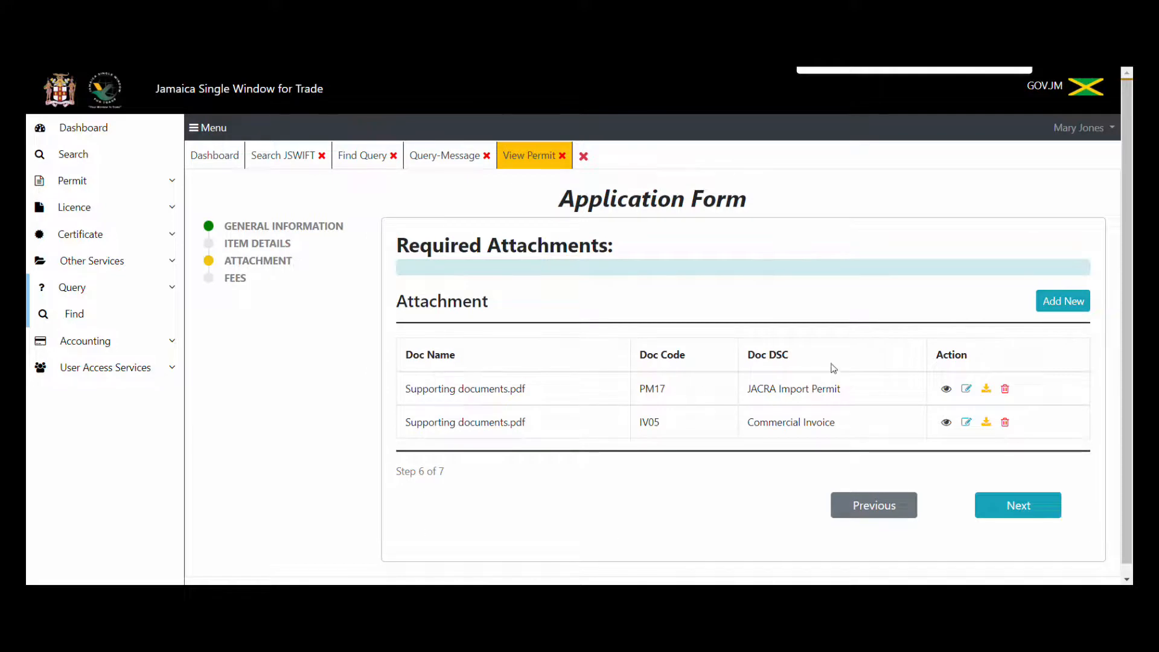
pyautogui.click(1066, 305)
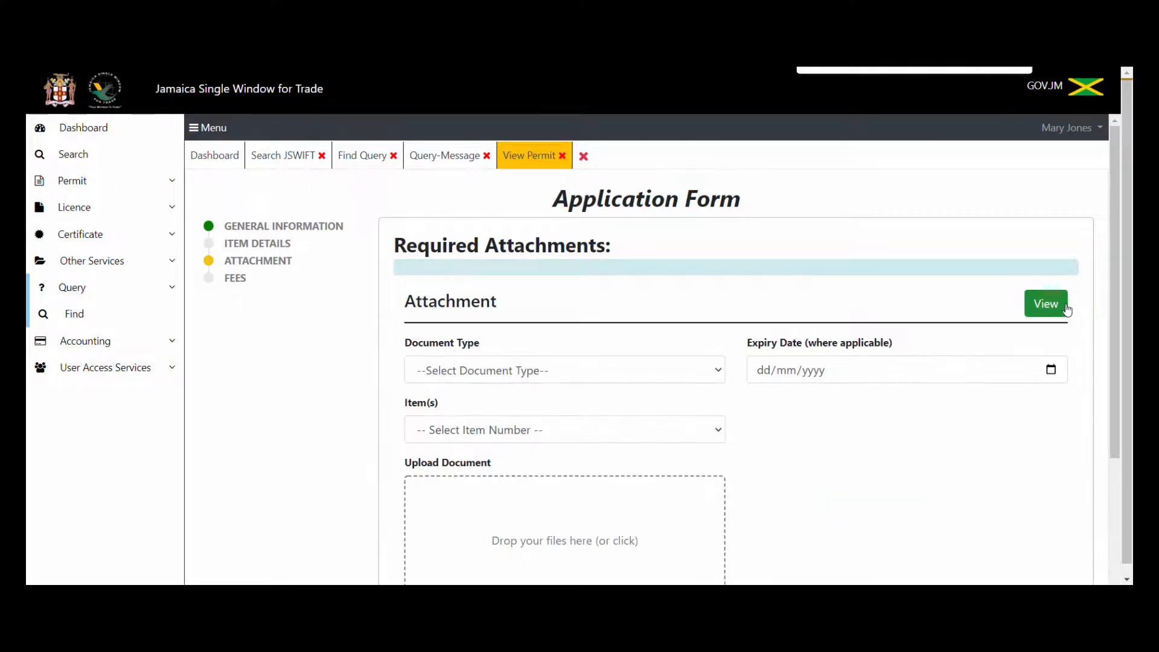
# Attach Supporting documents.pdf as Bill of Lading (BL01) and continue to the Fees step.
pyautogui.click(716, 373)
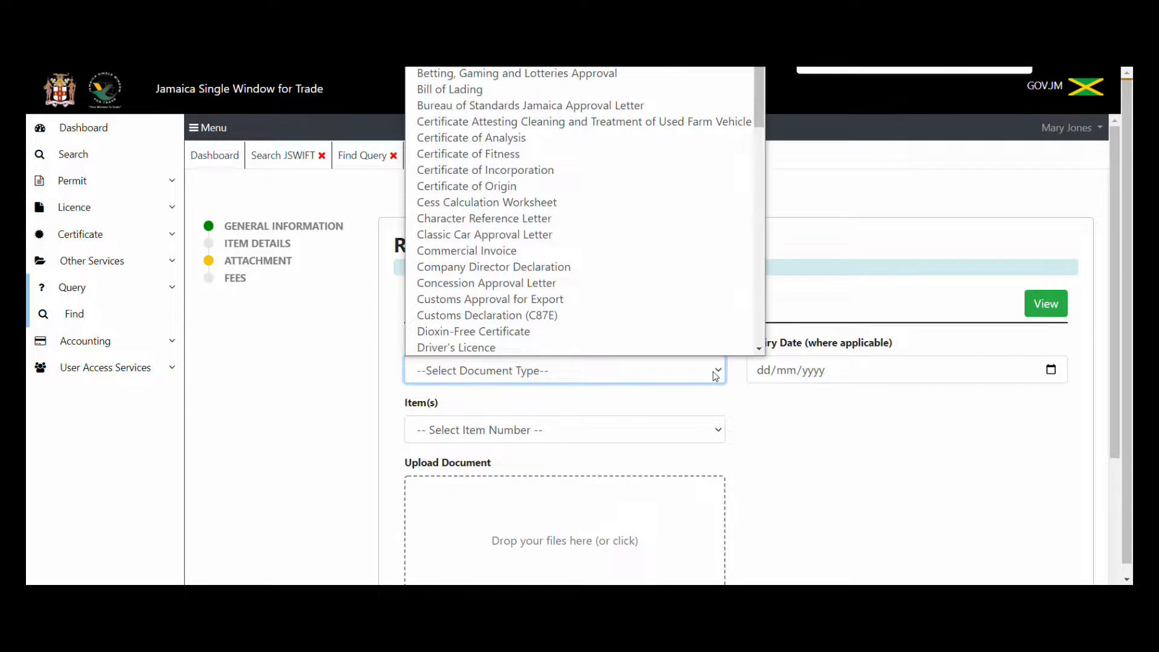
pyautogui.click(551, 89)
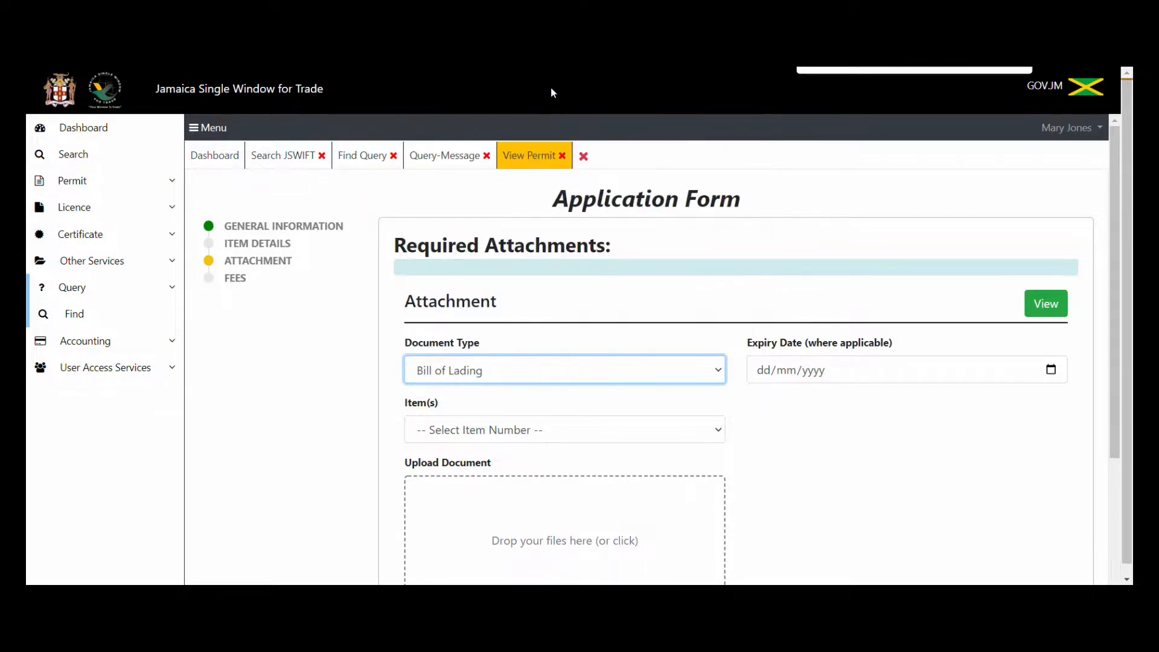
pyautogui.click(469, 509)
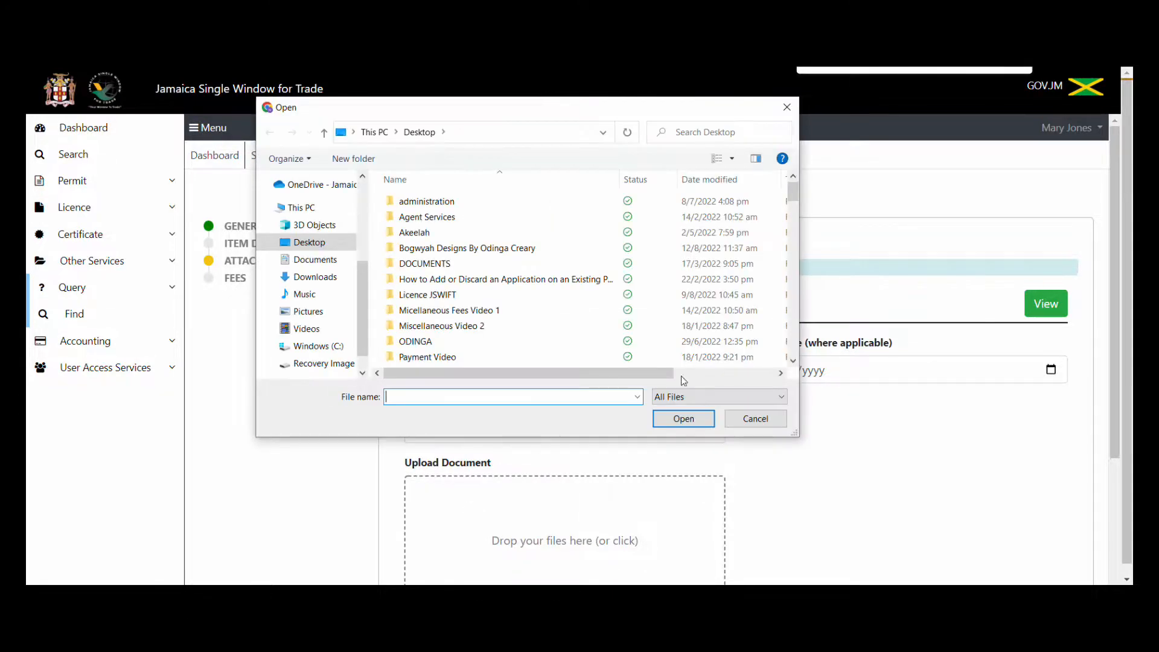
pyautogui.moveTo(793, 196); pyautogui.dragTo(796, 358)
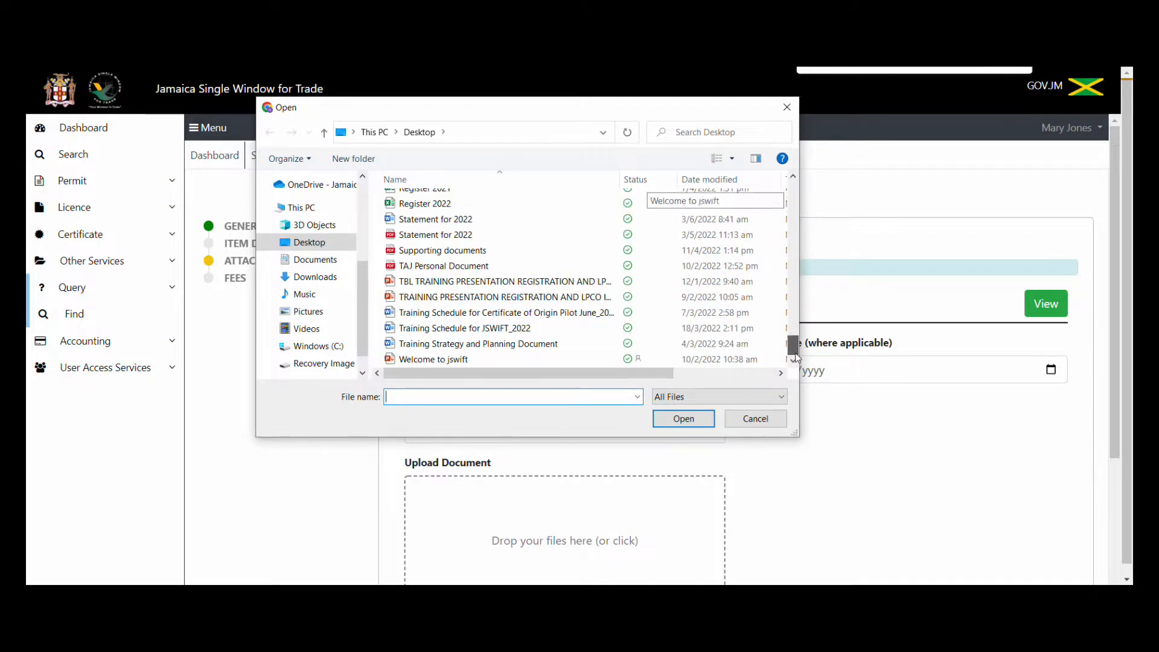
pyautogui.click(528, 251)
pyautogui.click(672, 419)
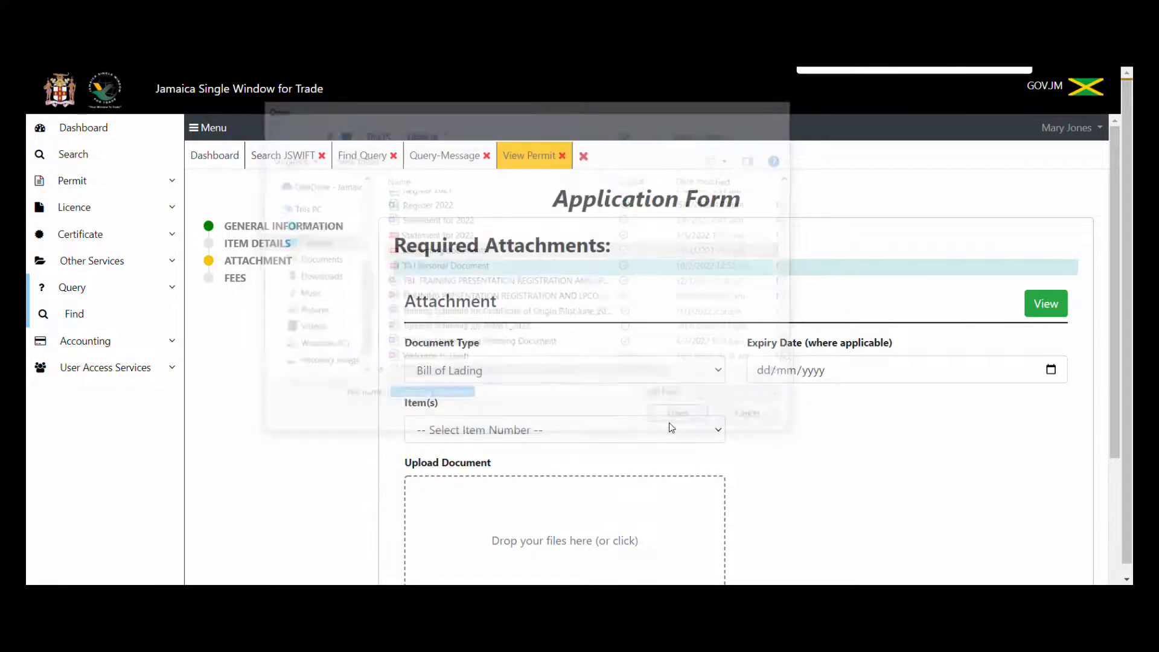
pyautogui.moveTo(1117, 332); pyautogui.dragTo(1119, 464)
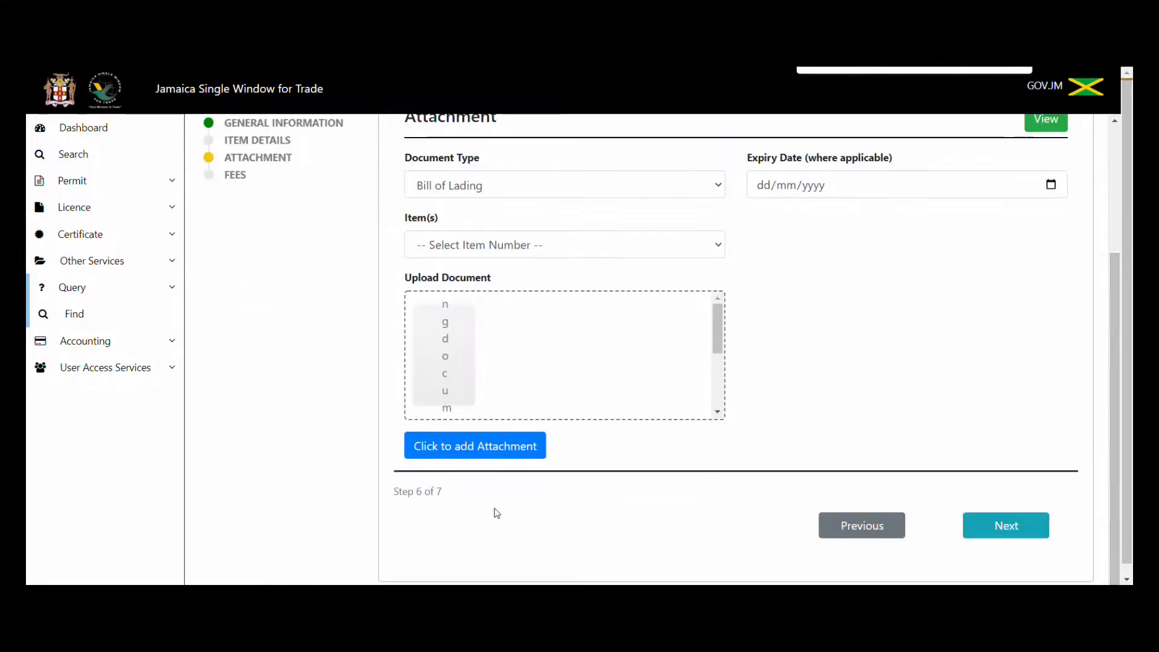
pyautogui.click(462, 447)
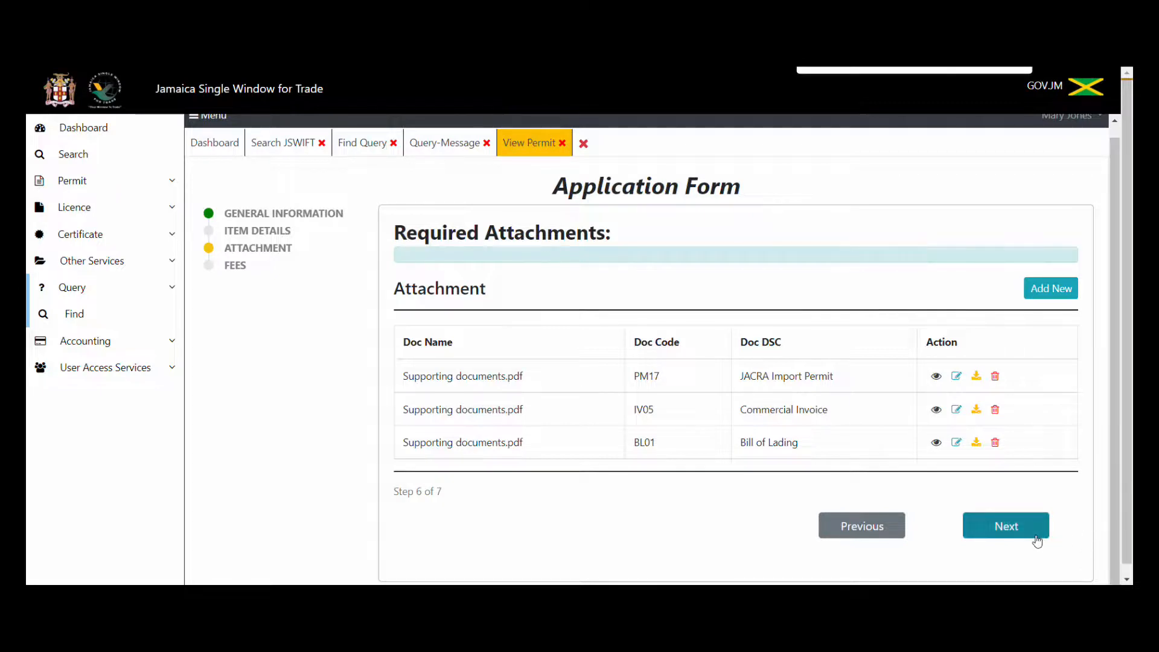
pyautogui.click(1007, 527)
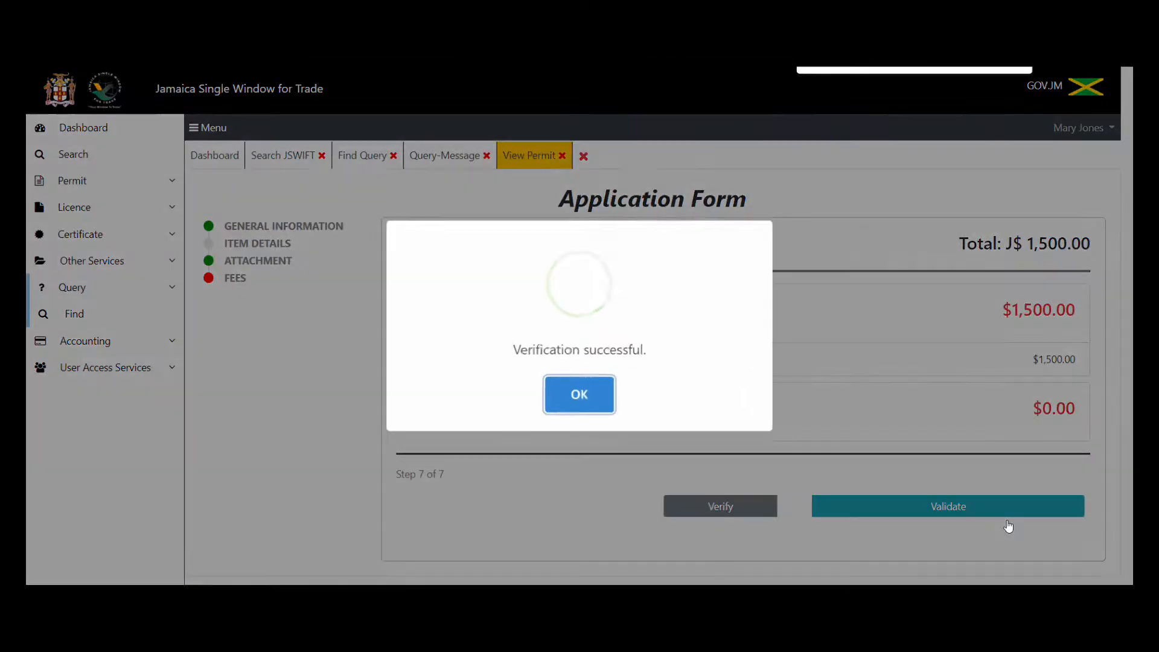
# Validate and resubmit permit application 2022/PER/178.
pyautogui.click(593, 389)
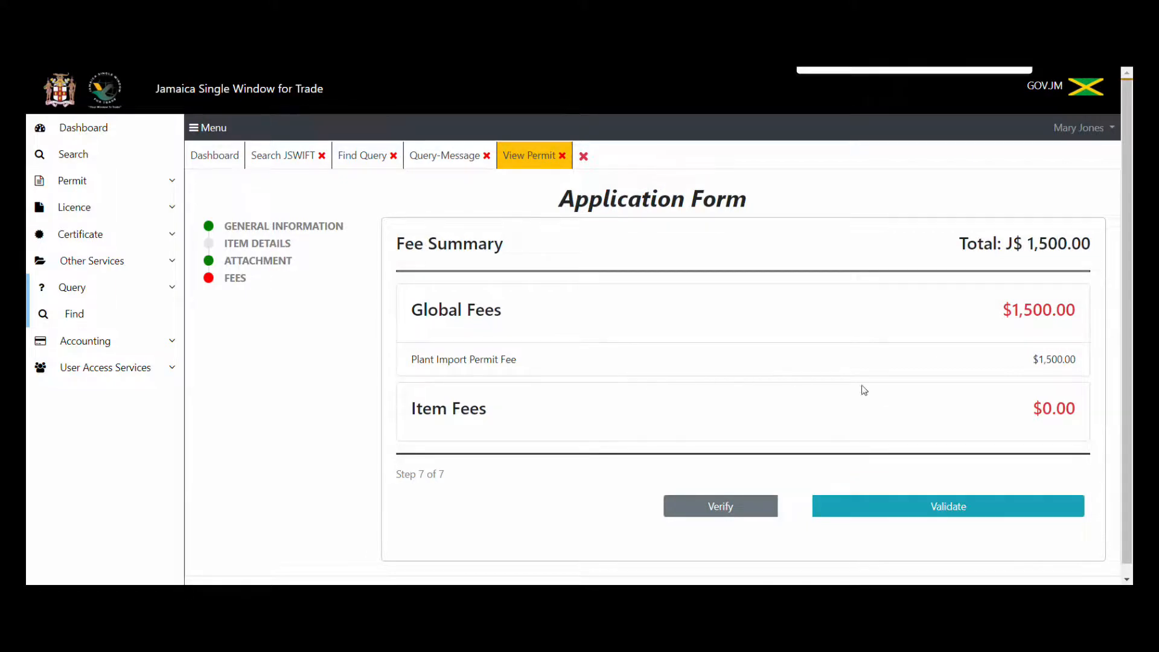
pyautogui.click(901, 511)
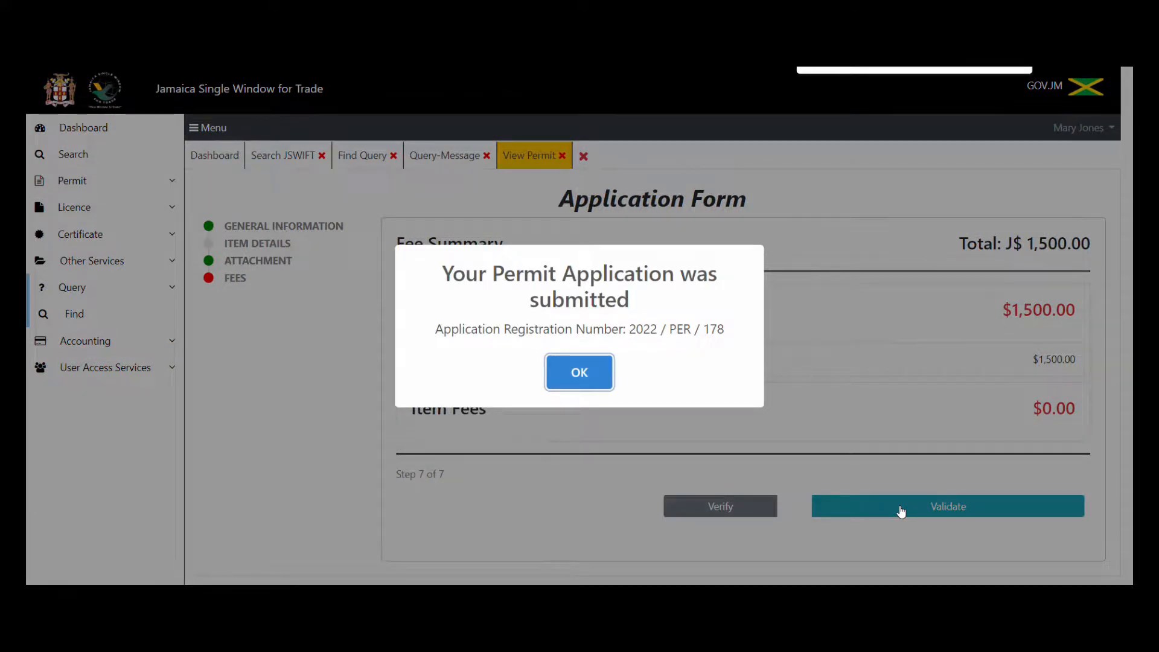
pyautogui.click(579, 372)
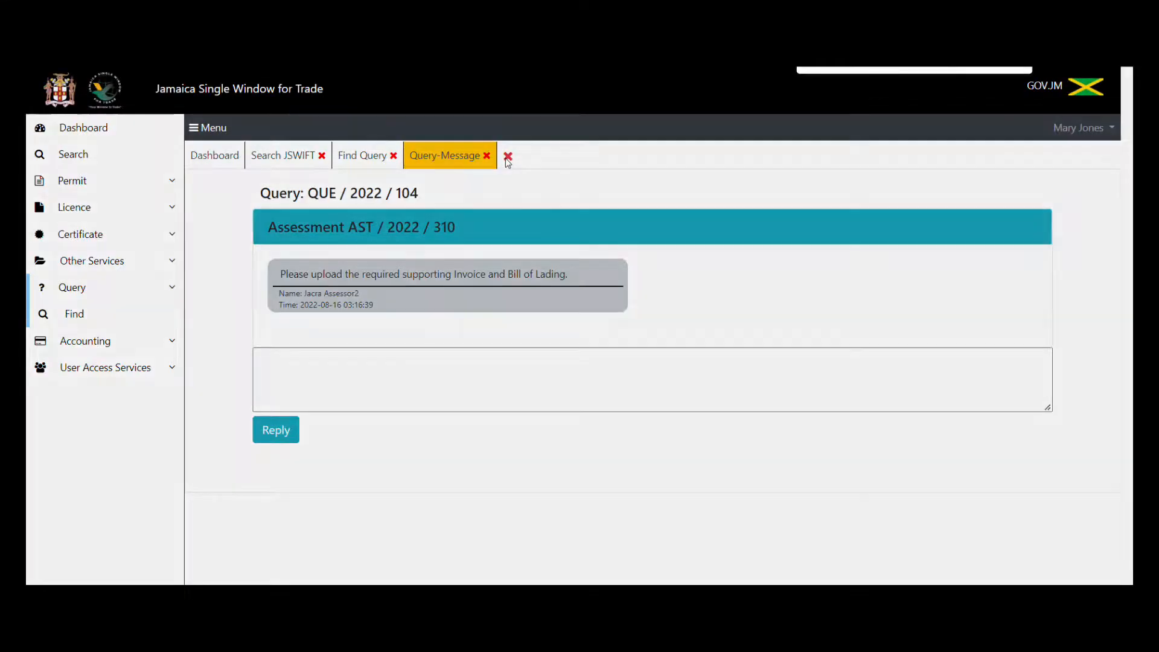
# Close all open tabs to return to the Trader Dashboard.
pyautogui.click(508, 157)
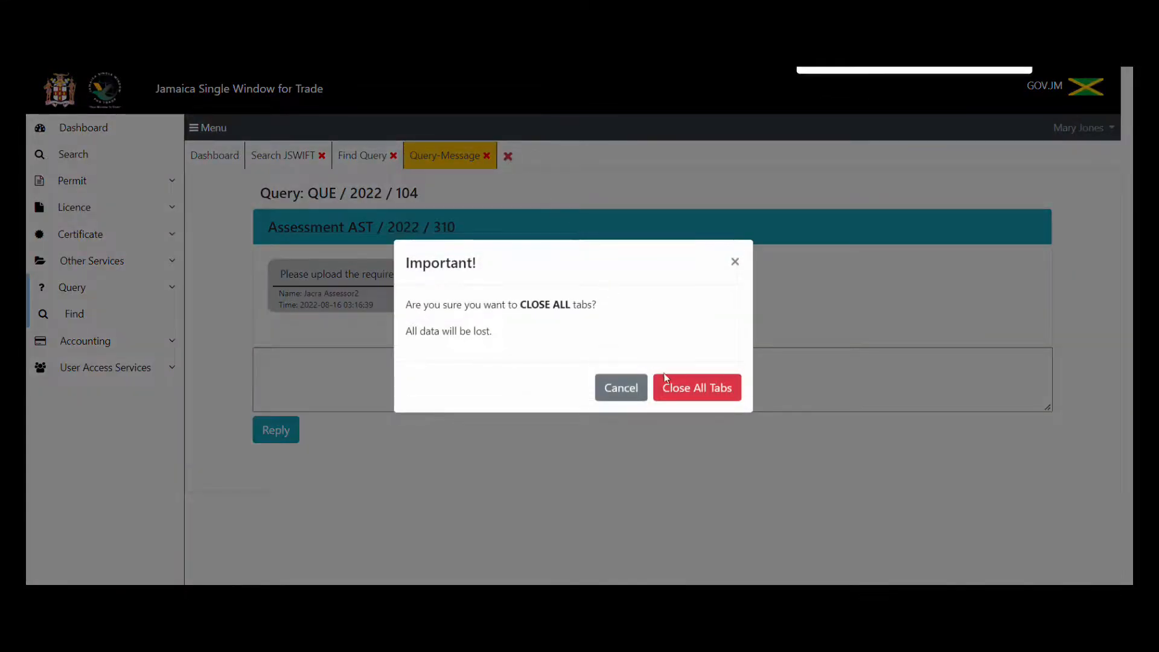
pyautogui.click(682, 390)
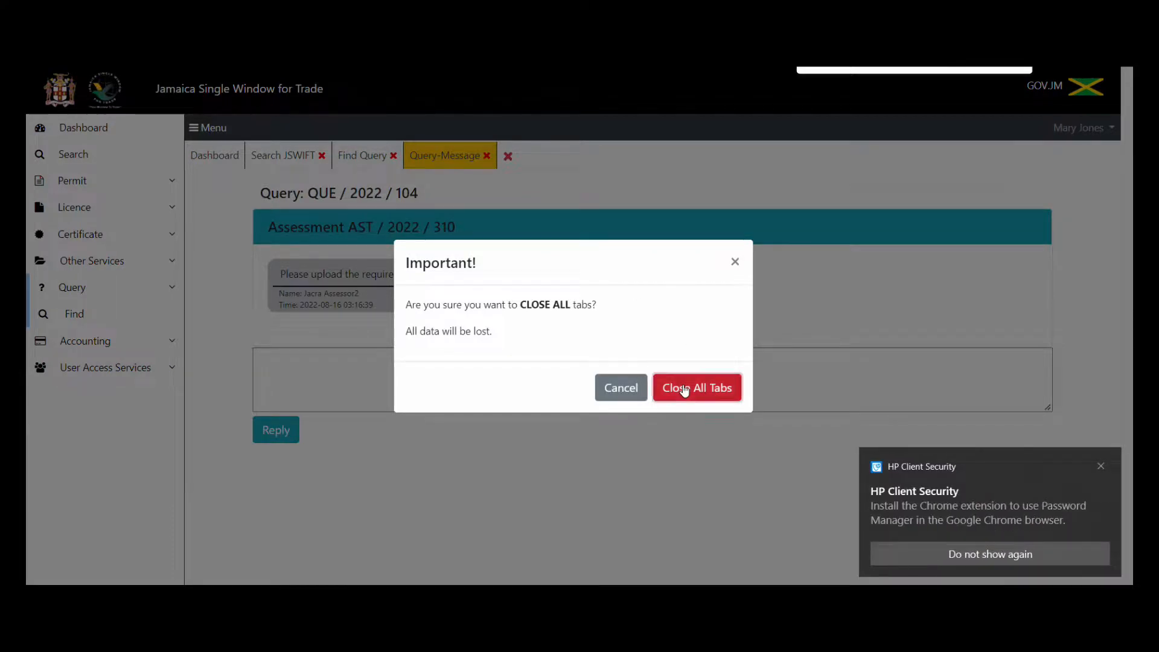
pyautogui.click(1103, 468)
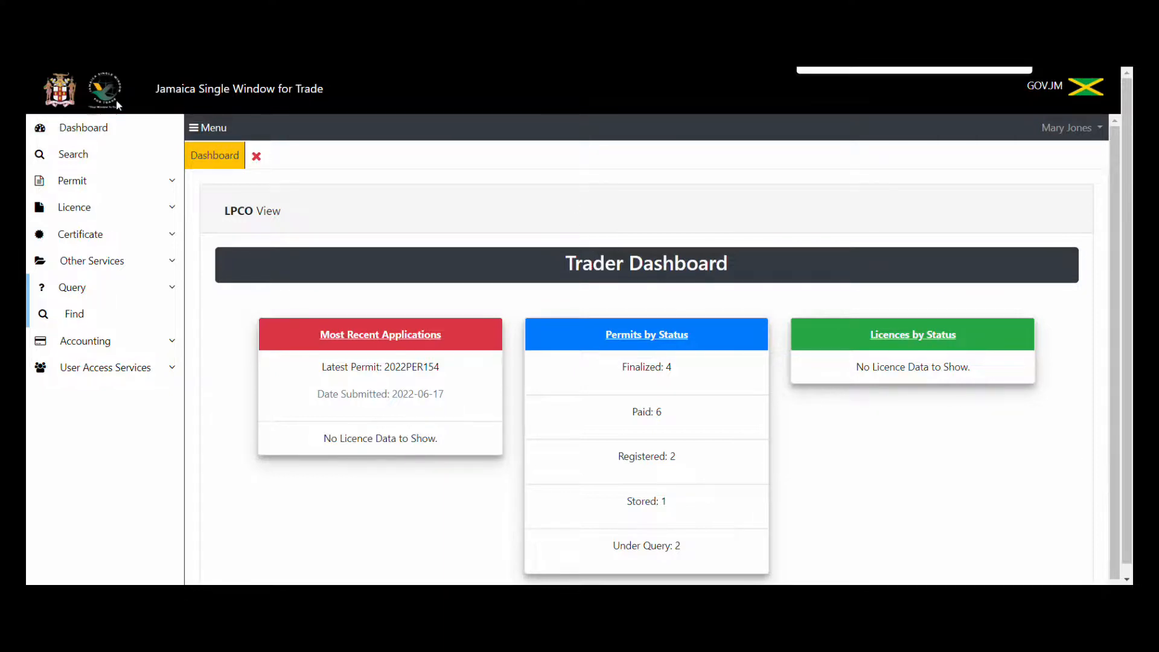
# Search permit 2022/178, confirm it shows Paid, and view its attachments list.
pyautogui.click(112, 152)
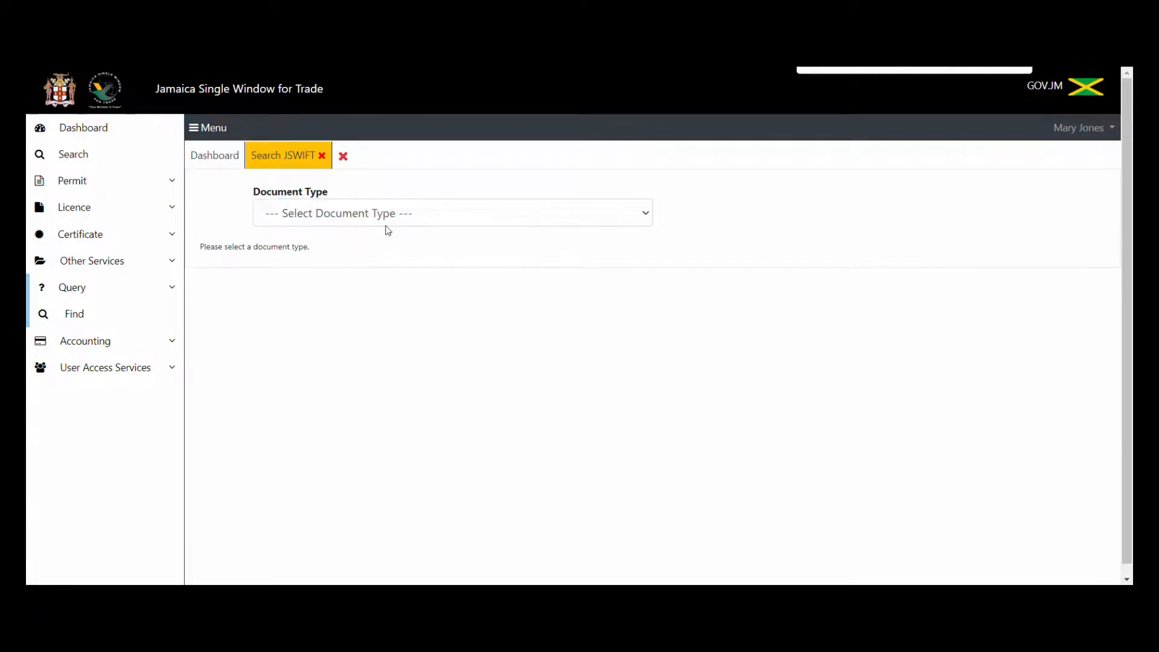
pyautogui.click(388, 222)
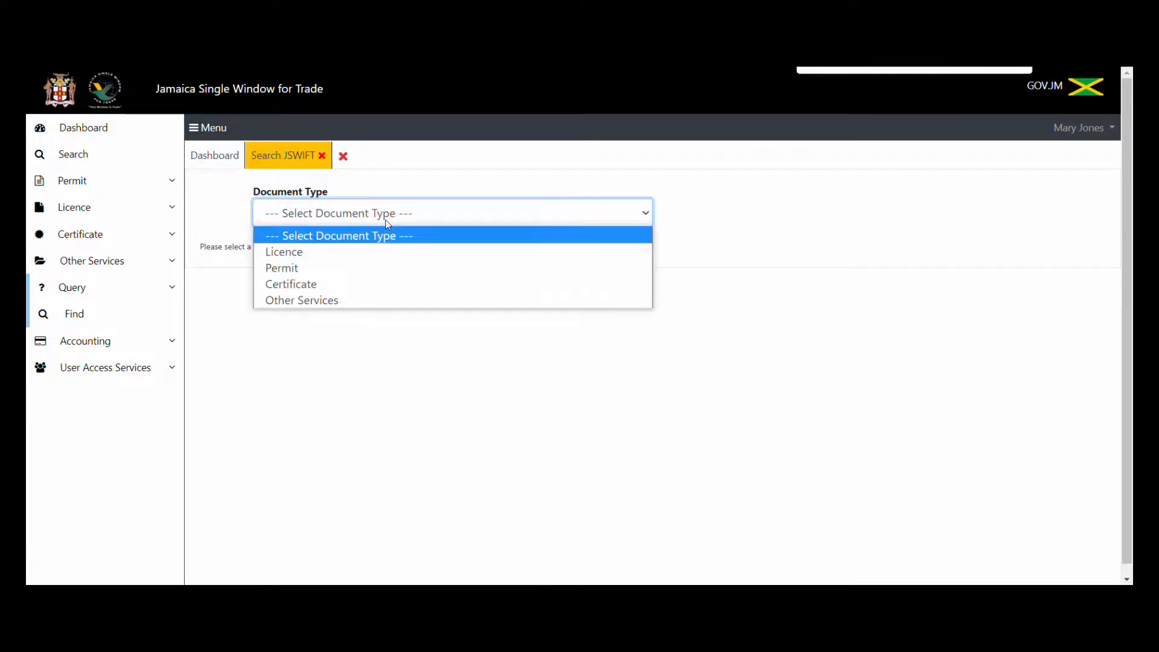
pyautogui.click(356, 267)
pyautogui.click(366, 288)
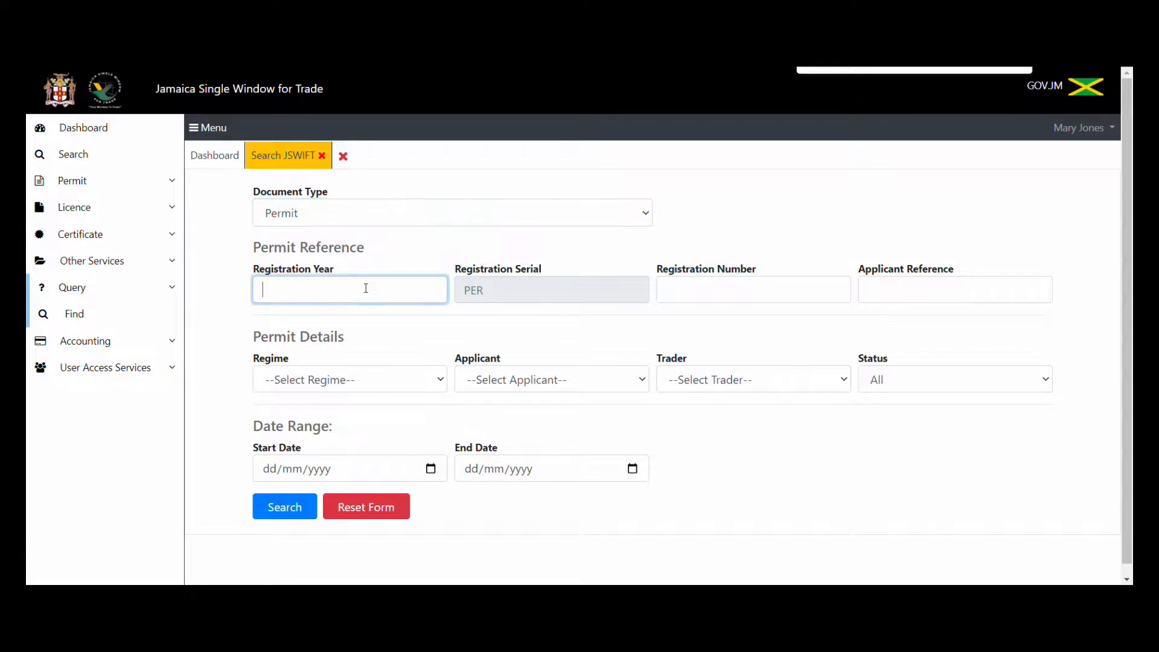
pyautogui.write('2022')
pyautogui.click(670, 299)
pyautogui.write('178')
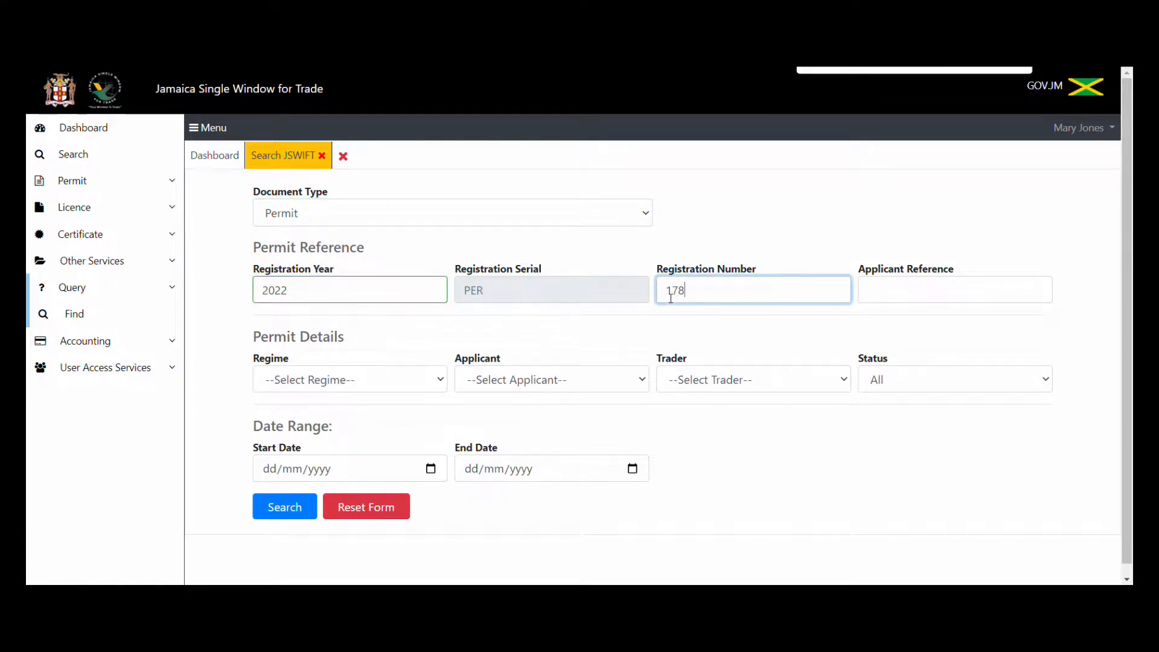
pyautogui.click(285, 516)
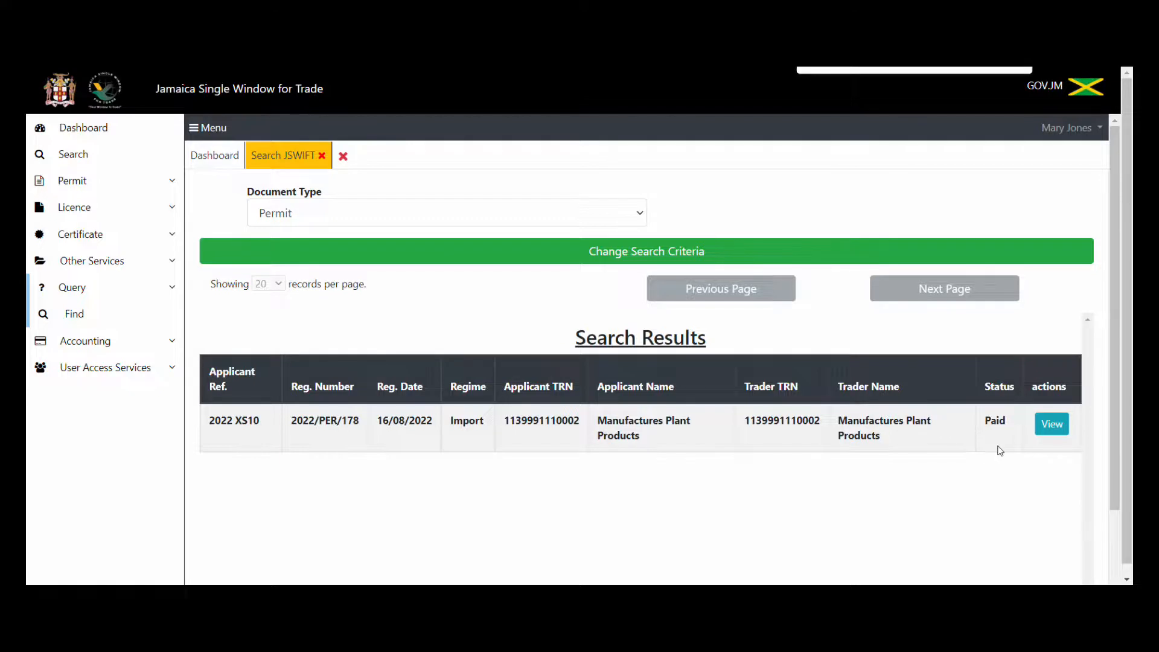
pyautogui.click(1050, 425)
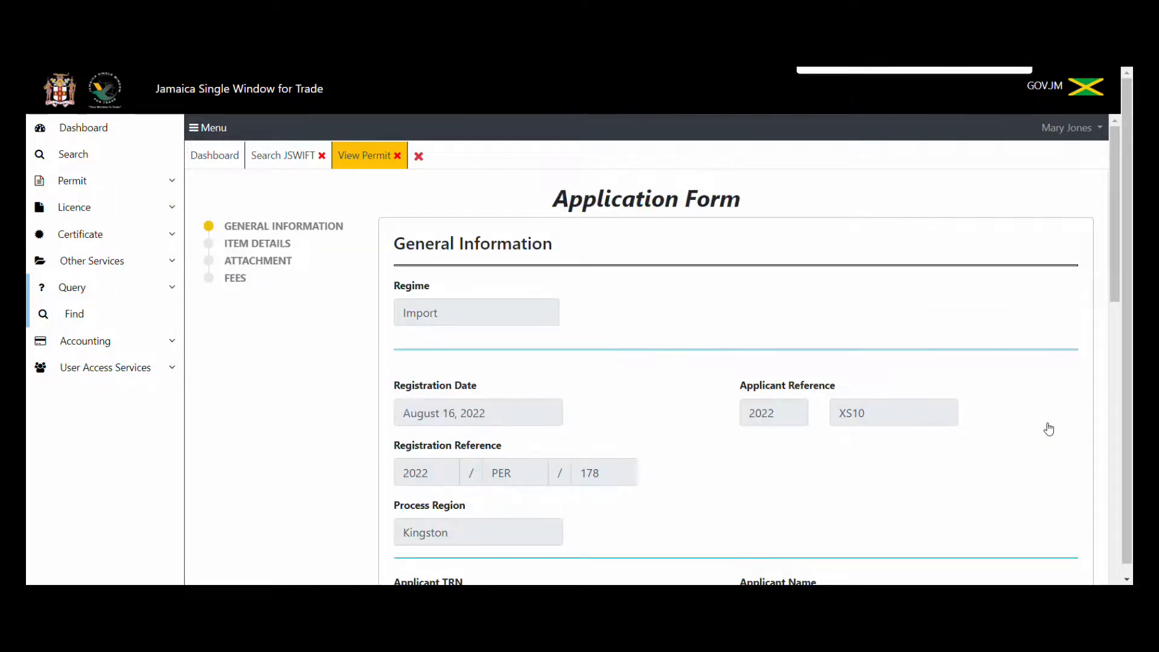
pyautogui.click(269, 262)
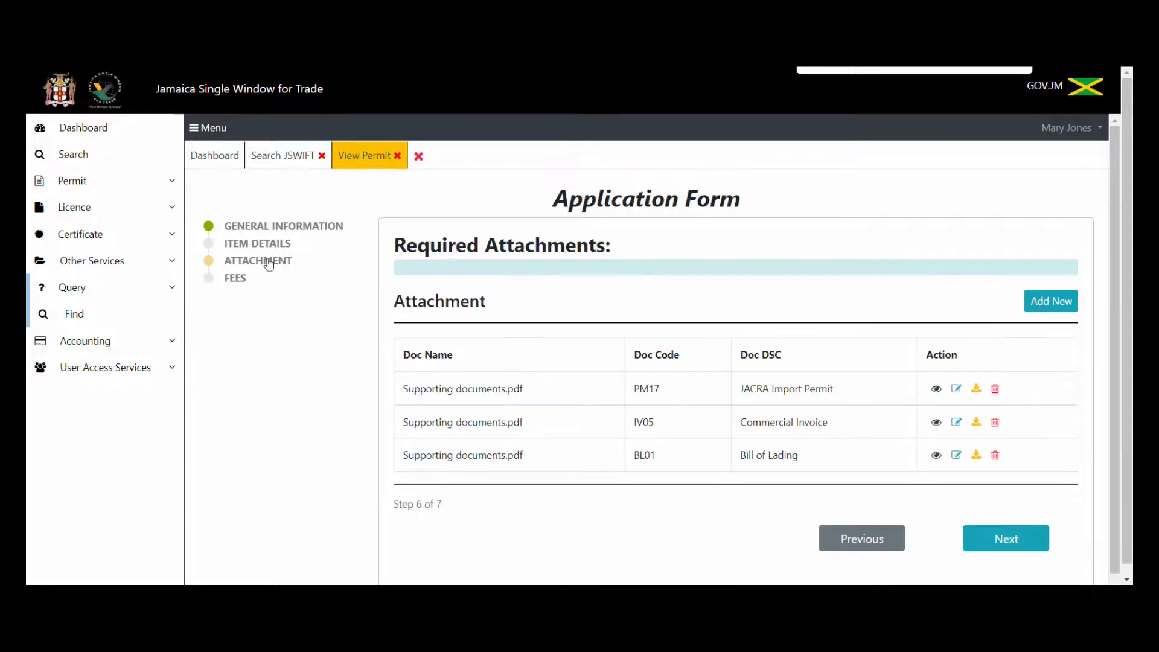
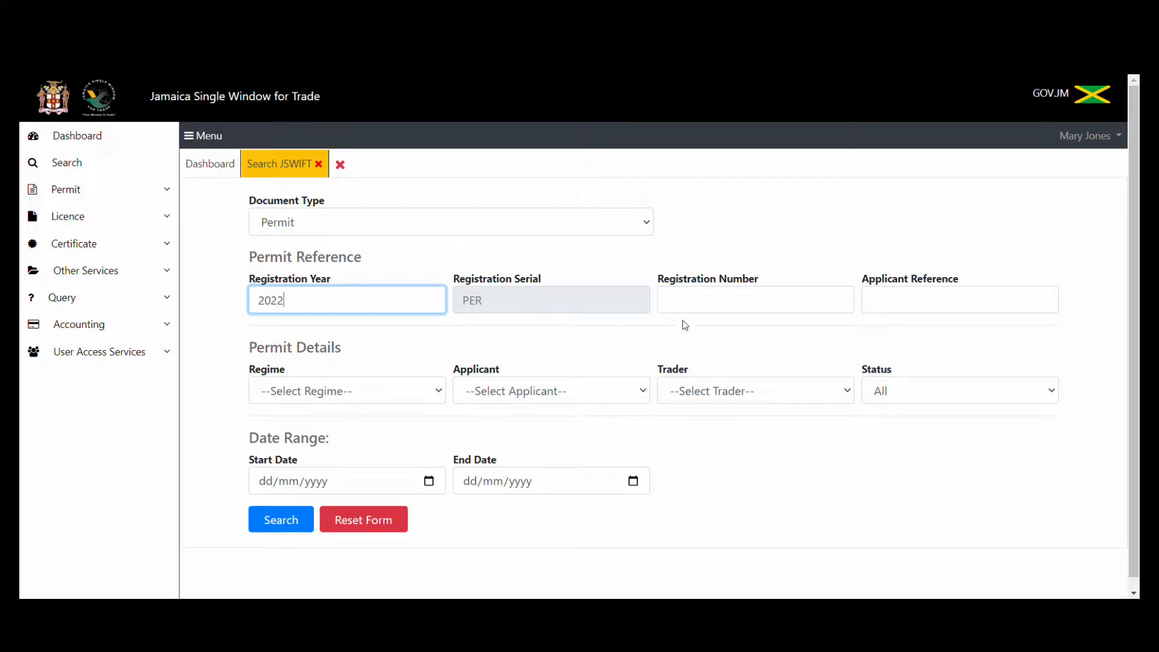
# Search for registration number 178 and open permit 2022/PER/178 for viewing.
pyautogui.click(679, 299)
pyautogui.write('178')
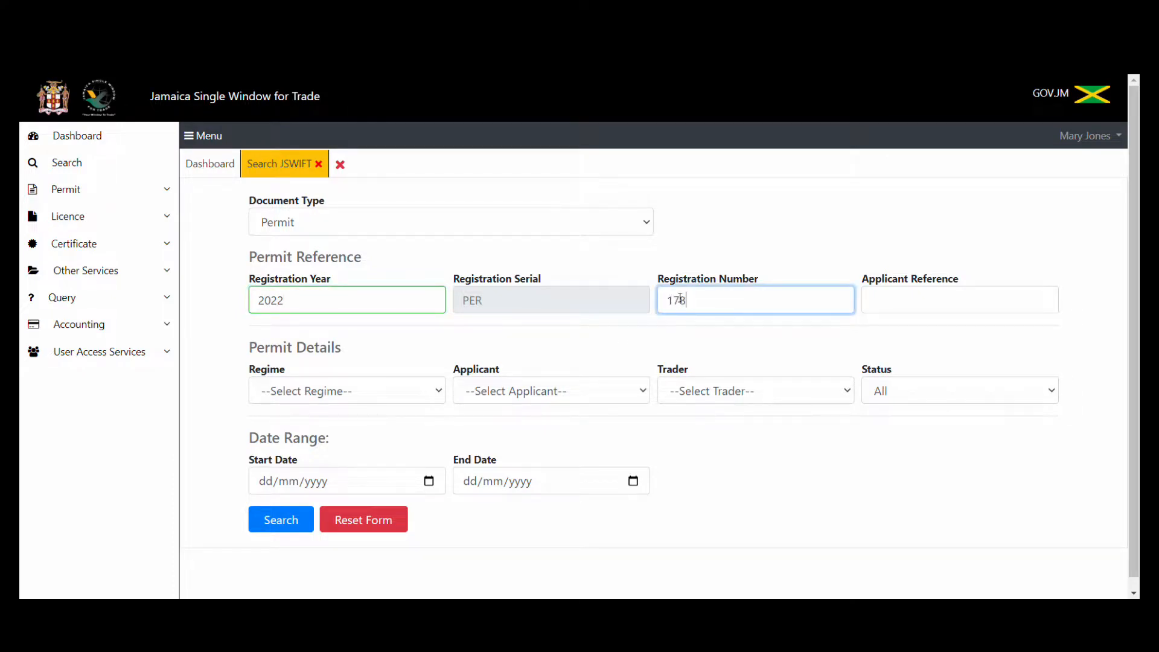
pyautogui.click(270, 527)
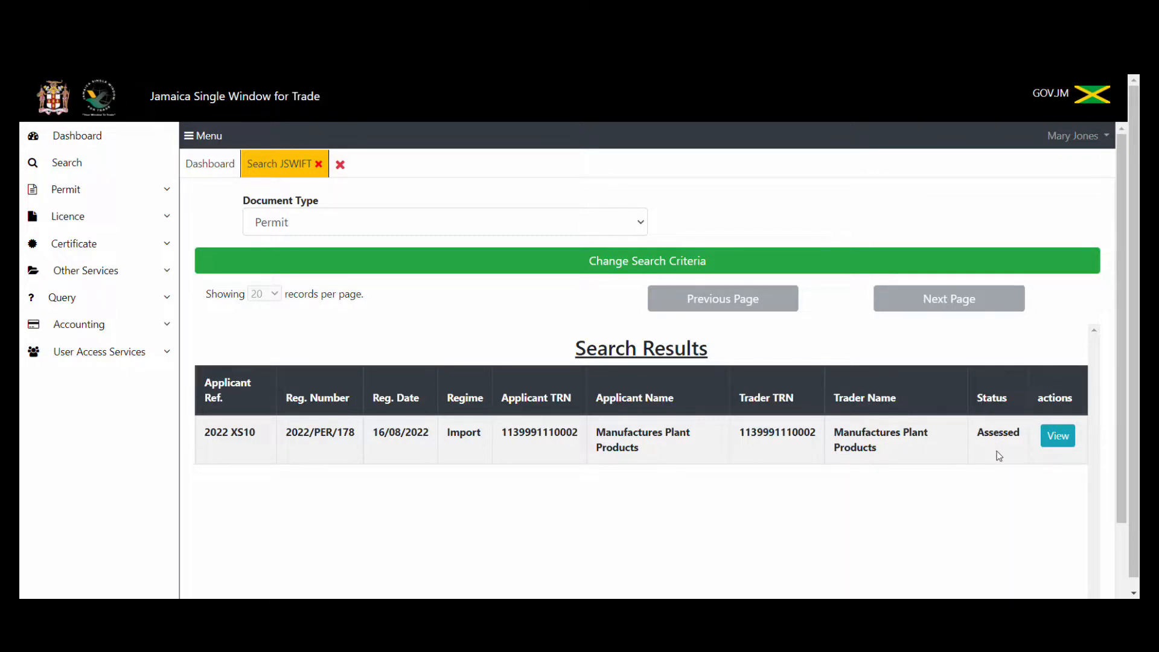
pyautogui.click(1058, 437)
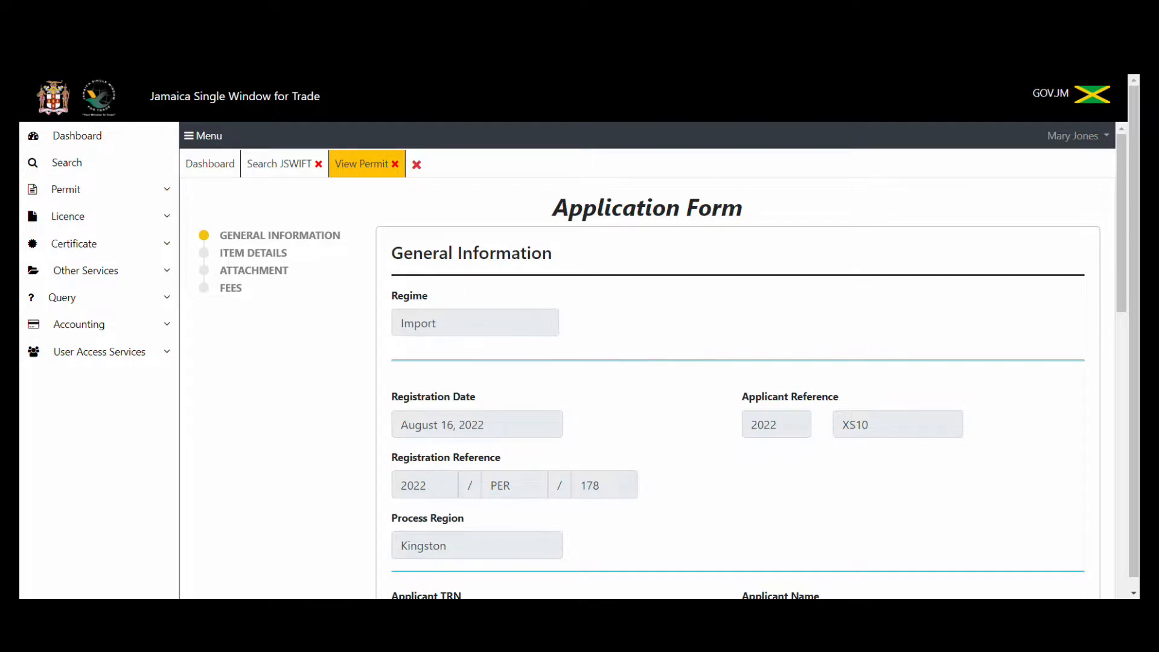
# Jump to the permit's FEES step to review the J$ 15,000.00 total, dismissing the verification message.
pyautogui.moveTo(1116, 240)
pyautogui.mouseDown()
pyautogui.moveTo(1123, 561)
pyautogui.moveTo(1127, 235)
pyautogui.mouseUp()
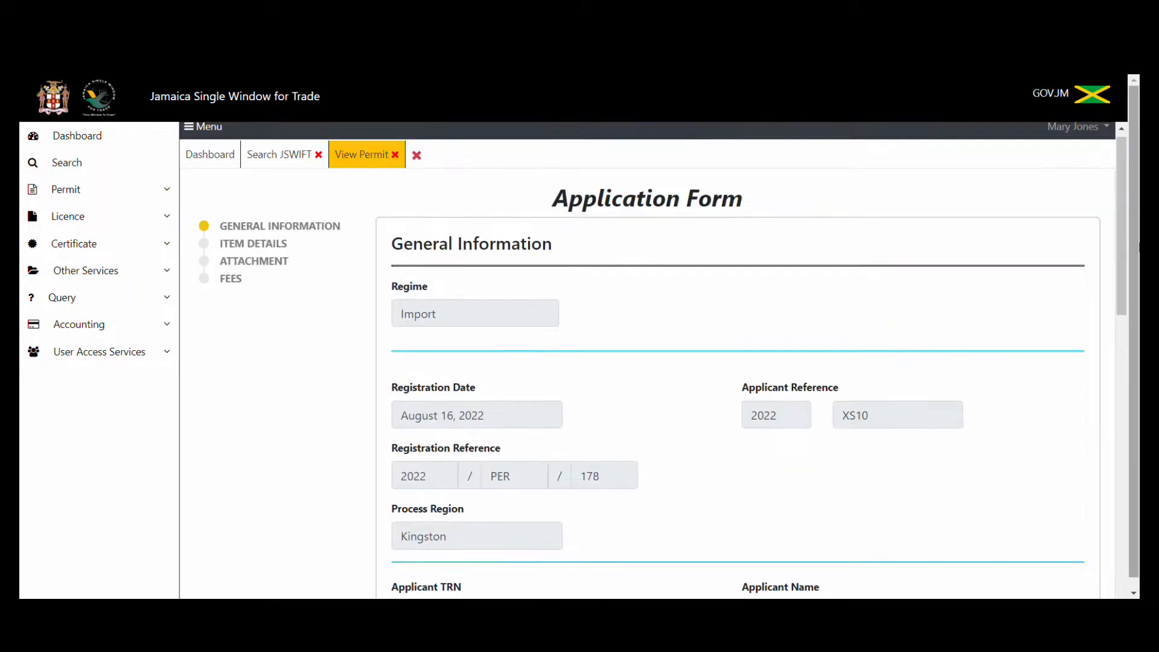
pyautogui.click(228, 282)
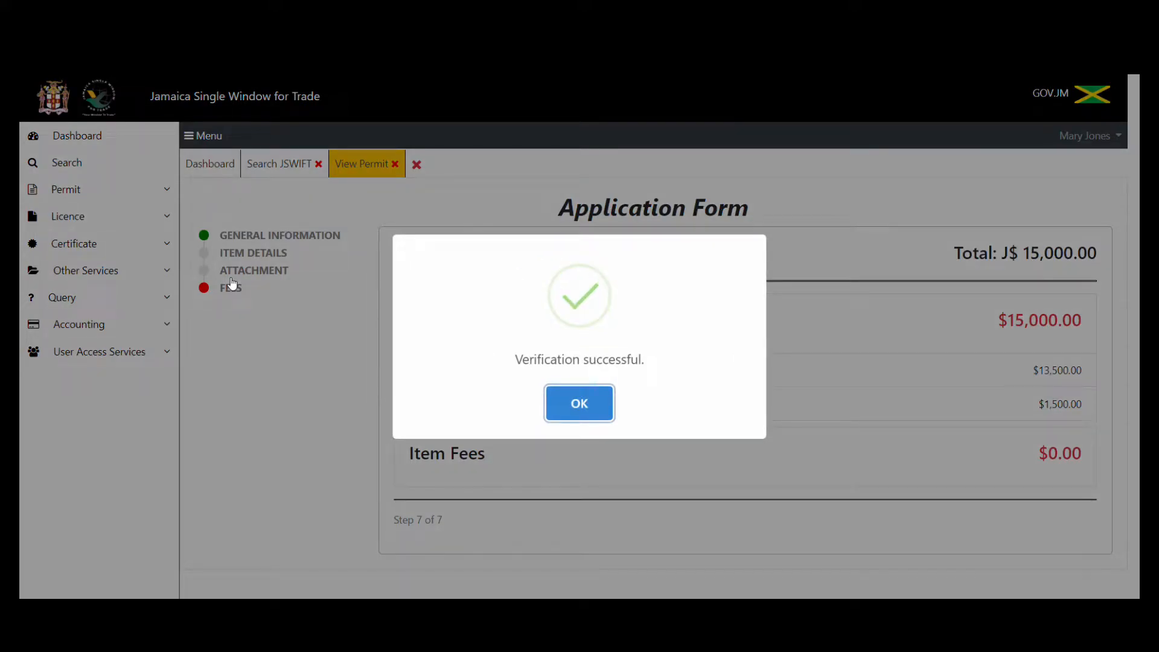
pyautogui.click(559, 409)
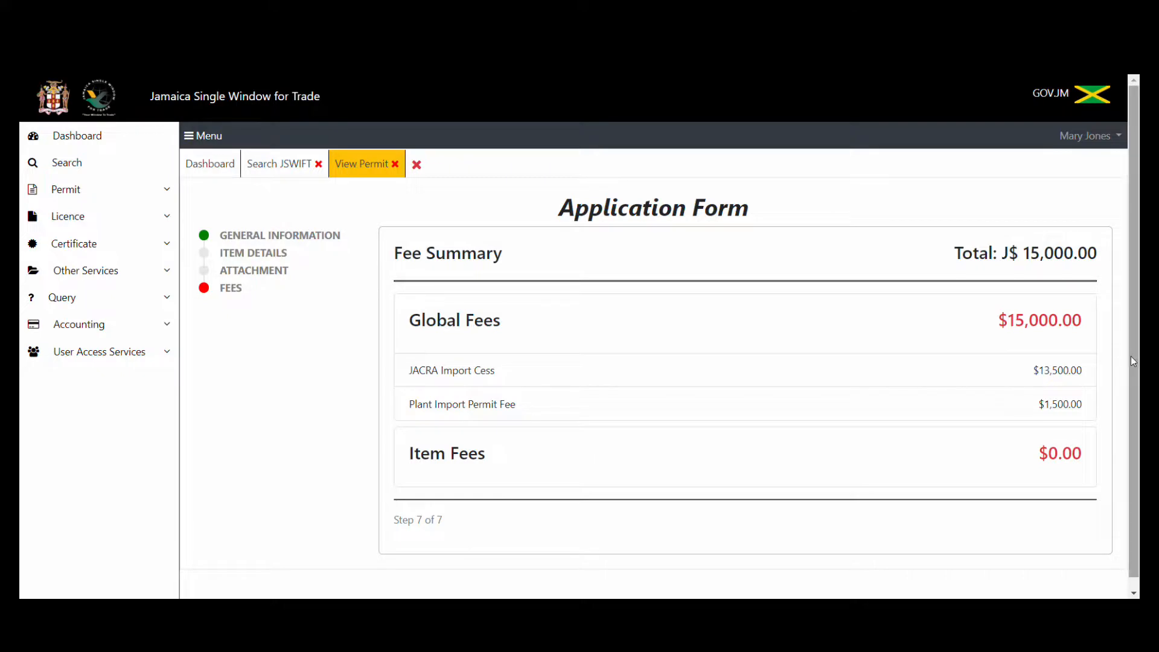
pyautogui.moveTo(1131, 357); pyautogui.dragTo(1132, 415)
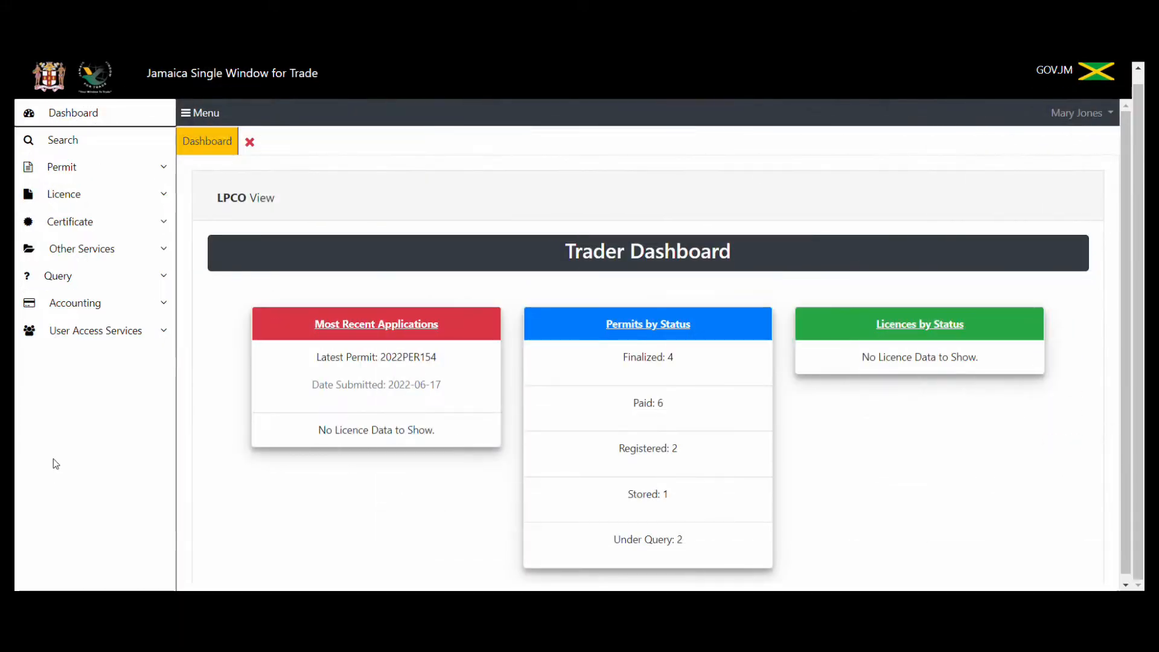
# Start a new payment order for Manufactures Plant Products with Document Type set to Permit.
pyautogui.click(136, 319)
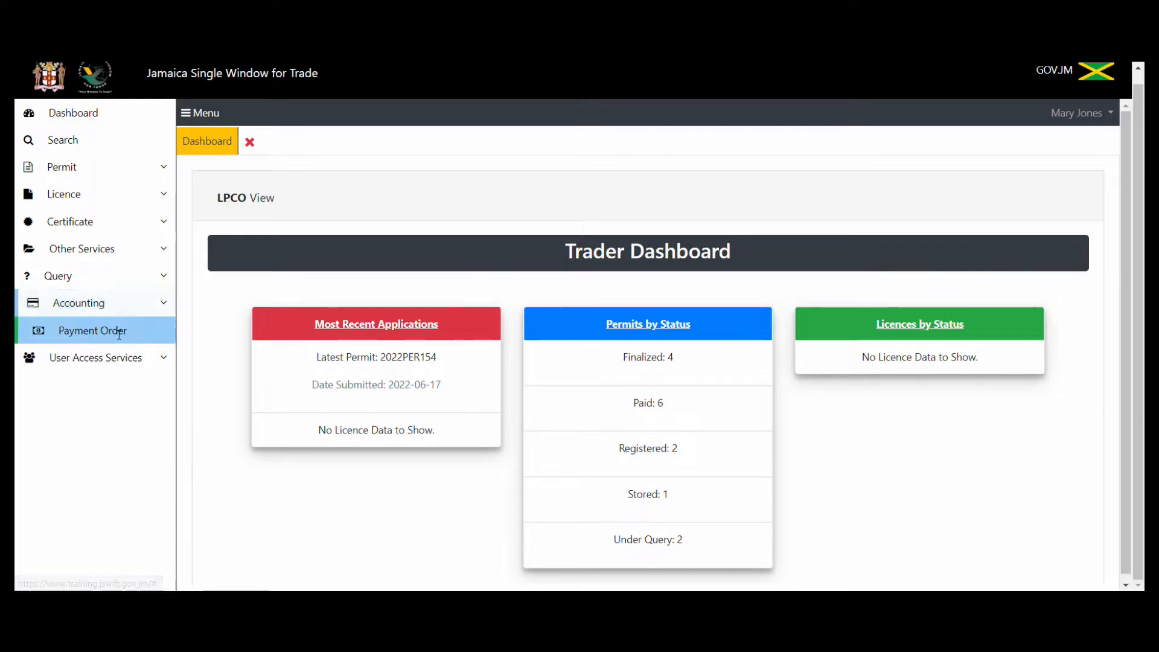
pyautogui.click(117, 330)
pyautogui.click(107, 358)
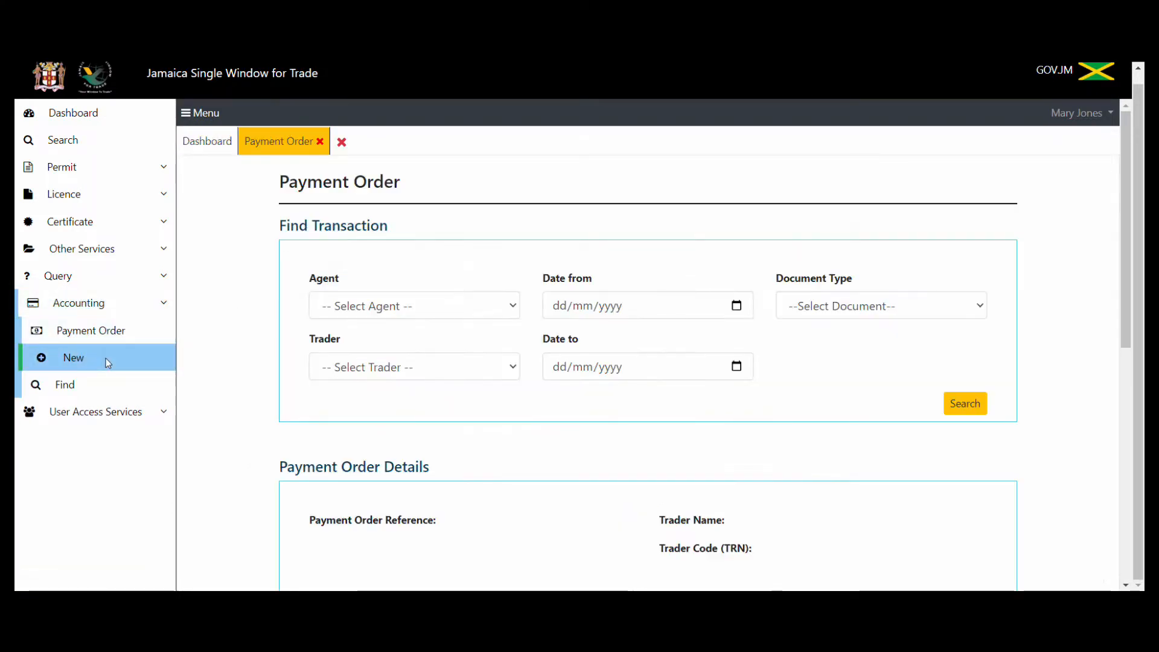
pyautogui.click(444, 367)
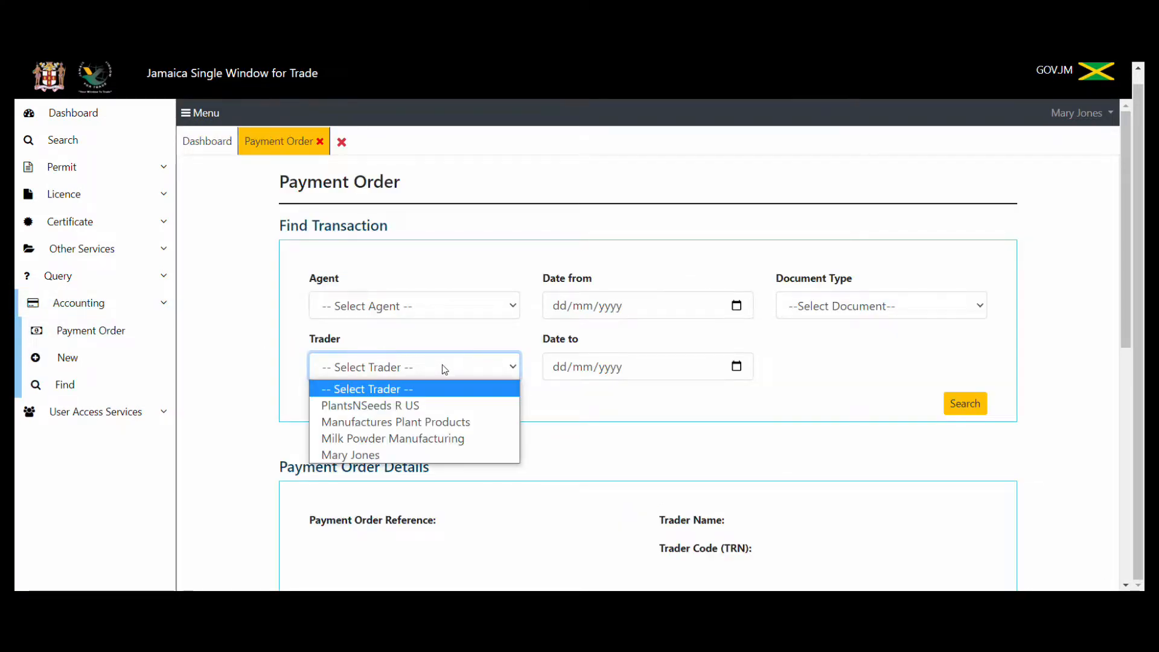
pyautogui.click(434, 422)
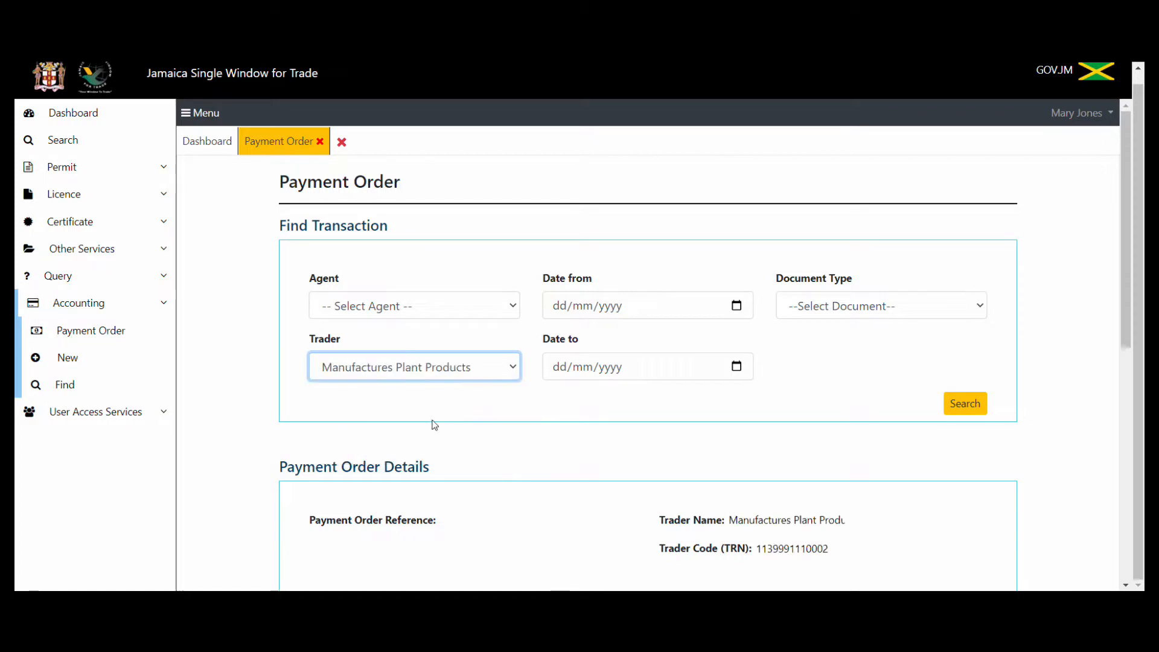
pyautogui.click(946, 308)
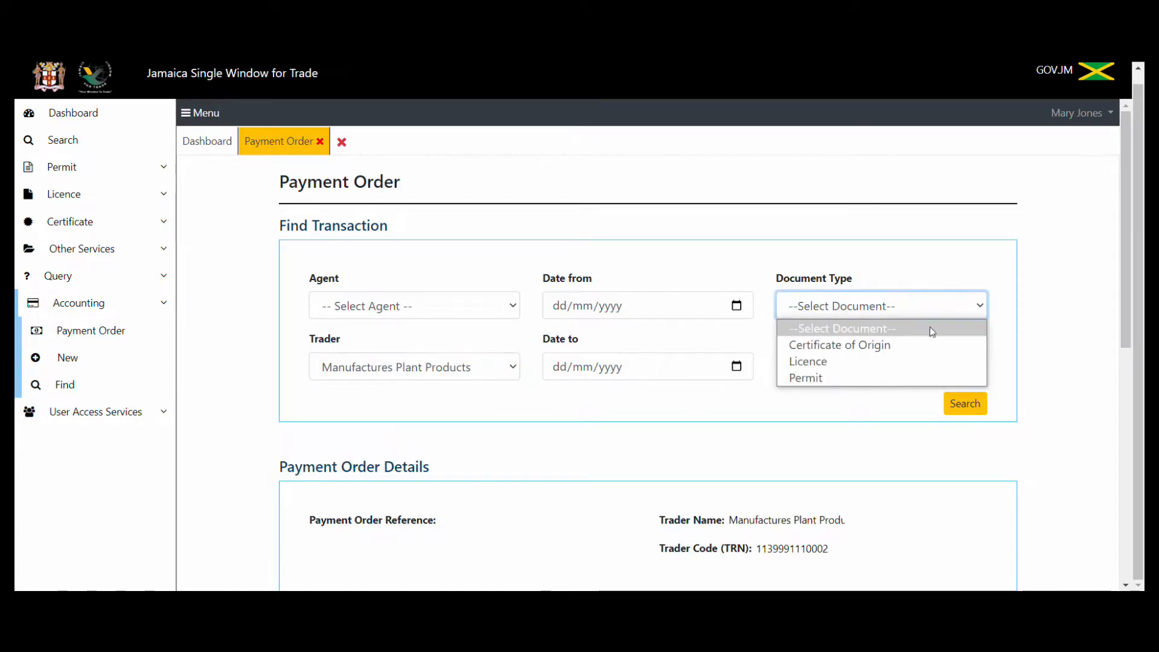
pyautogui.click(886, 378)
# Look up the trader's unpaid permits and add transaction 2022PER178 to the order.
pyautogui.click(964, 404)
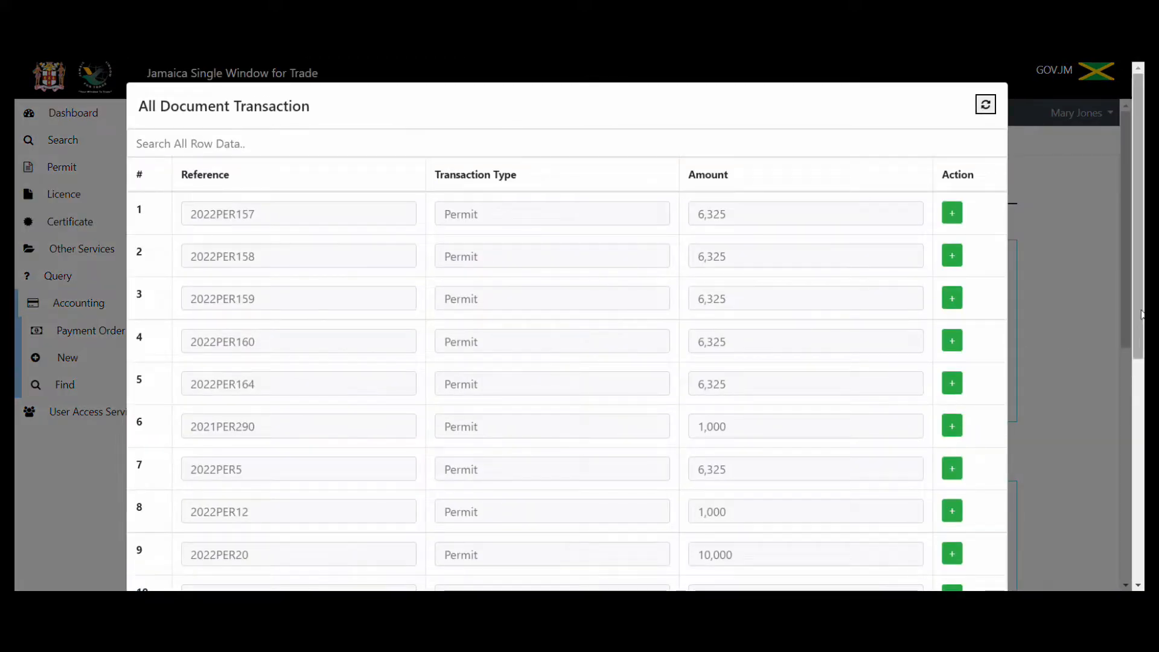
pyautogui.moveTo(1141, 333); pyautogui.dragTo(1143, 500)
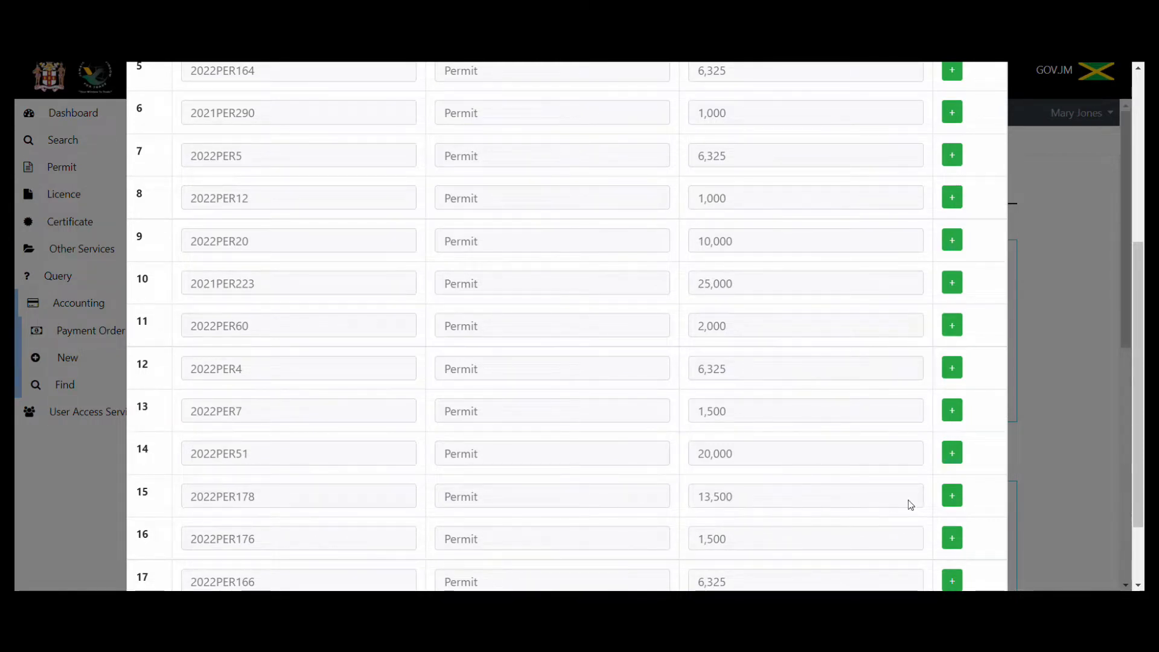
pyautogui.click(953, 496)
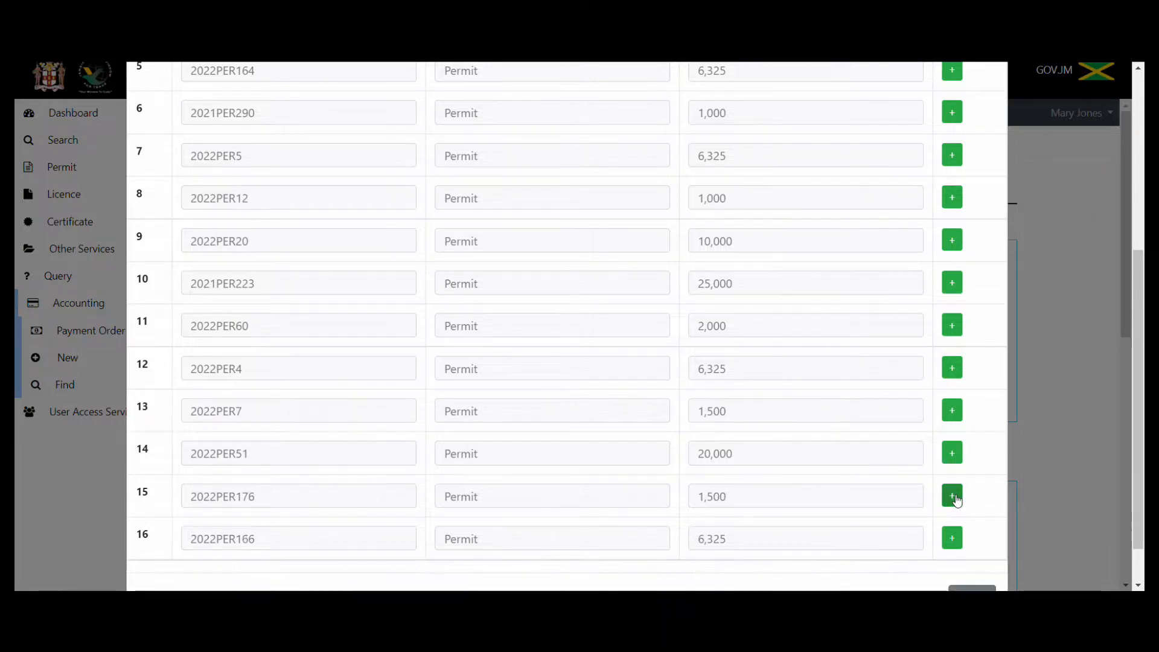
pyautogui.scroll(-1, 1137, 399)
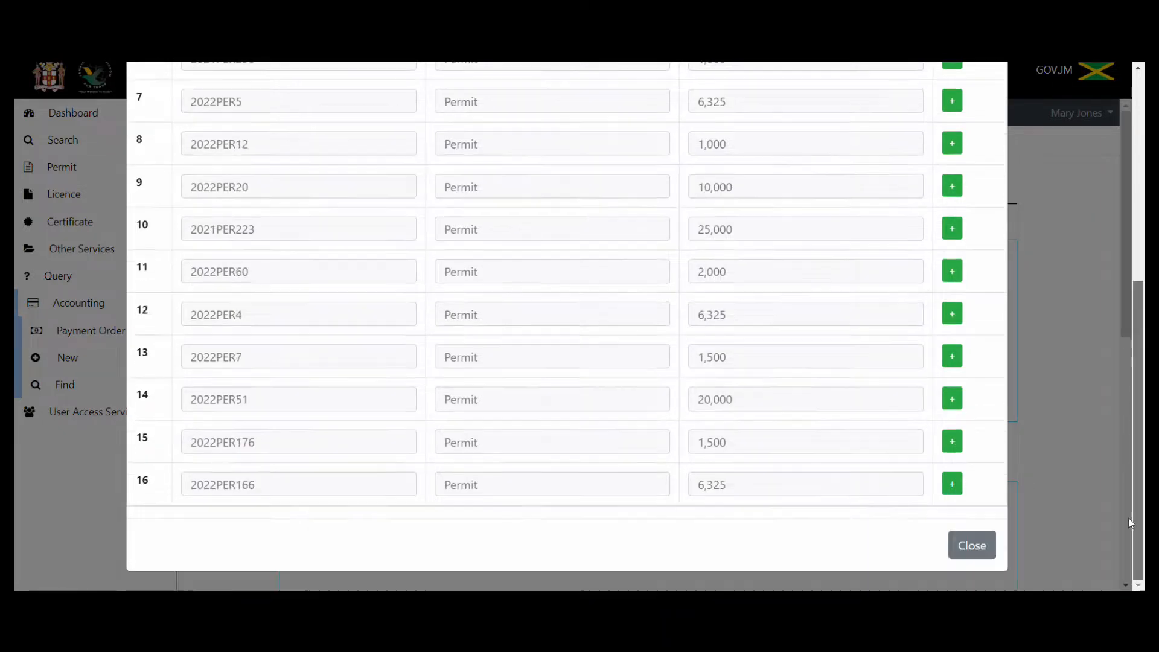
pyautogui.click(973, 547)
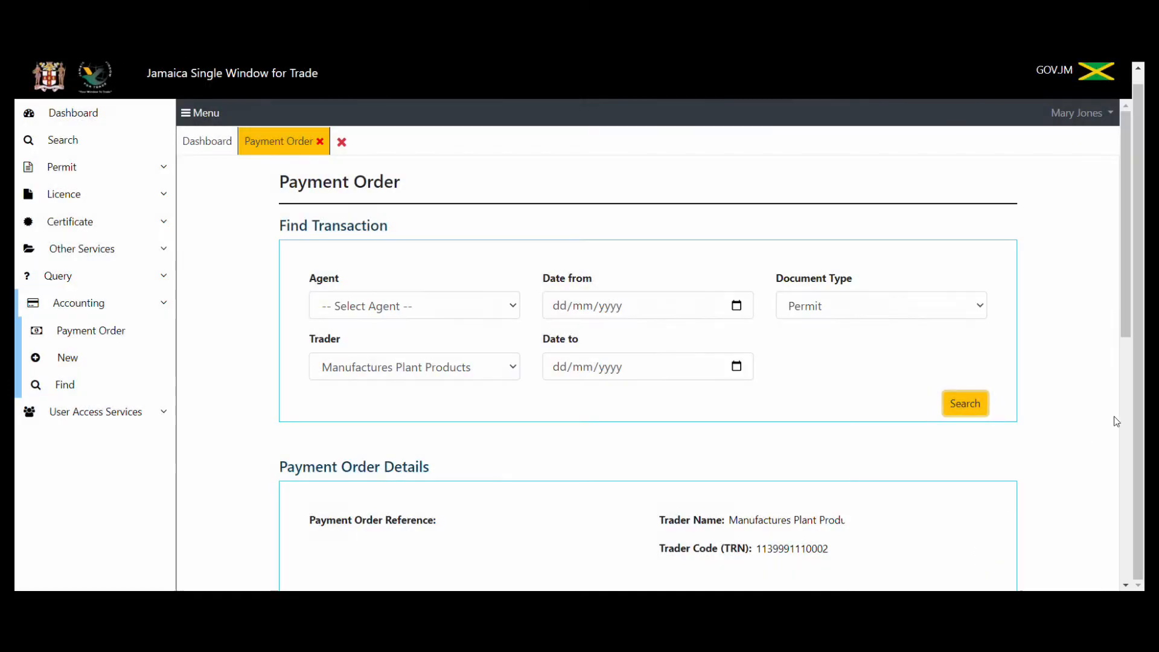
# Pay the $13,500.00 payment order using E-Payment.
pyautogui.moveTo(1126, 313); pyautogui.dragTo(1137, 583)
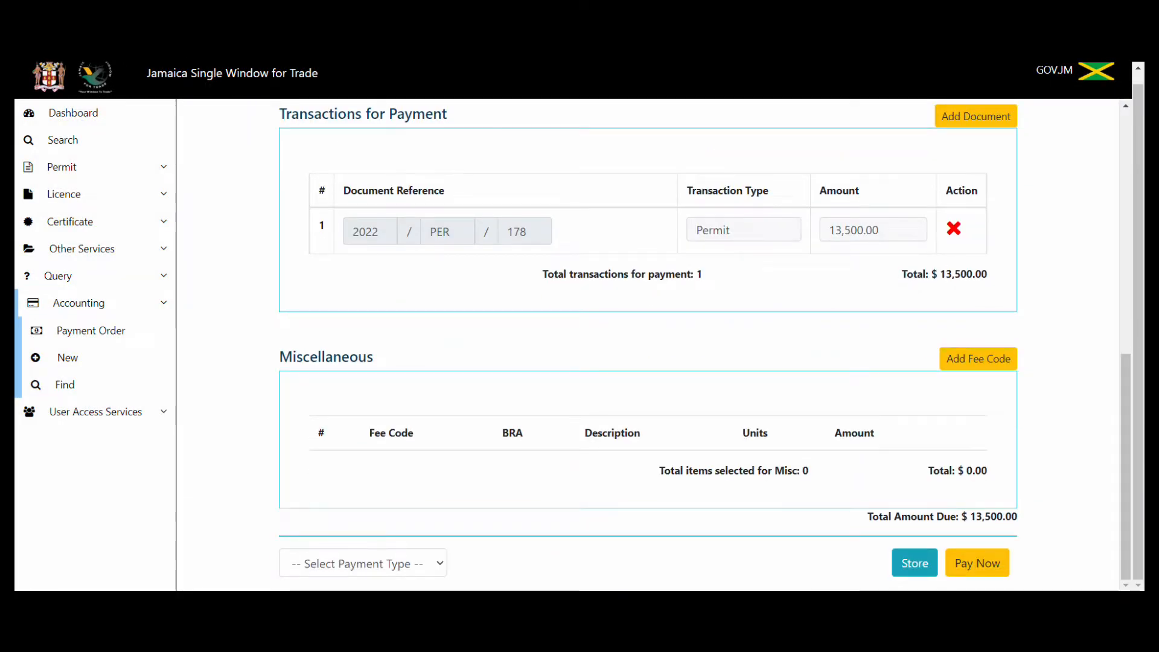
pyautogui.click(446, 569)
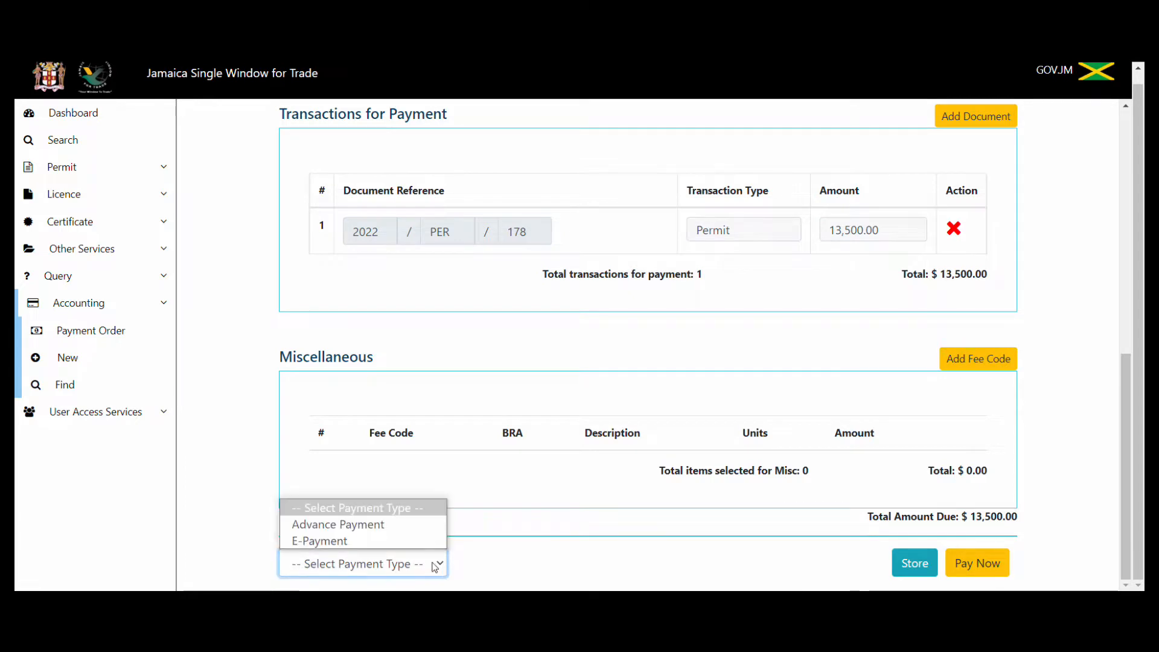
pyautogui.click(427, 542)
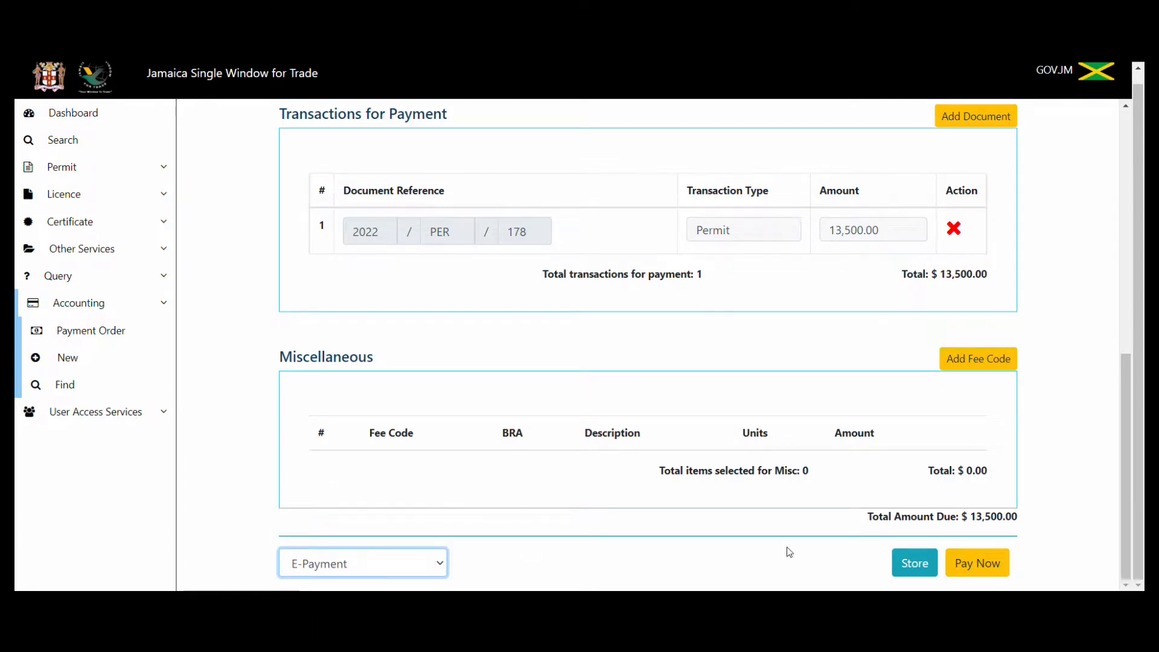
pyautogui.click(988, 564)
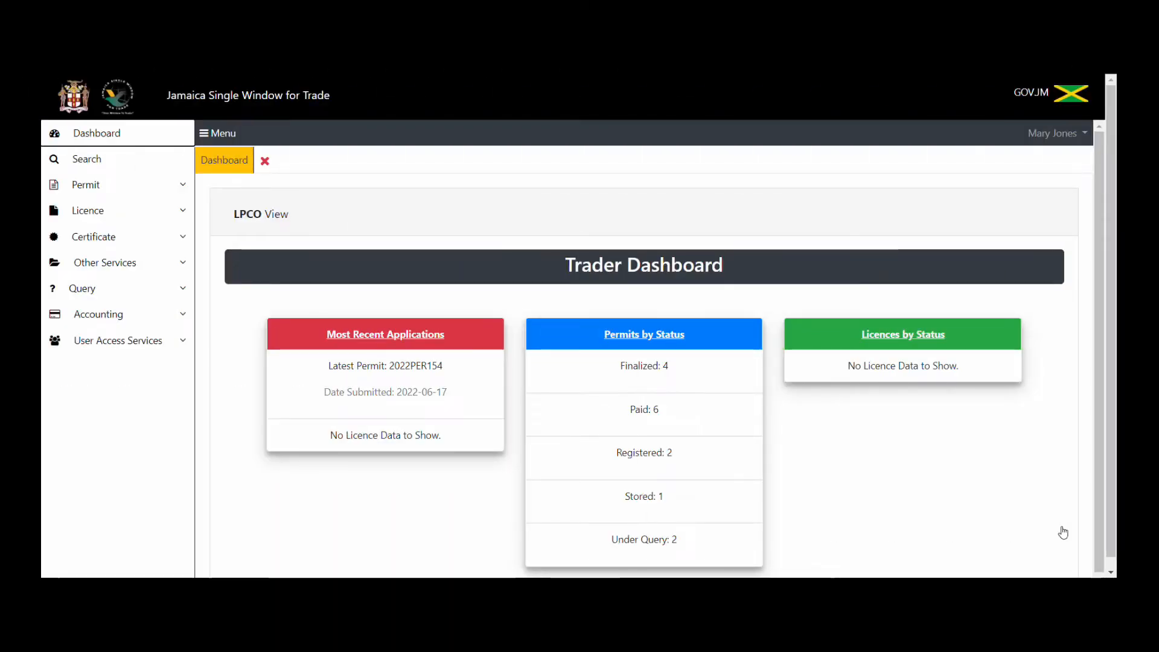
# Search Permit documents for year 2022, number 178, and open the Finalized result.
pyautogui.click(103, 166)
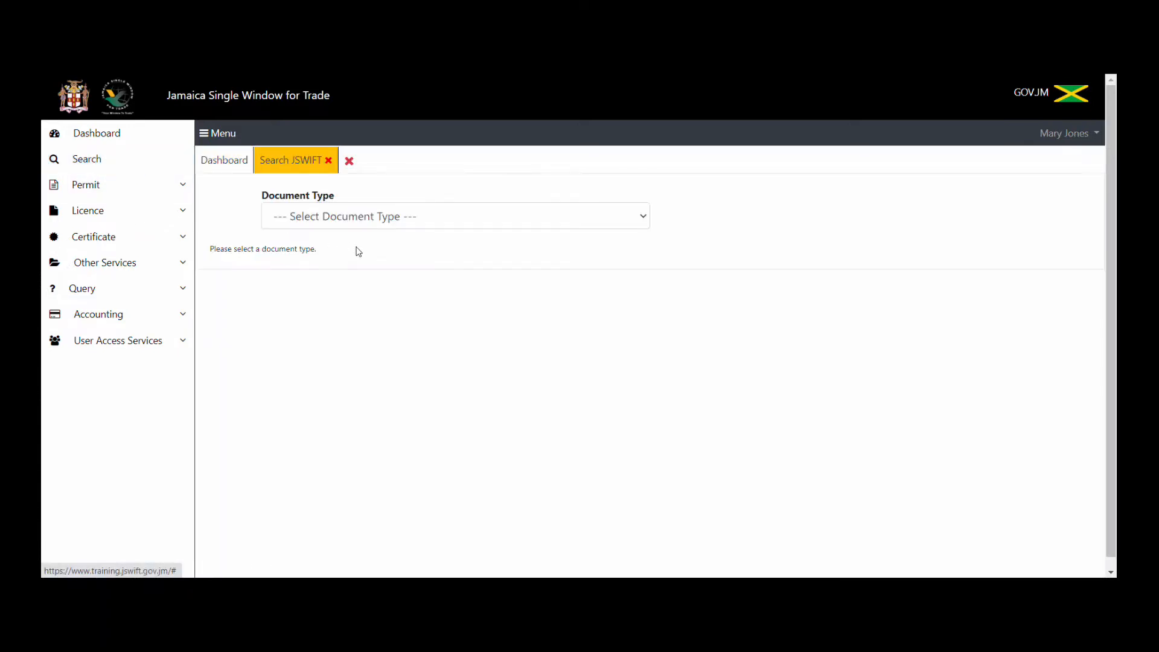
pyautogui.click(415, 216)
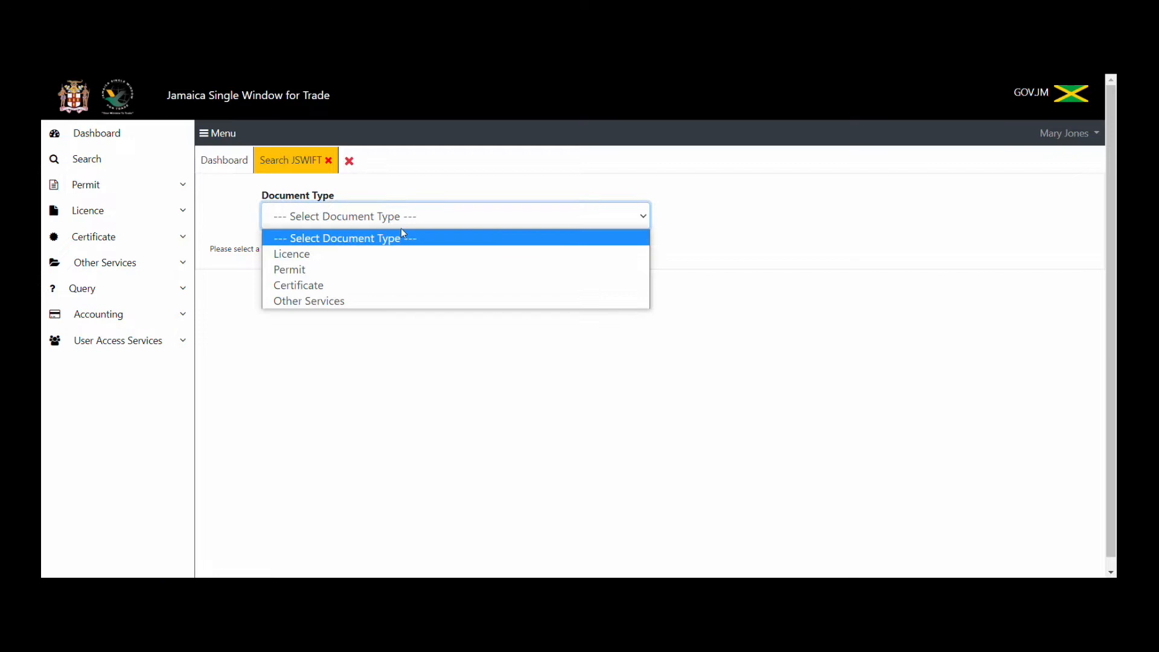
pyautogui.click(362, 273)
pyautogui.click(347, 293)
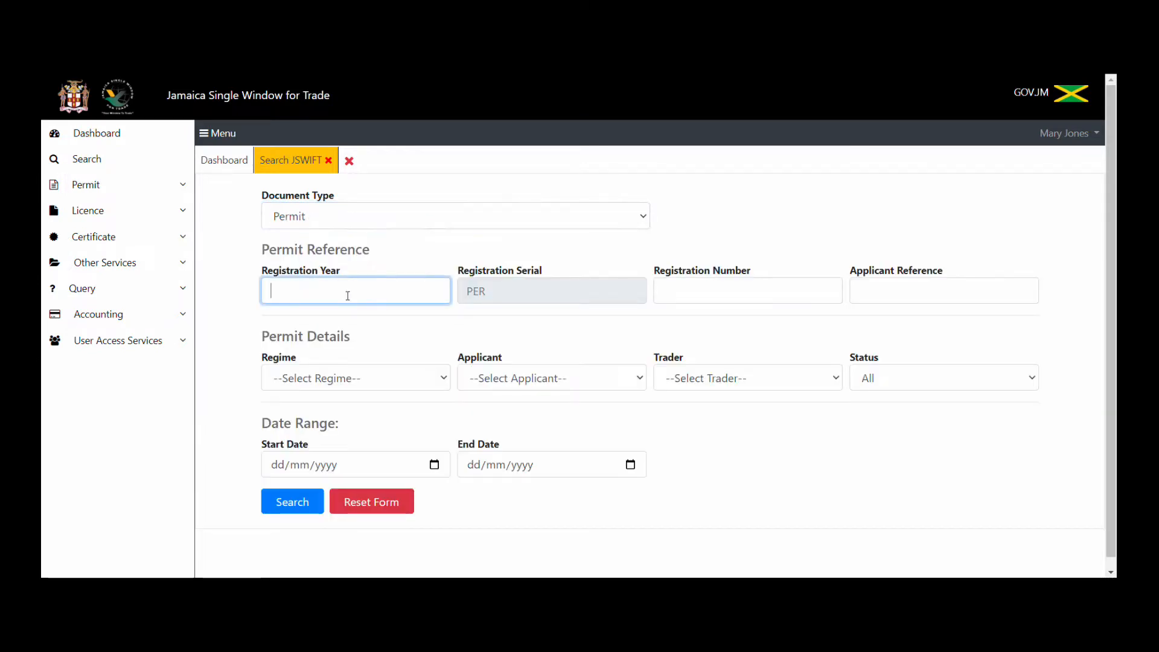
pyautogui.write('2022')
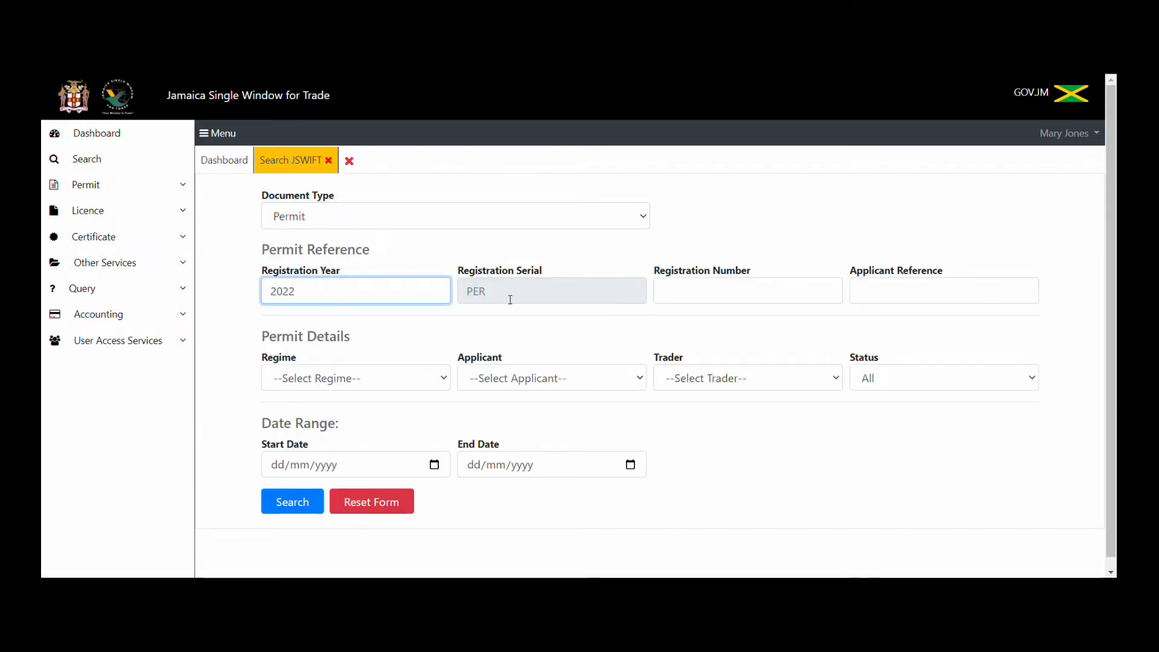
pyautogui.click(679, 287)
pyautogui.write('178')
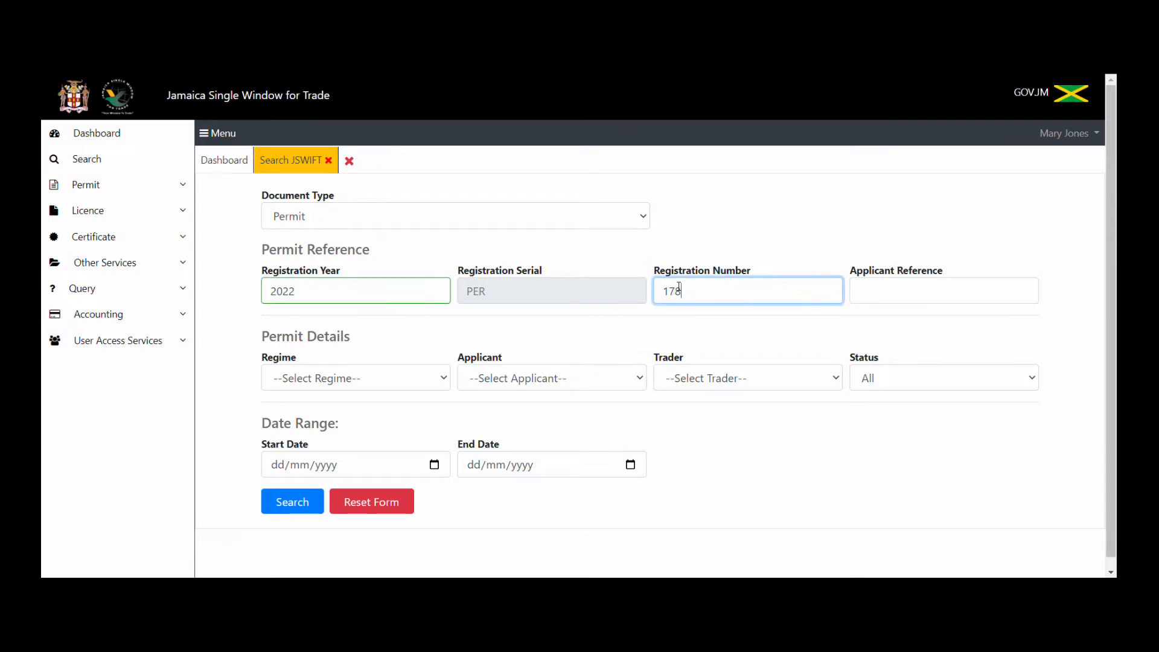
pyautogui.click(282, 502)
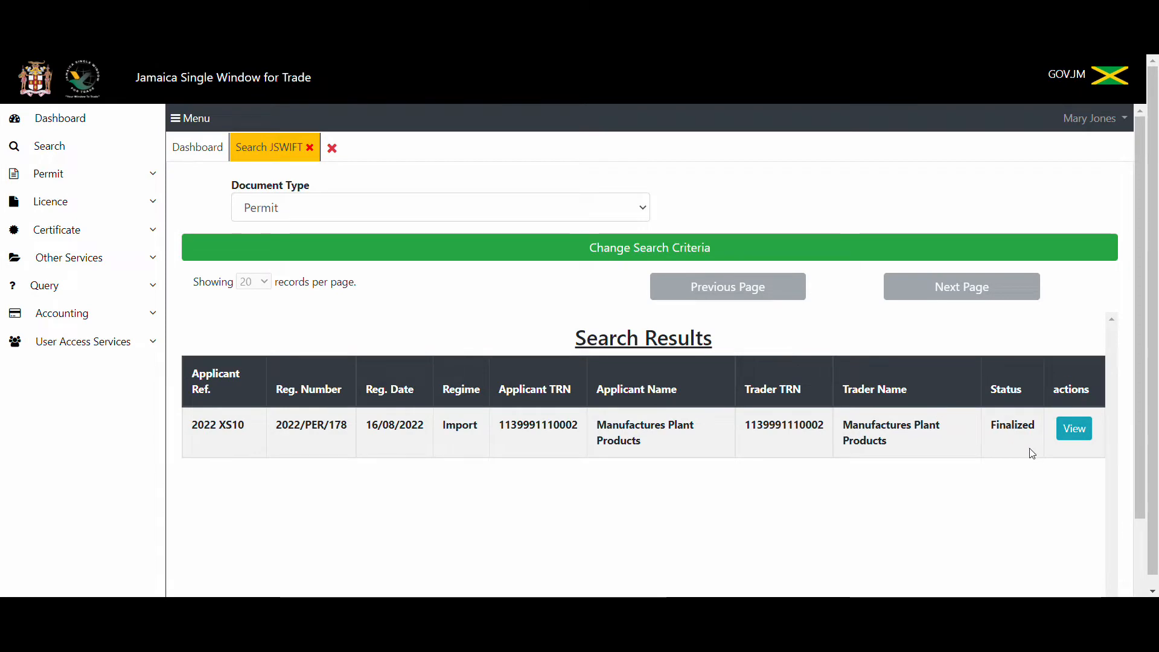
pyautogui.click(1074, 432)
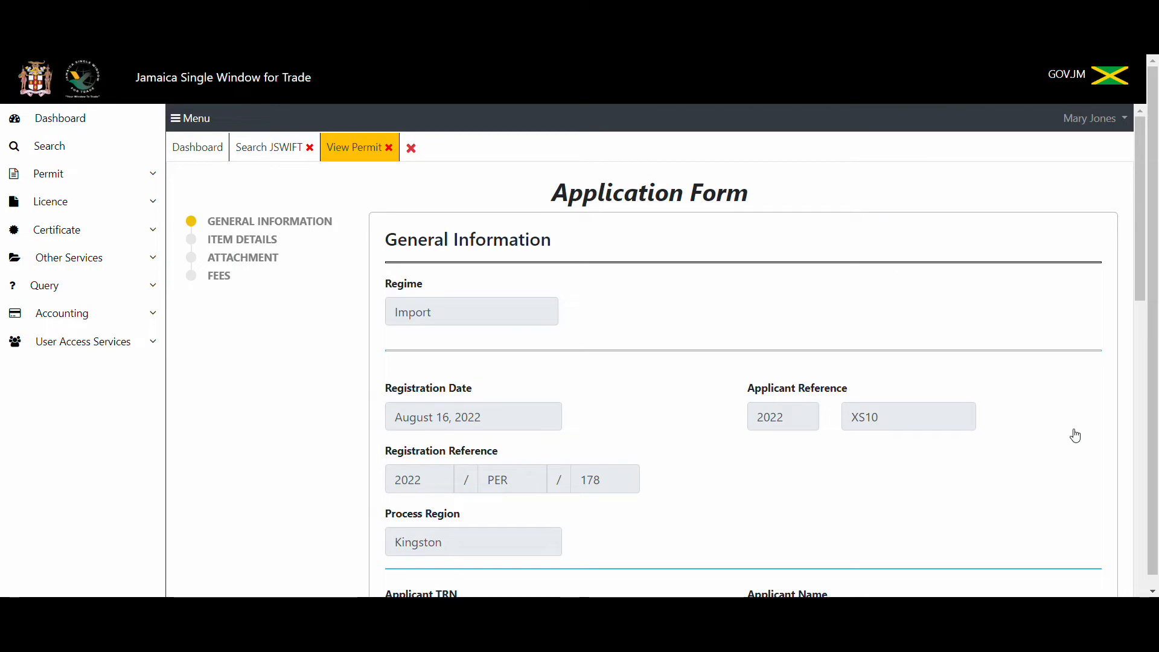
# Print all item details of permit 2022/PER/178 to a PDF.
pyautogui.moveTo(1148, 254)
pyautogui.mouseDown()
pyautogui.moveTo(1150, 376)
pyautogui.moveTo(1152, 251)
pyautogui.mouseUp()
pyautogui.click(260, 240)
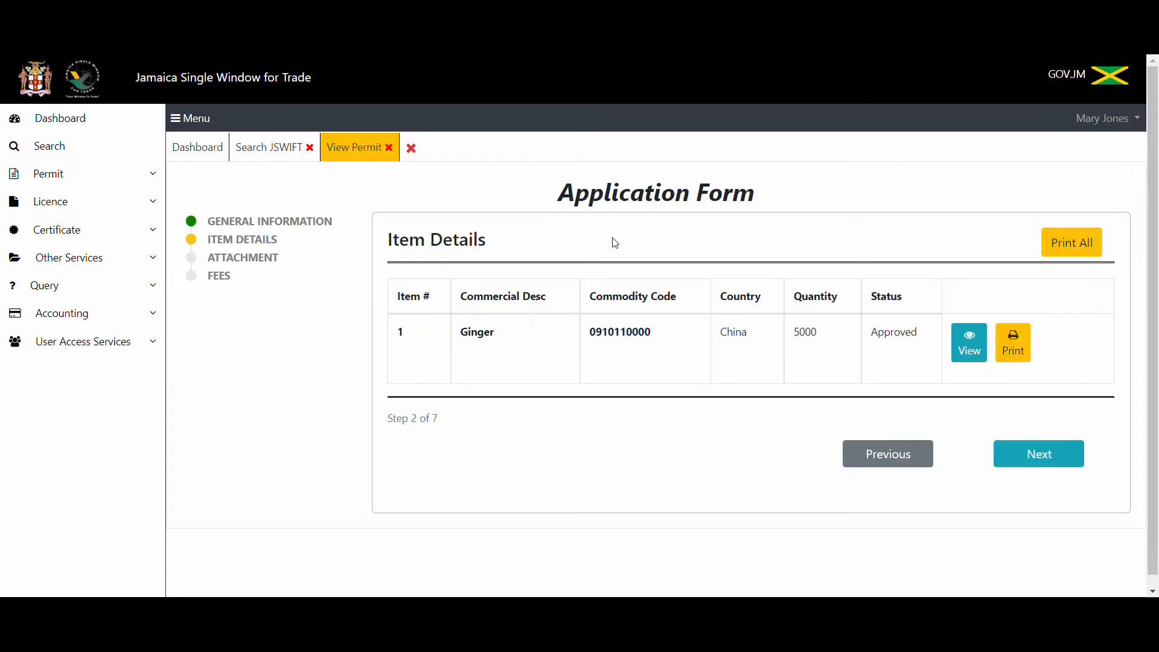
pyautogui.click(1073, 253)
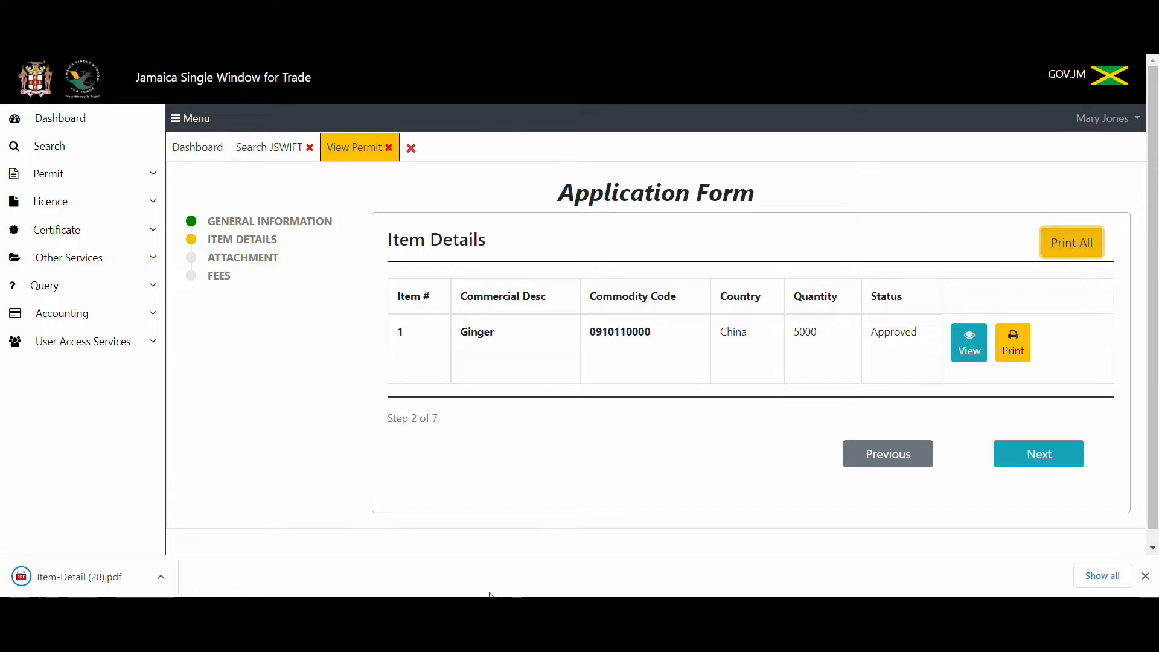
# Open the downloaded item details PDF from the download bar.
pyautogui.click(160, 576)
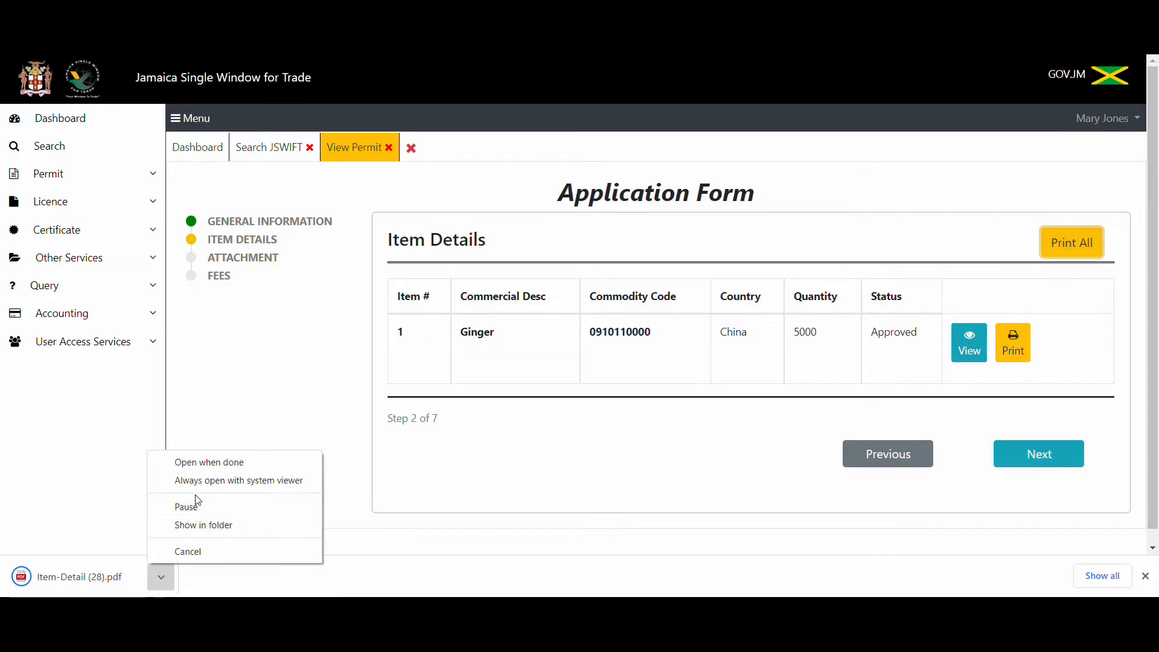
pyautogui.click(160, 578)
pyautogui.click(159, 580)
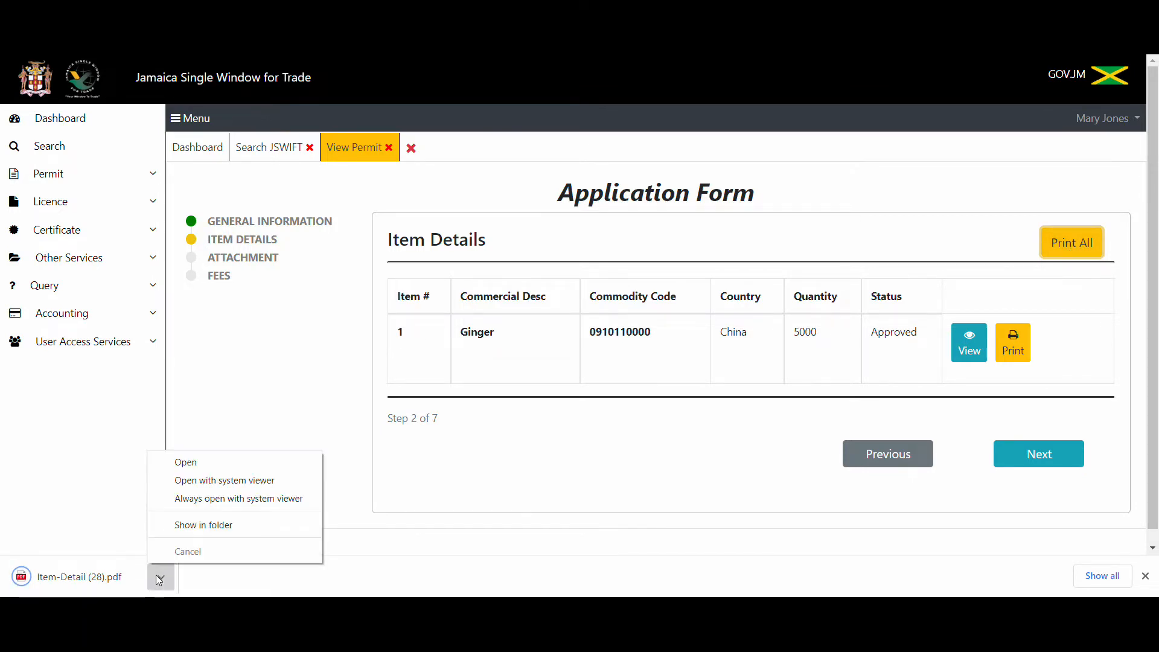
pyautogui.click(205, 461)
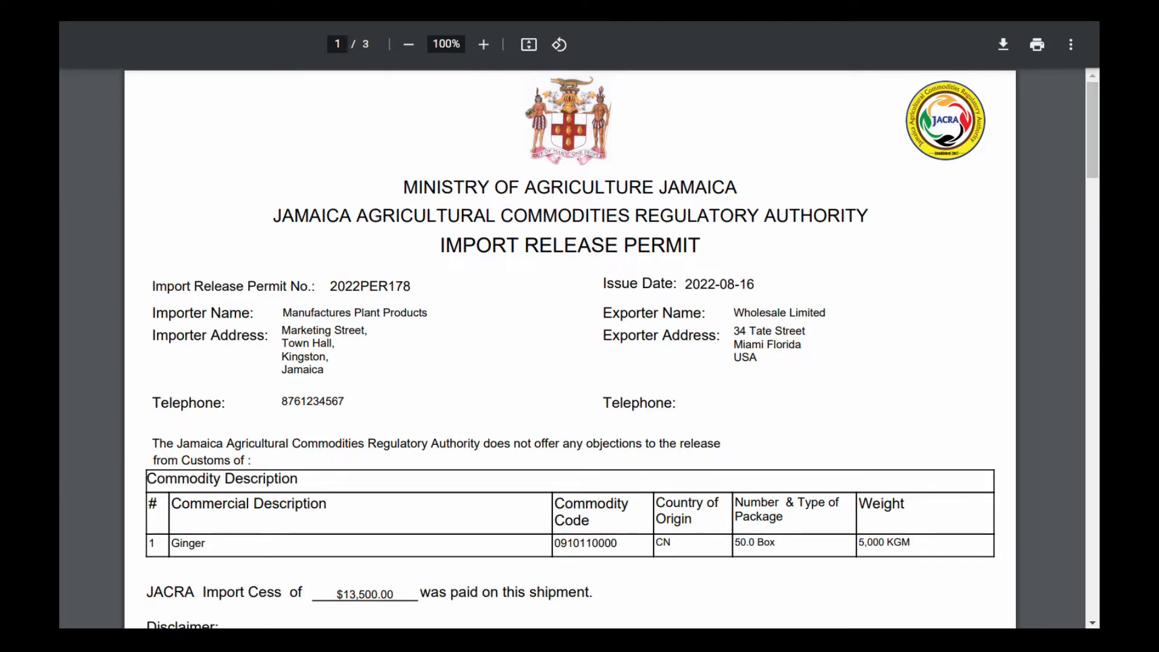
# Scroll through the 2022PER178 Import Release Permit to confirm the $13,500.00 Ginger cess payment.
pyautogui.moveTo(1091, 164); pyautogui.dragTo(1075, 118)
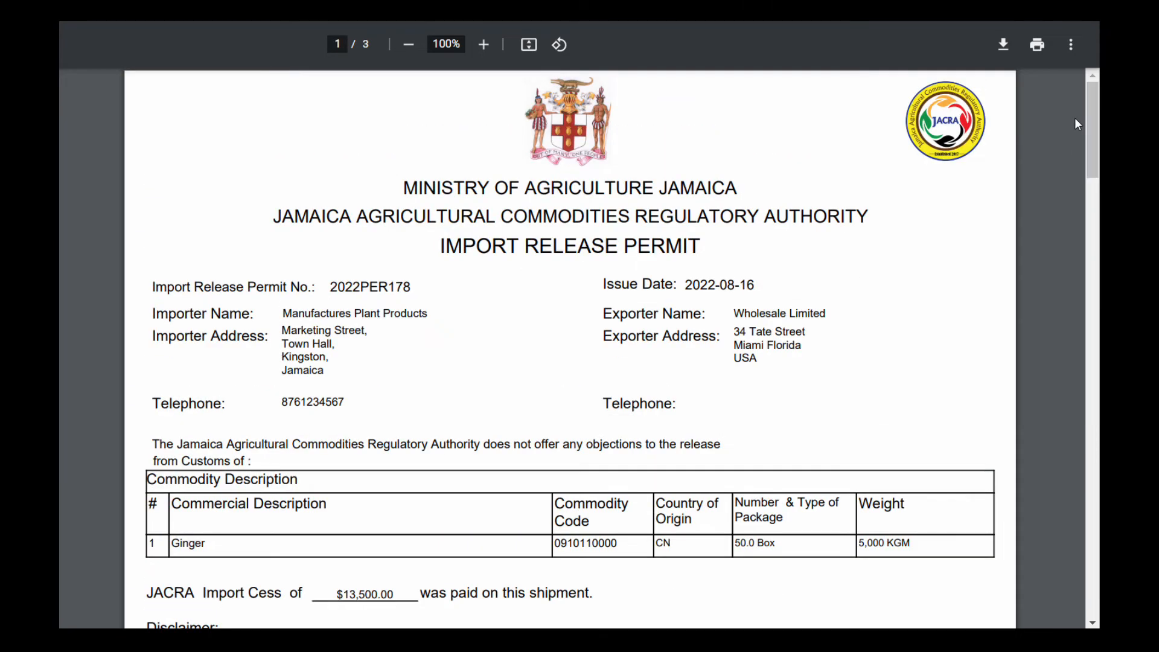